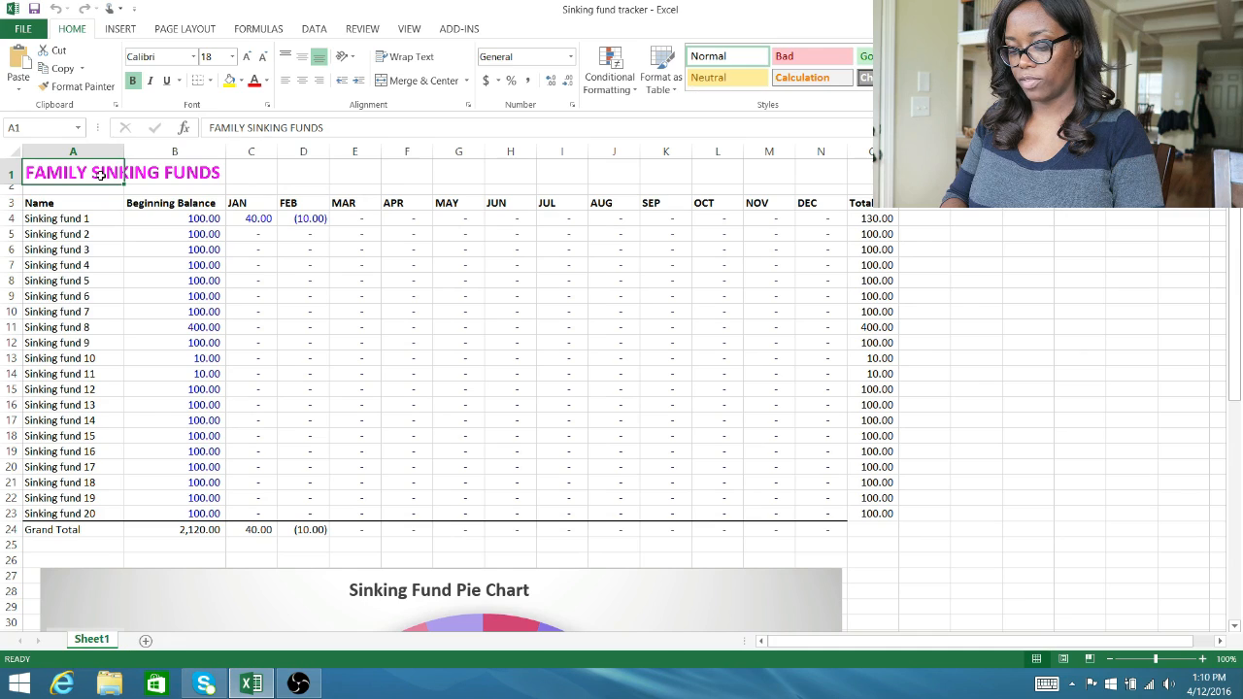
{"action": "key", "text": "BackSpace"}
{"action": "key", "text": "ctrl+z"}
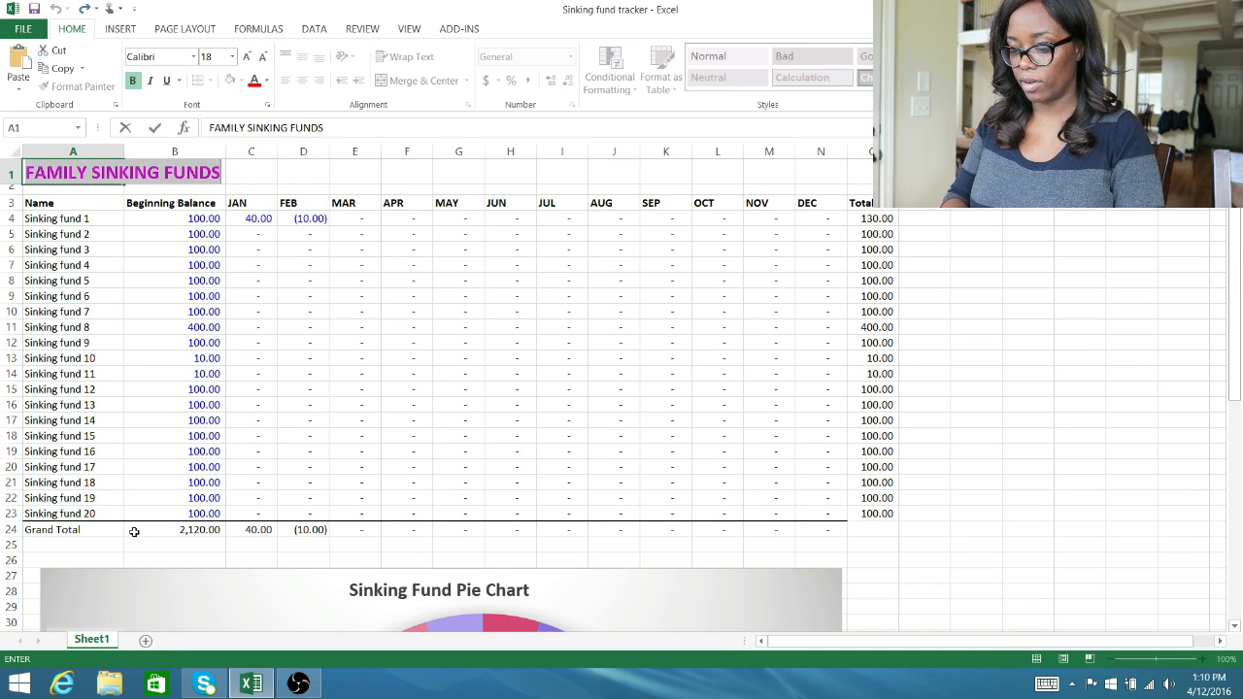
{"action": "left_click", "coordinate": [93, 394]}
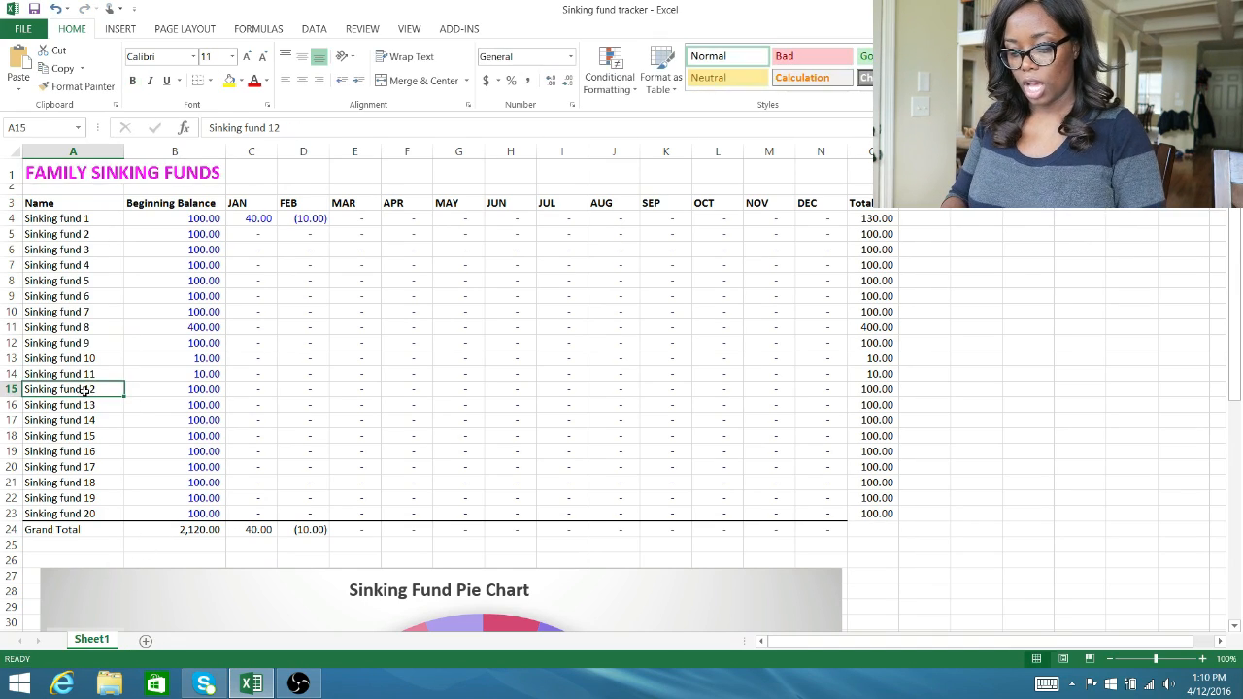
{"action": "left_click", "coordinate": [159, 203]}
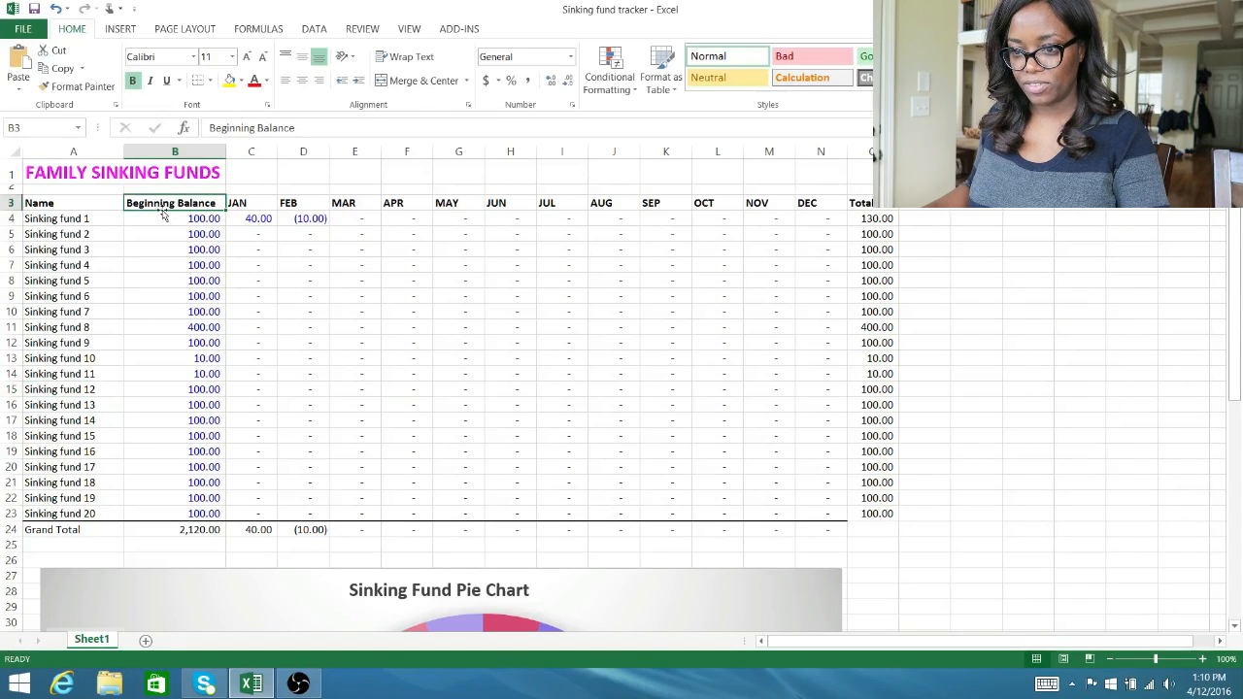
{"action": "left_click_drag", "start_coordinate": [185, 223], "coordinate": [171, 509]}
{"action": "left_click", "coordinate": [91, 423]}
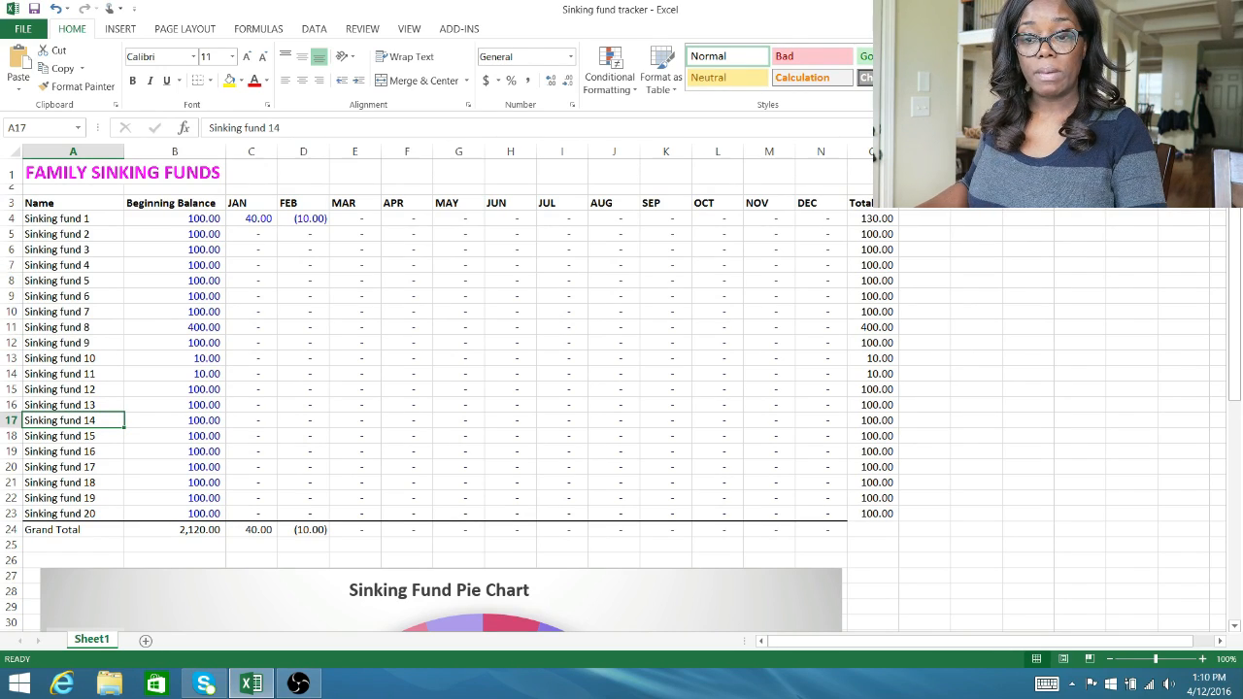
Try clearing the contents of rows 7 to 23 and examine the effect on the pie chart.
{"action": "left_click", "coordinate": [10, 296]}
{"action": "left_click_drag", "start_coordinate": [10, 265], "coordinate": [5, 476]}
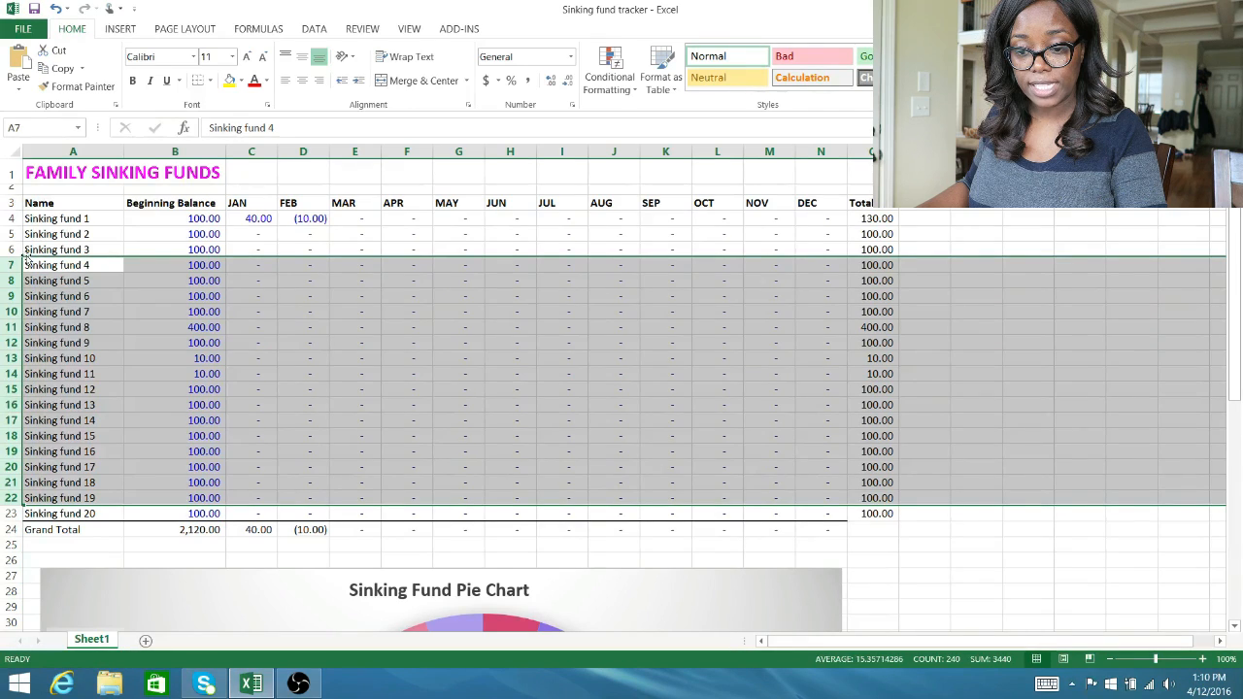
{"action": "left_click_drag", "start_coordinate": [10, 265], "coordinate": [9, 515]}
{"action": "key", "text": "Delete"}
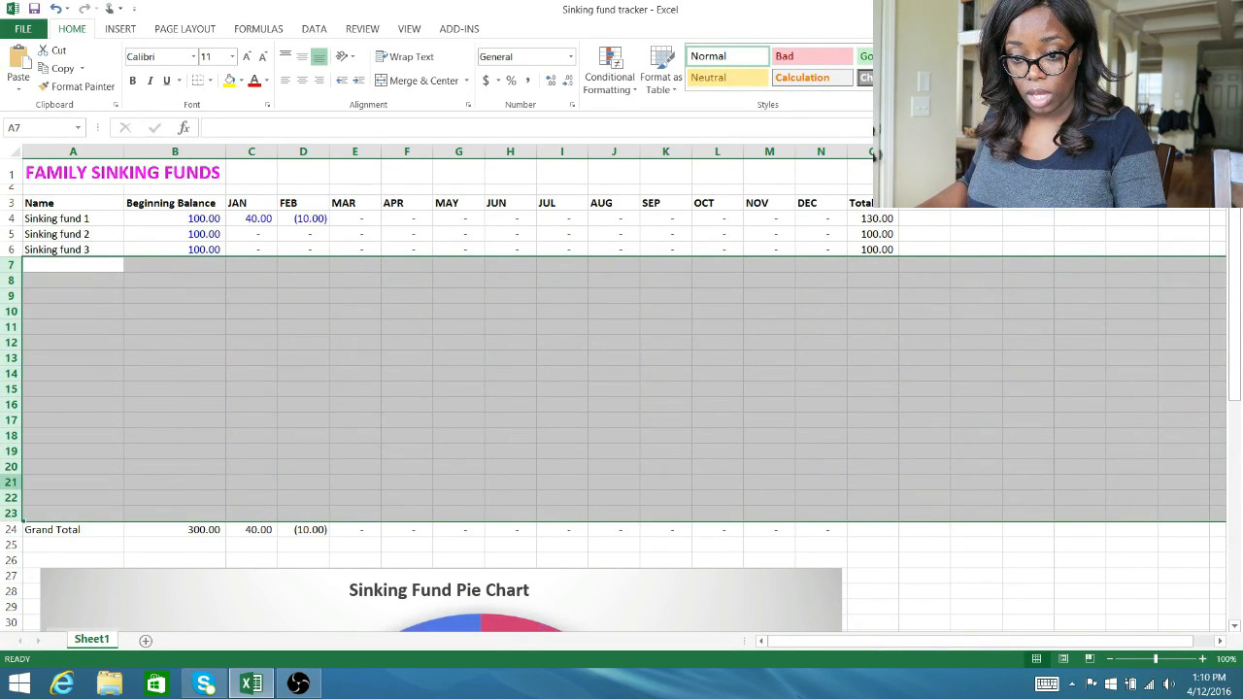
{"action": "scroll", "coordinate": [739, 607], "scroll_direction": "down", "scroll_amount": 4}
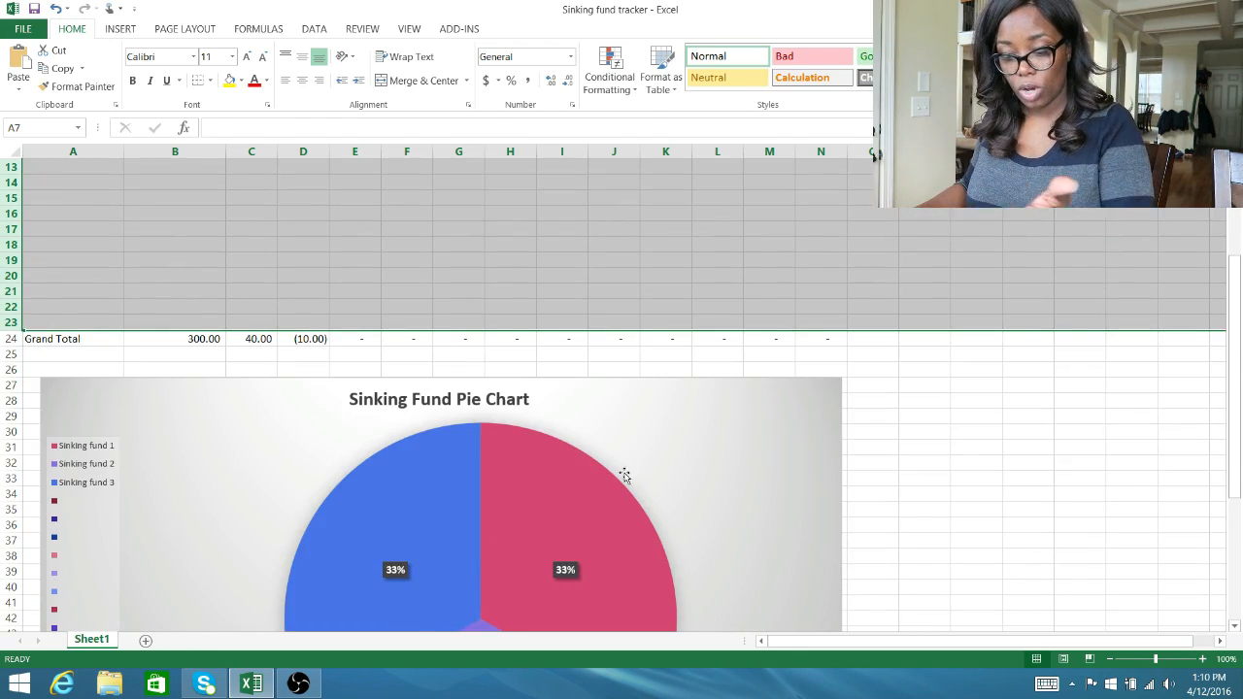
Undo the clearing of rows 7 to 23.
{"action": "scroll", "coordinate": [622, 475], "scroll_direction": "up", "scroll_amount": 4}
{"action": "key", "text": "ctrl+z"}
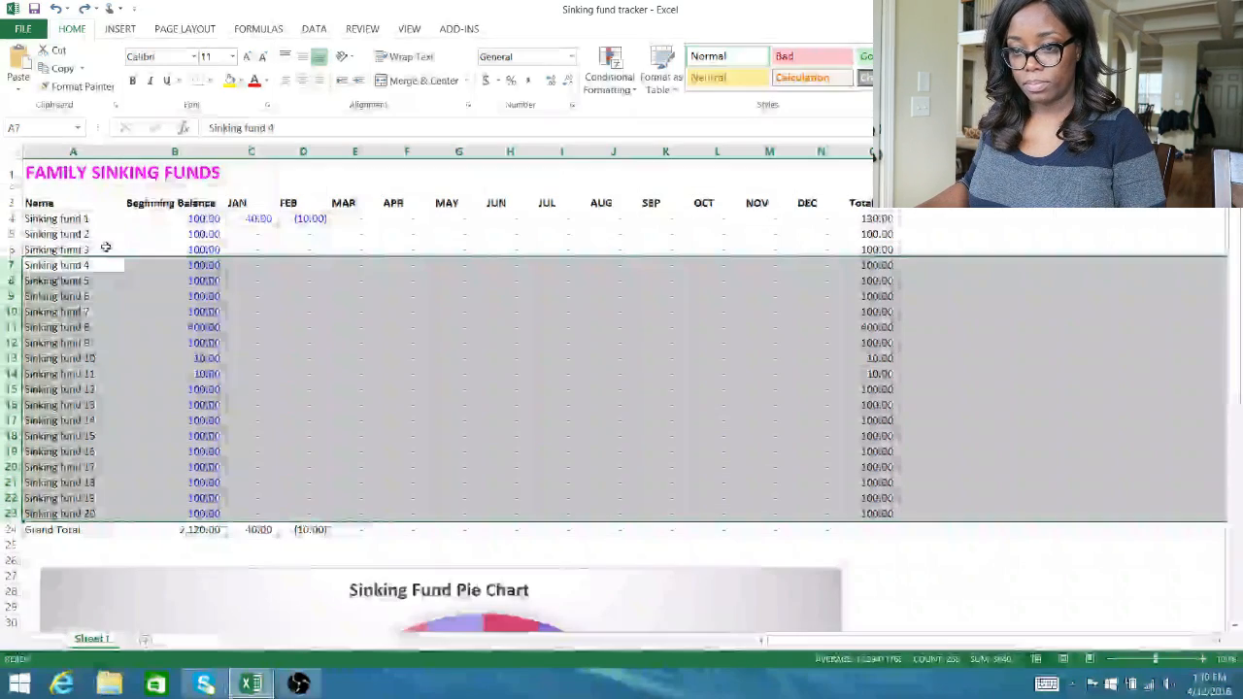
{"action": "left_click", "coordinate": [97, 264]}
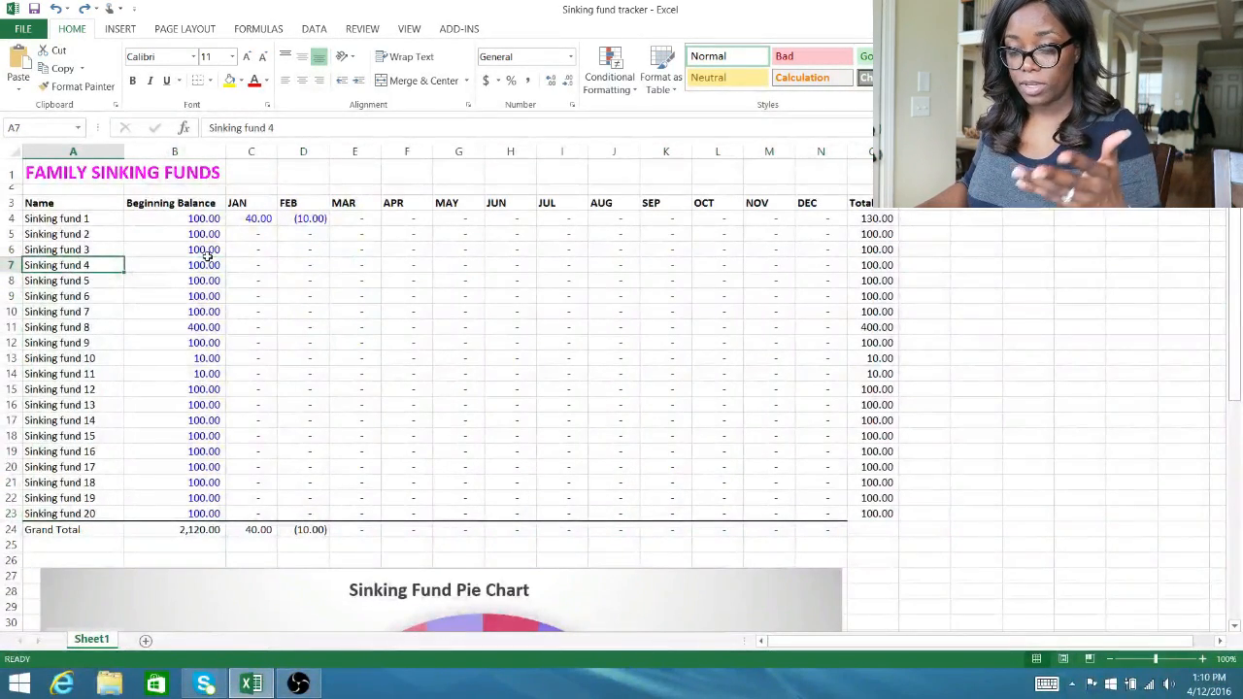
Rename Sinking fund 1 in A4 as House Fund and Sinking fund 2 in A5 as Vacations.
{"action": "left_click", "coordinate": [111, 219]}
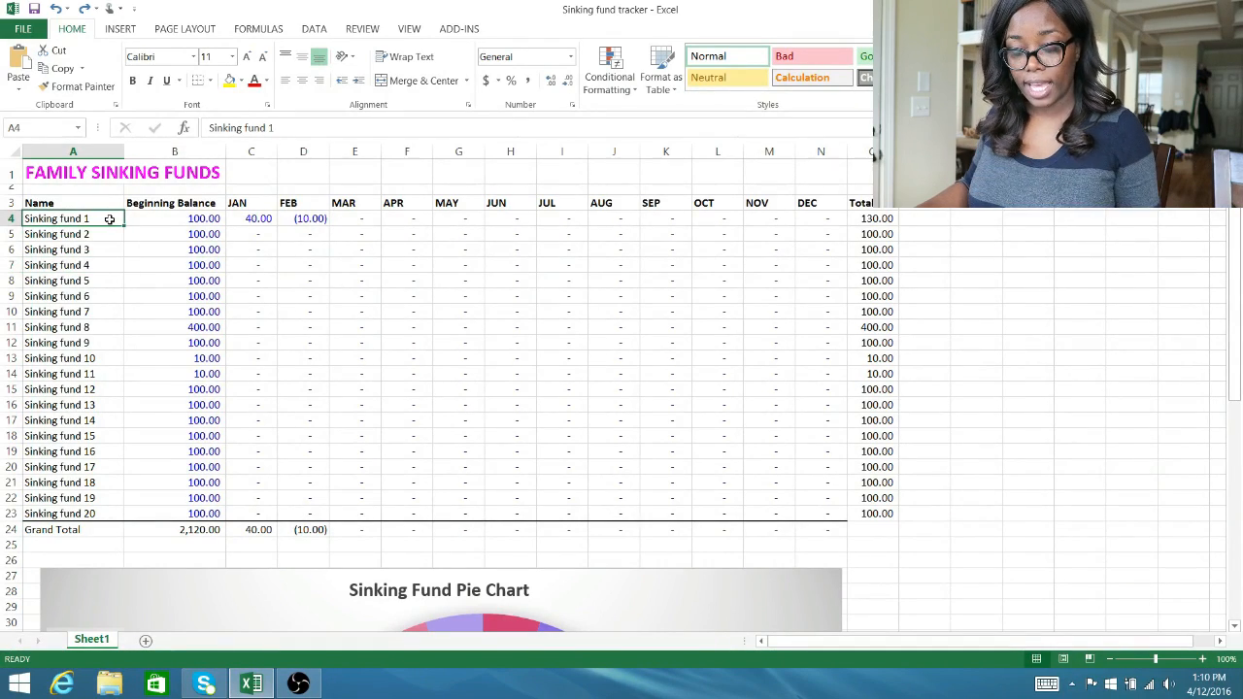
{"action": "type", "text": "Hom"}
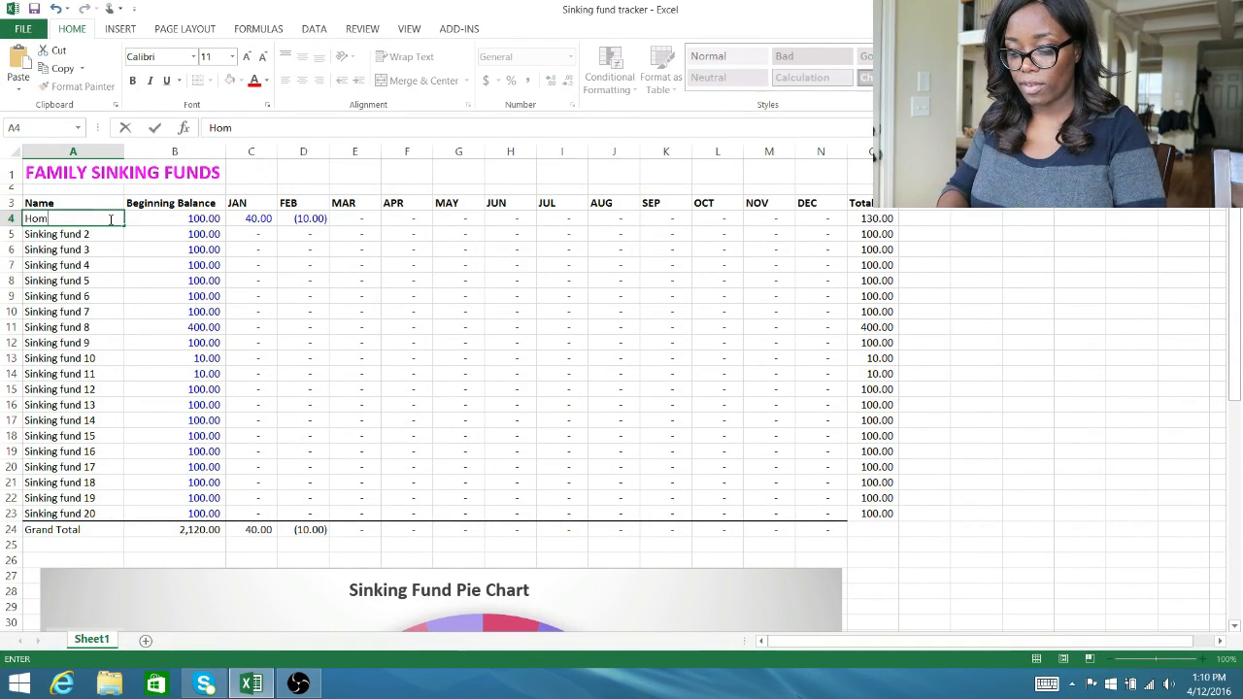
{"action": "key", "text": "BackSpace"}
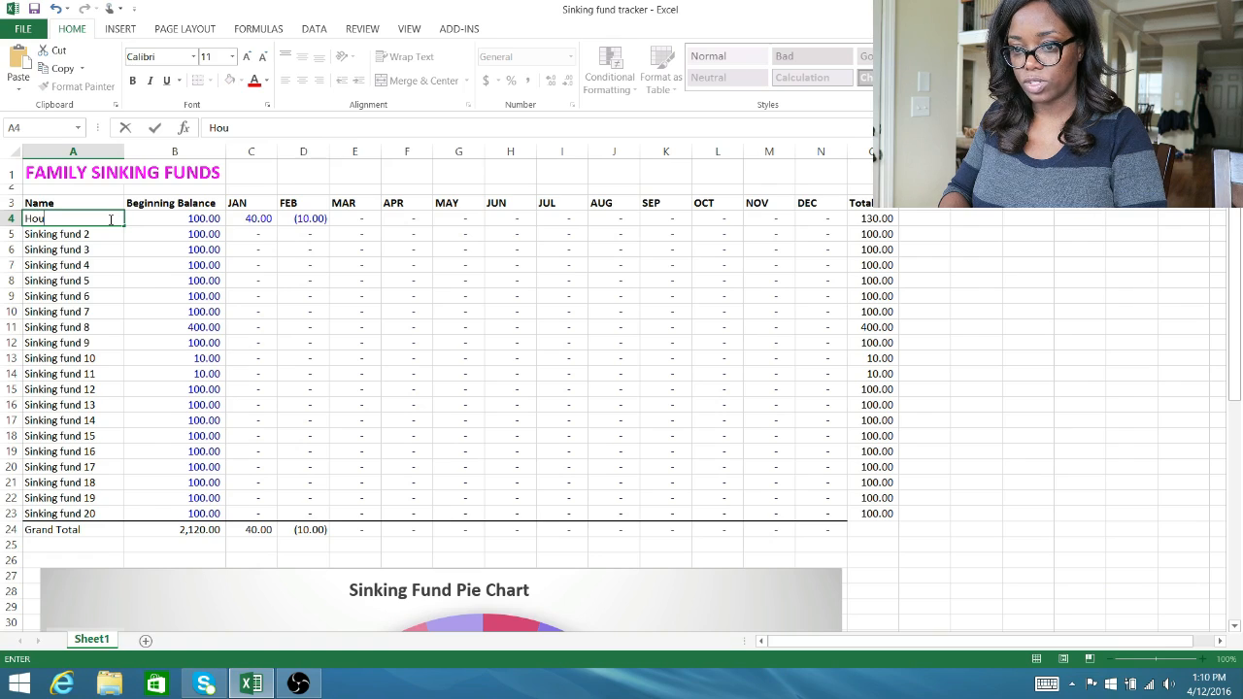
{"action": "type", "text": "use Fund"}
{"action": "key", "text": "Return"}
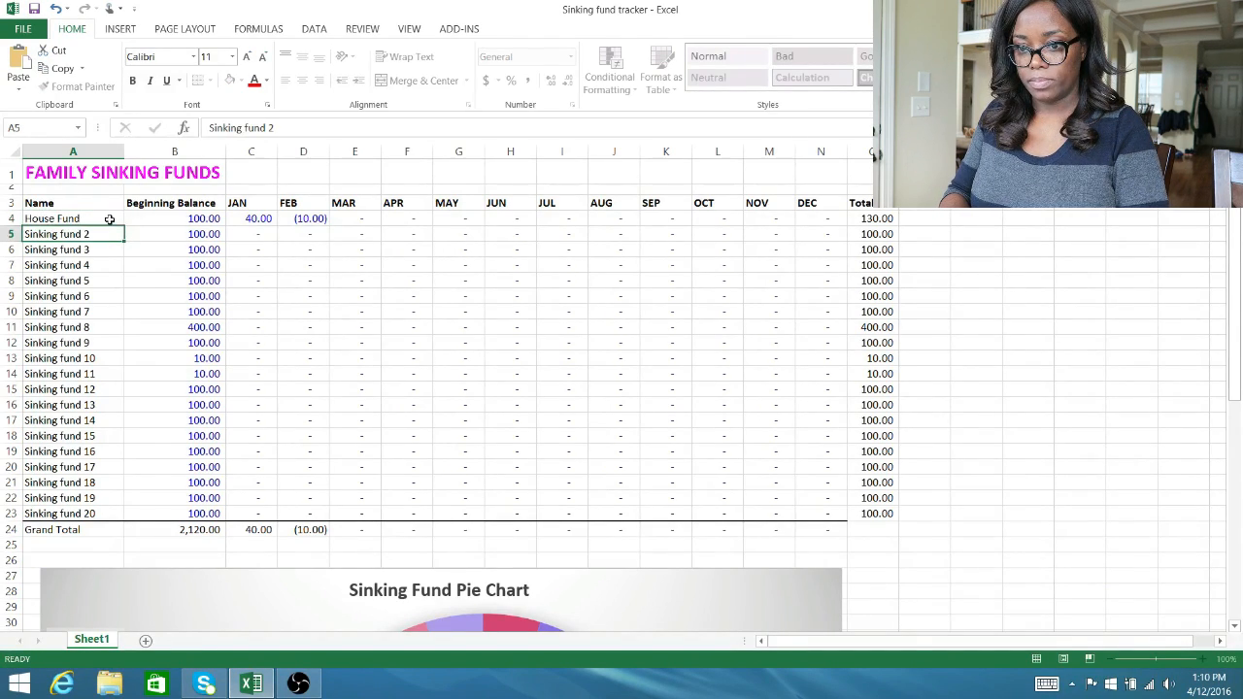
{"action": "type", "text": "Vacations"}
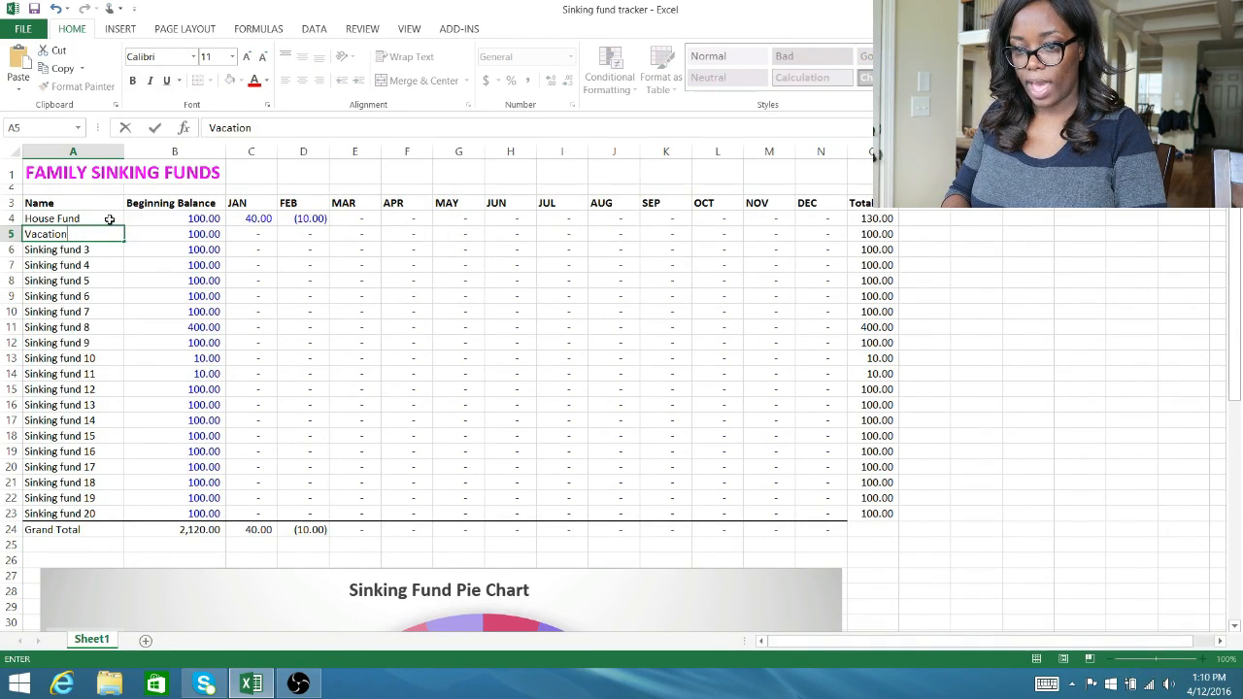
{"action": "key", "text": "Return"}
Rename the funds in A6, A7 and A8 as Medical, Kids and Auto.
{"action": "type", "text": "Medi"}
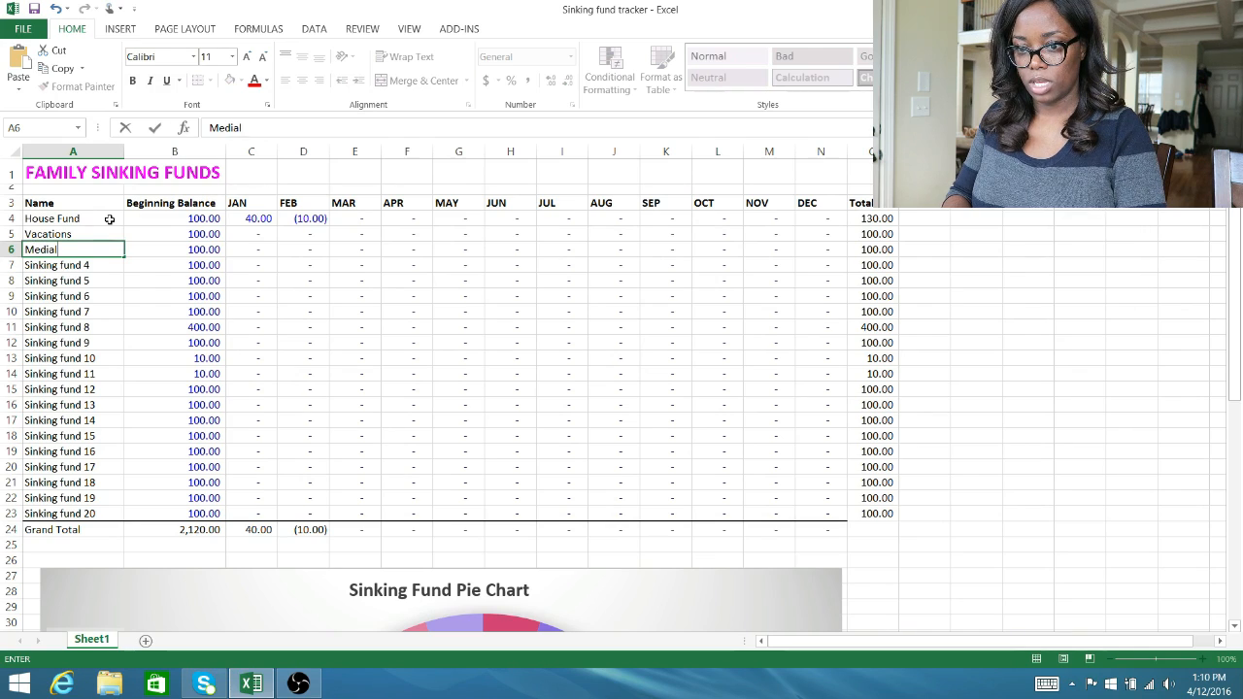
{"action": "type", "text": "cal"}
{"action": "key", "text": "Return"}
{"action": "type", "text": "Kids"}
{"action": "key", "text": "Return"}
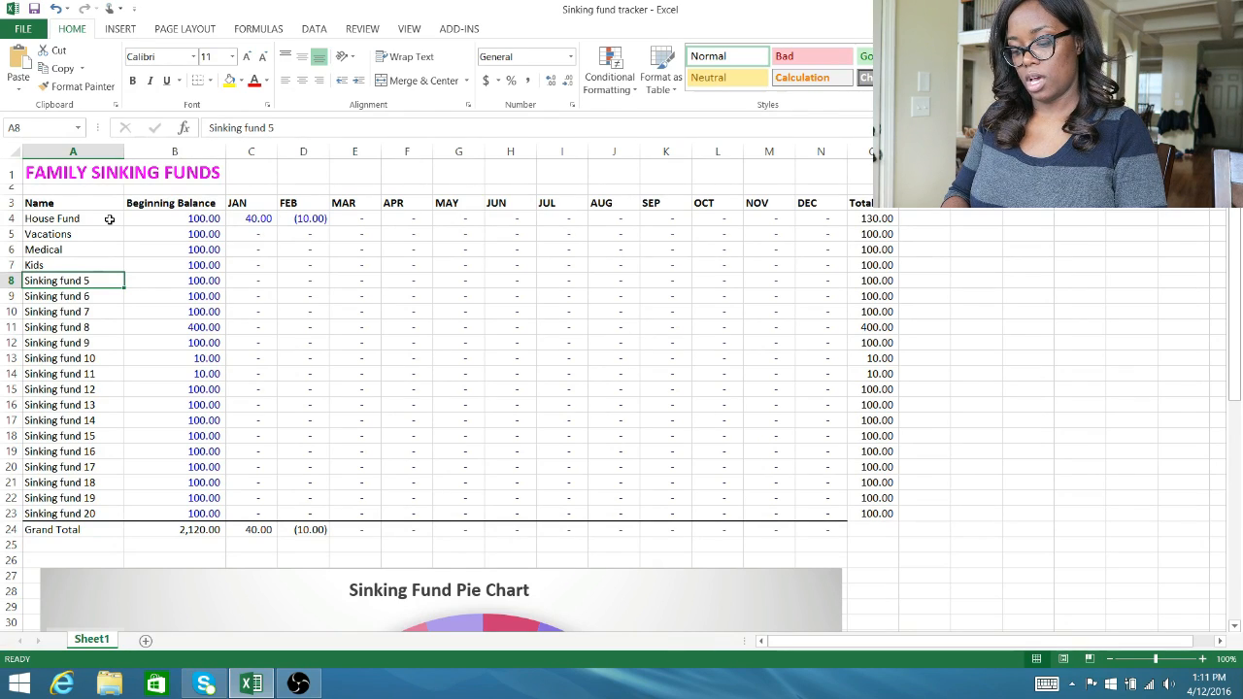
{"action": "type", "text": "Auto"}
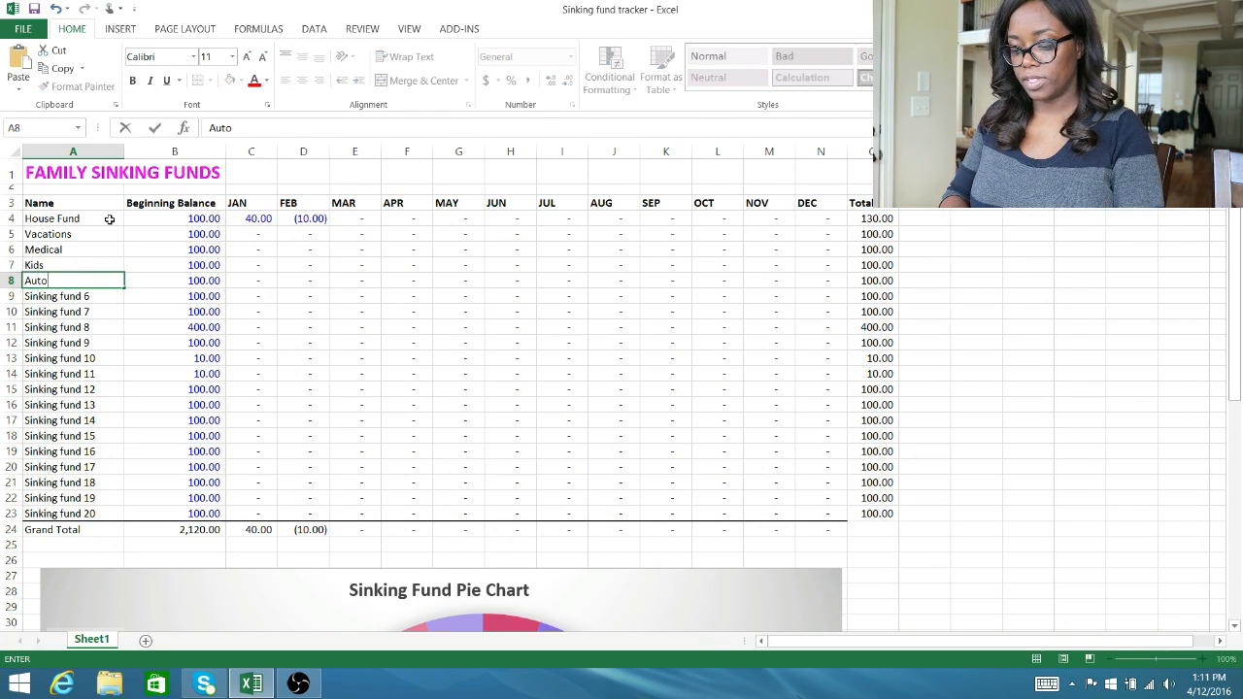
{"action": "key", "text": "Return"}
Clear the beginning balances of Sinking fund 6 through Sinking fund 20 in B9:B23.
{"action": "key", "text": "Right"}
{"action": "key", "text": "Right"}
{"action": "key", "text": "Left"}
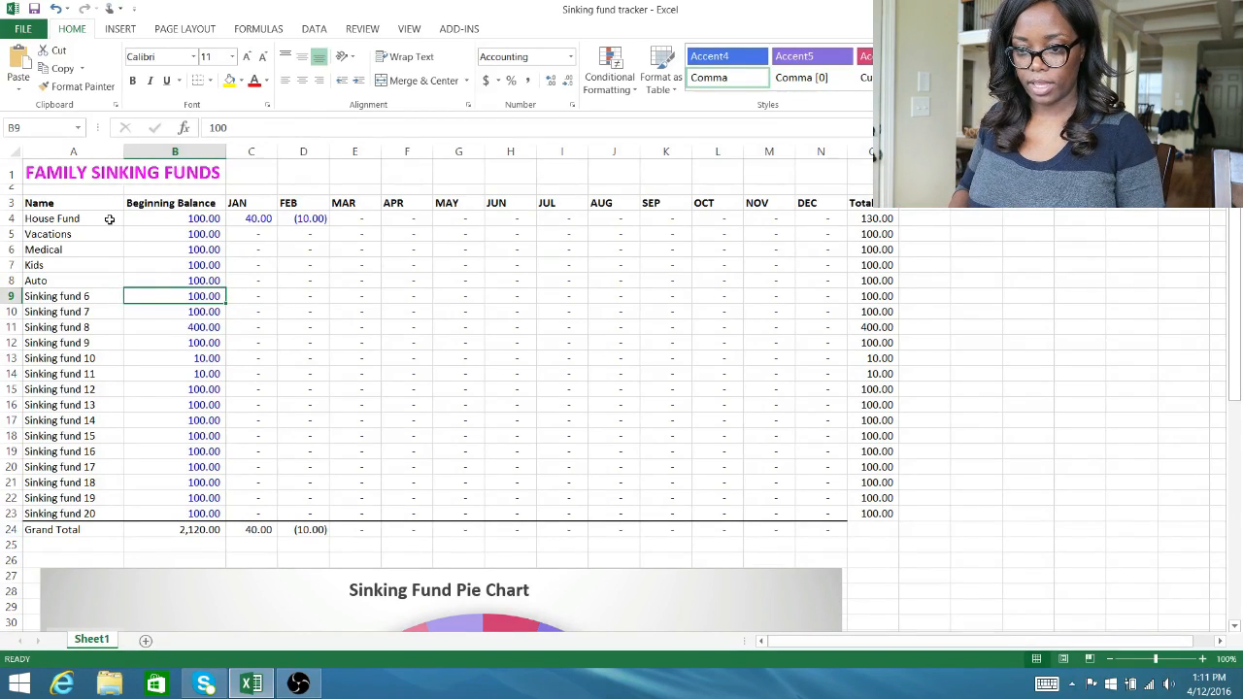
{"action": "key", "text": "ctrl+shift+Down"}
{"action": "key", "text": "Up"}
{"action": "key", "text": "Down"}
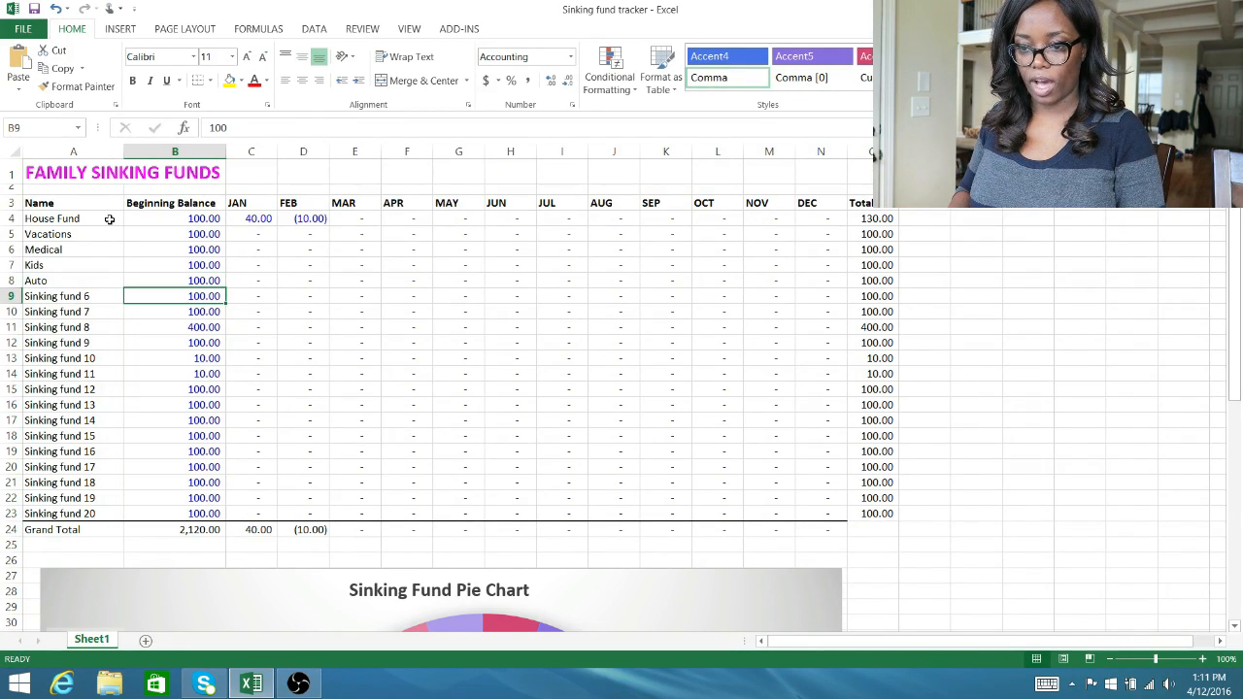
{"action": "key", "text": "ctrl+shift+Down"}
{"action": "key", "text": "shift+Up"}
{"action": "key", "text": "Delete"}
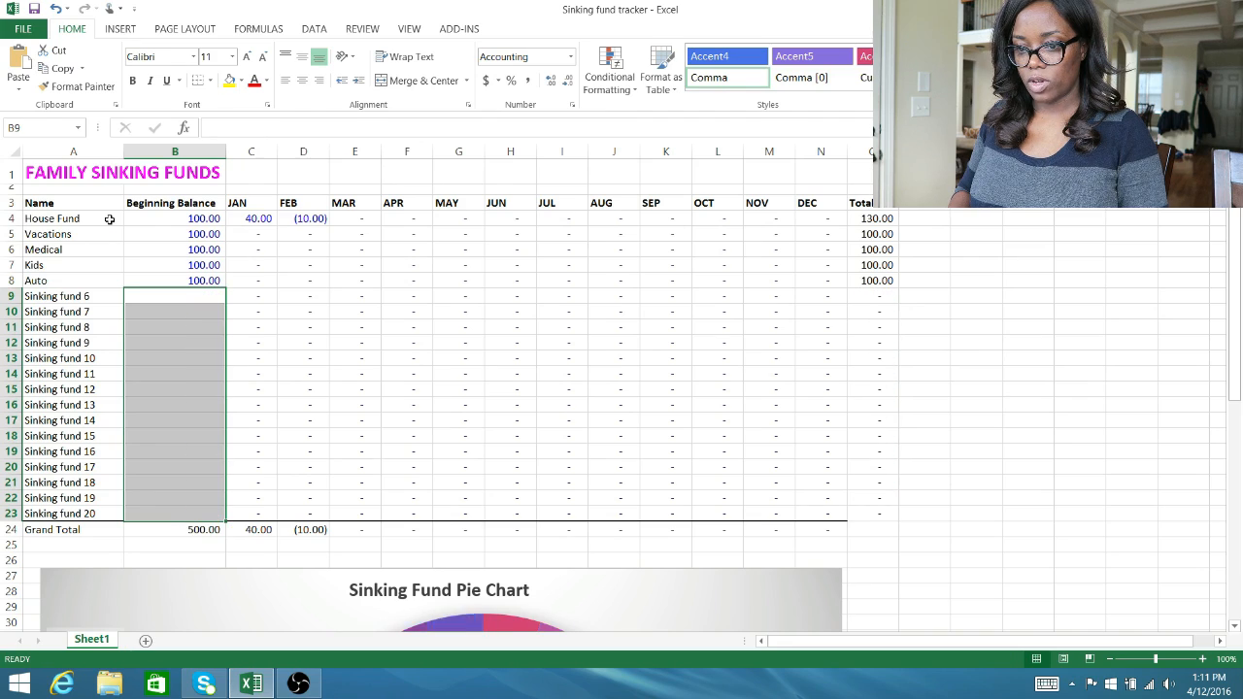
{"action": "left_click_drag", "start_coordinate": [181, 297], "coordinate": [175, 499]}
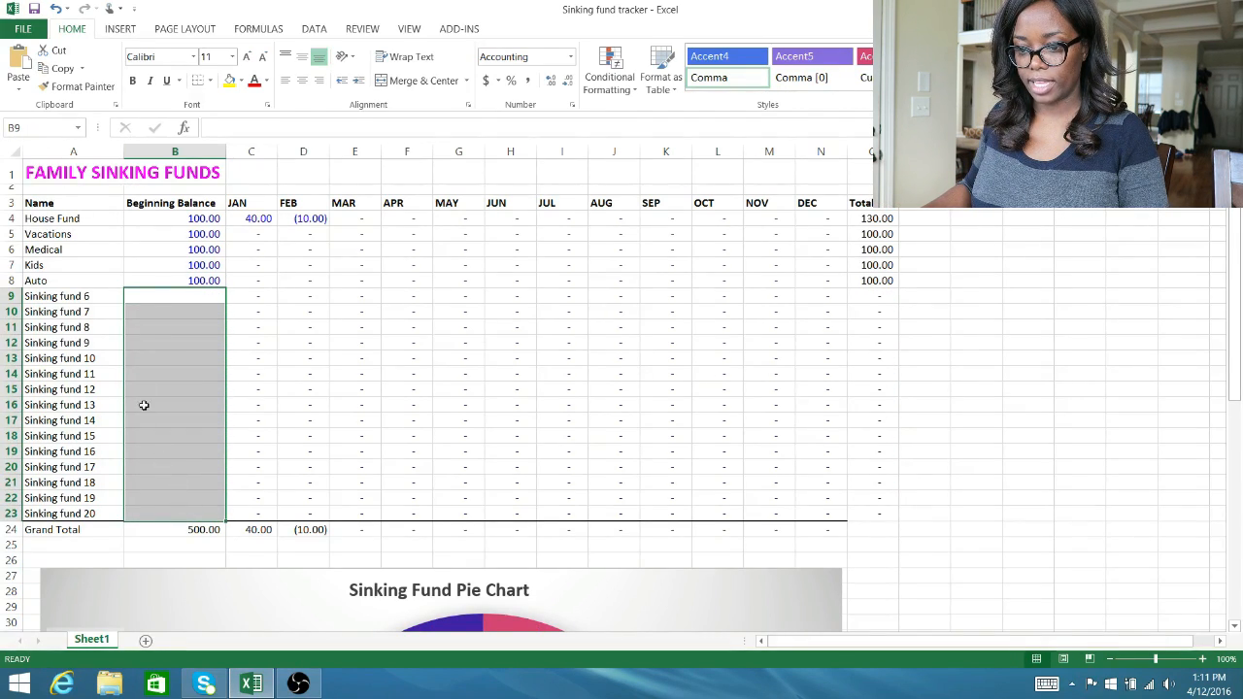
{"action": "left_click", "coordinate": [157, 291]}
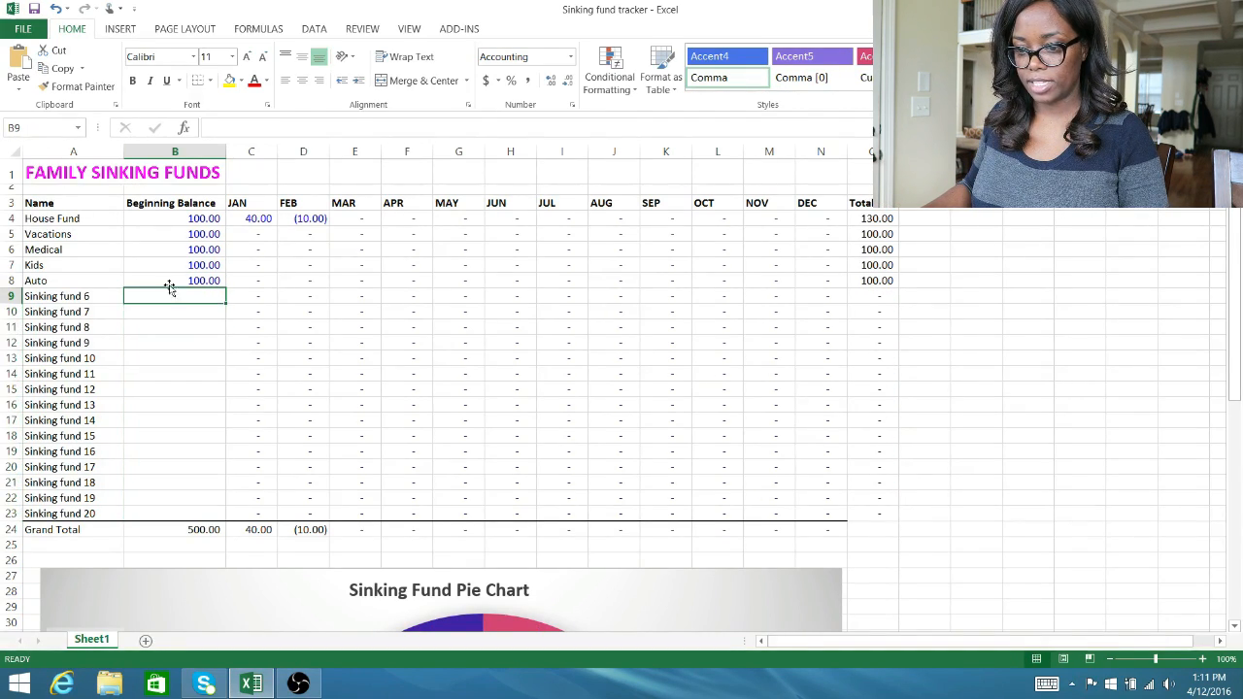
Set the beginning balance of House Fund to 0 and of Vacations to 50.
{"action": "left_click", "coordinate": [188, 220]}
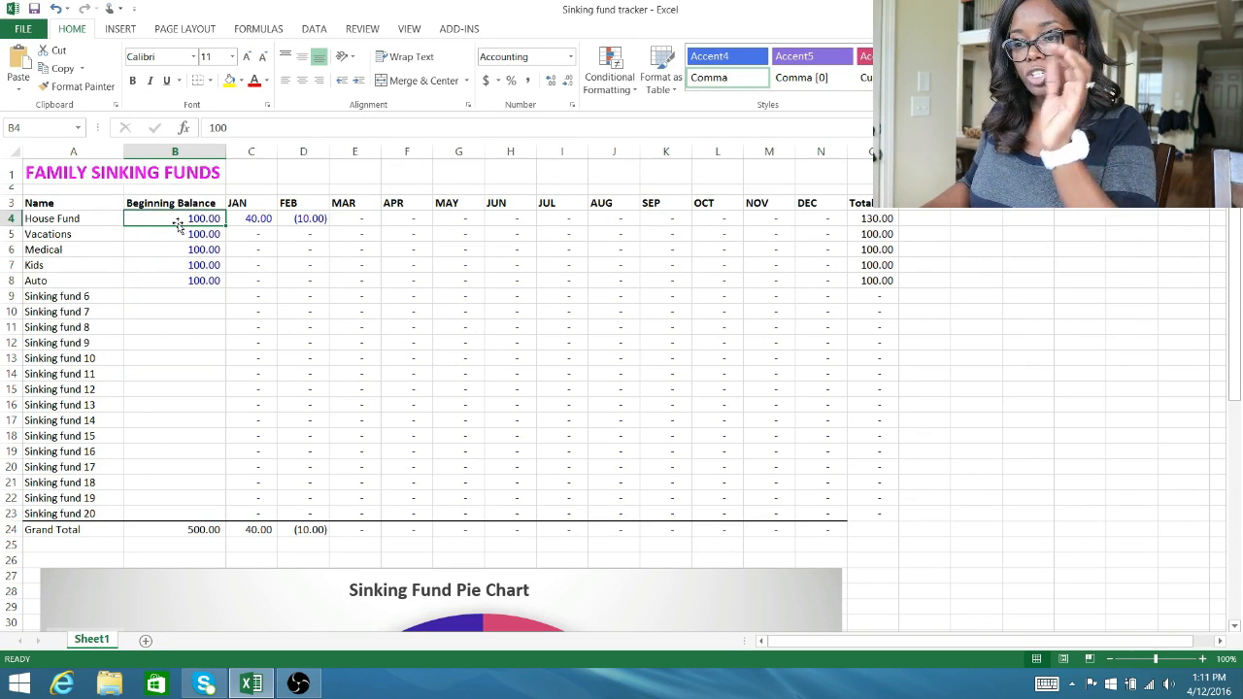
{"action": "key", "text": "BackSpace"}
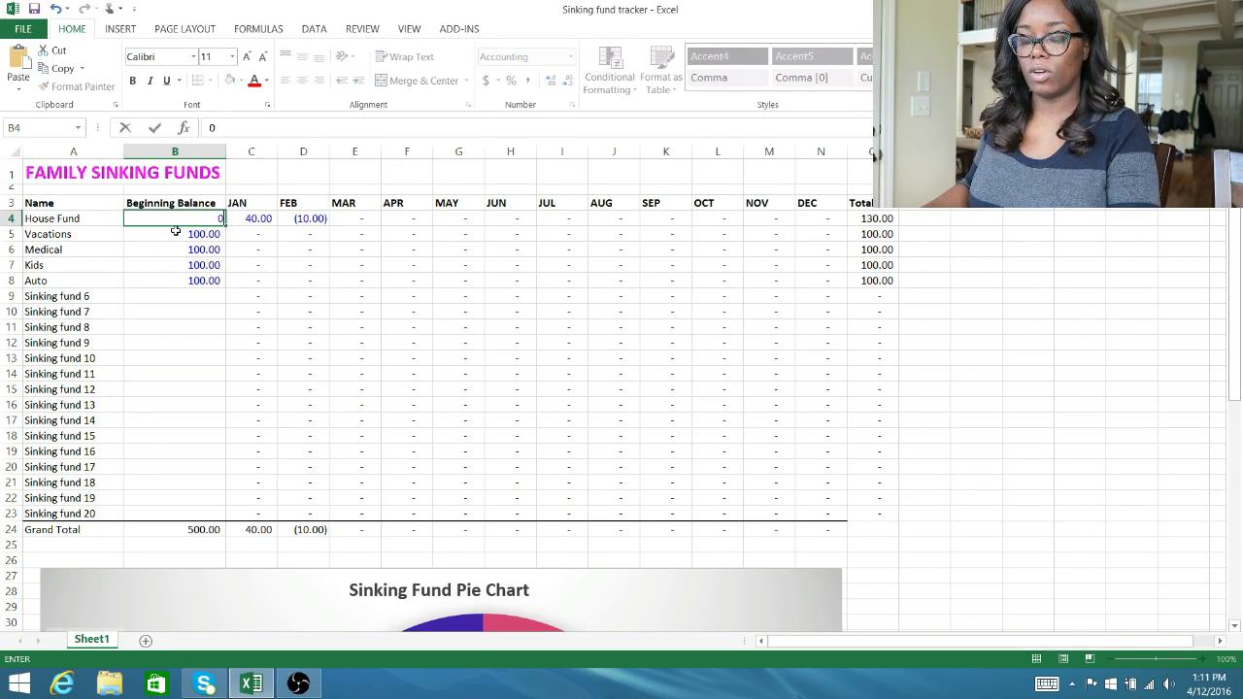
{"action": "key", "text": "Return"}
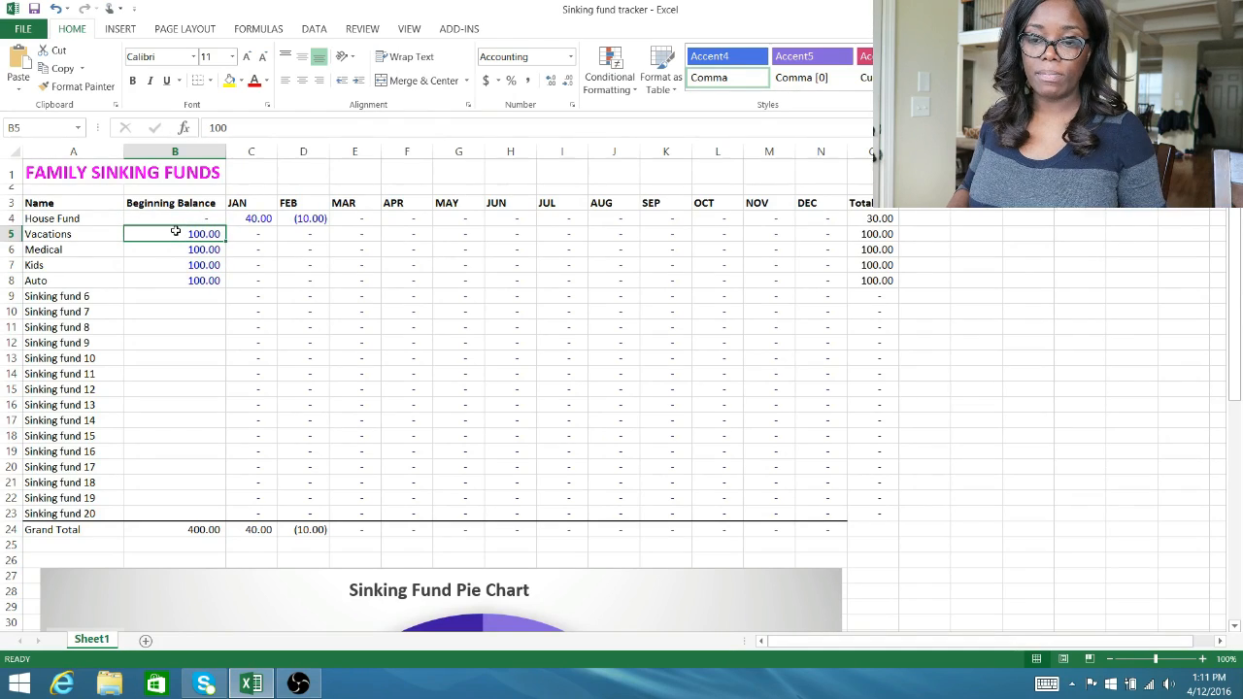
{"action": "type", "text": "50"}
{"action": "key", "text": "Return"}
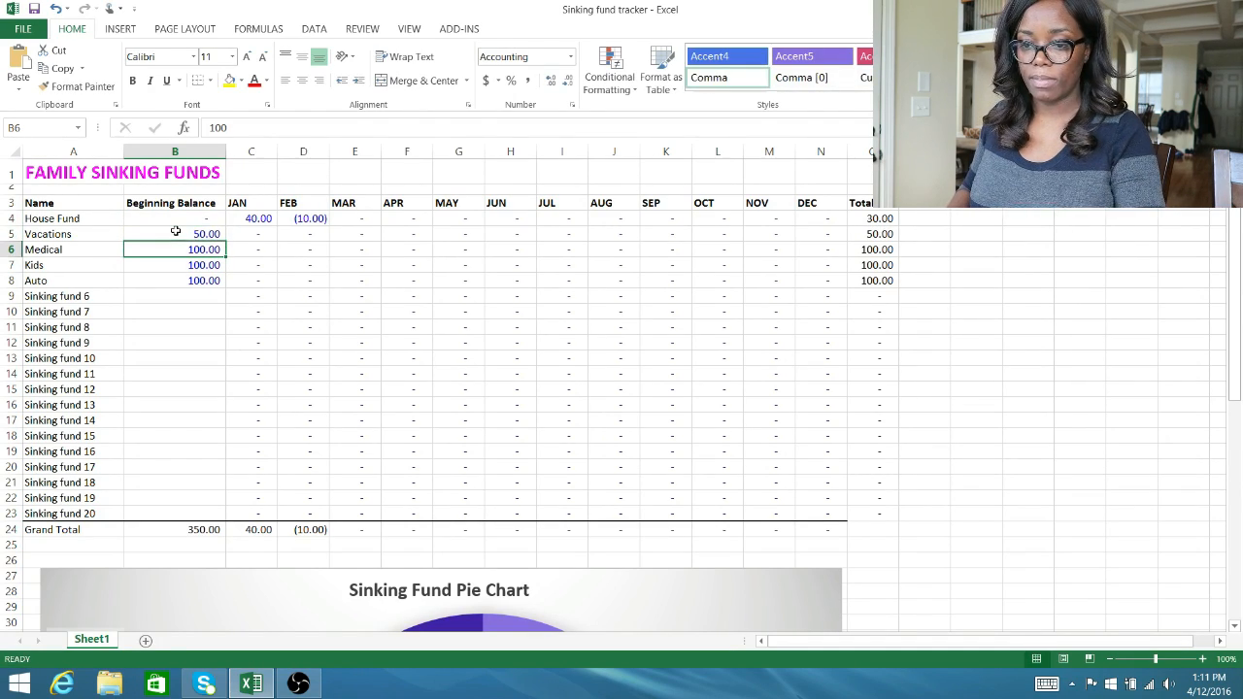
Set the beginning balances of Medical and Kids to 500 each and of Auto to 1000.
{"action": "type", "text": "500"}
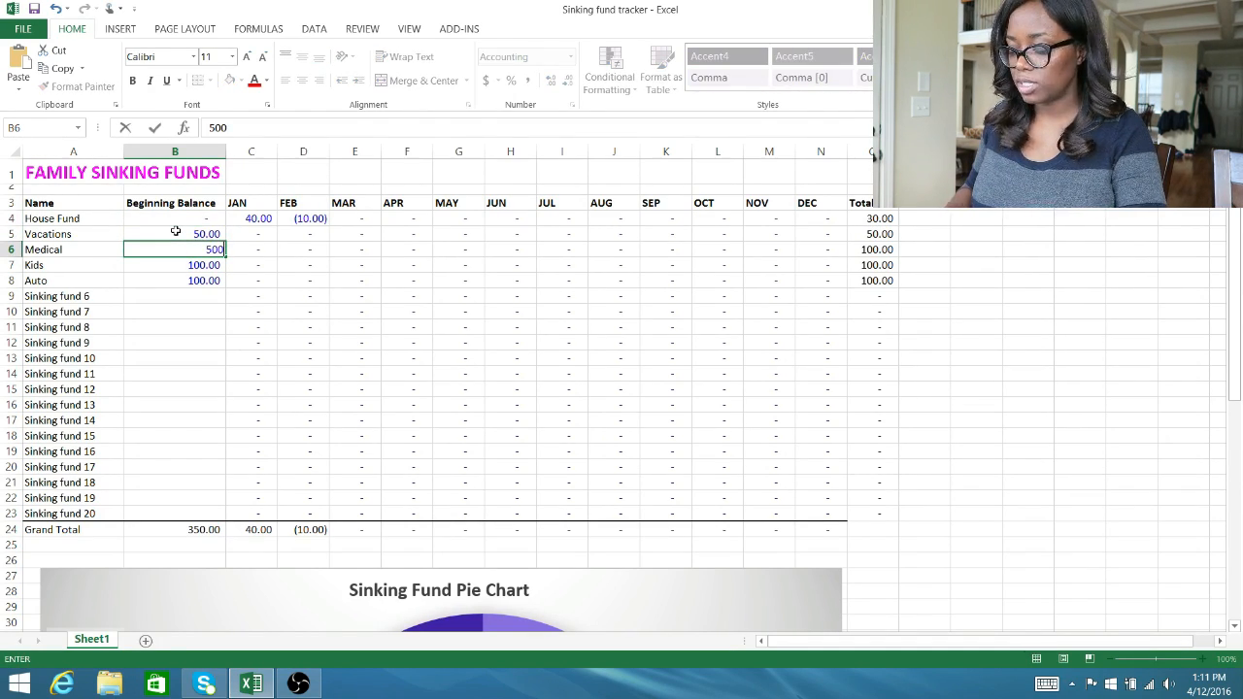
{"action": "key", "text": "Return"}
{"action": "type", "text": "500"}
{"action": "key", "text": "Return"}
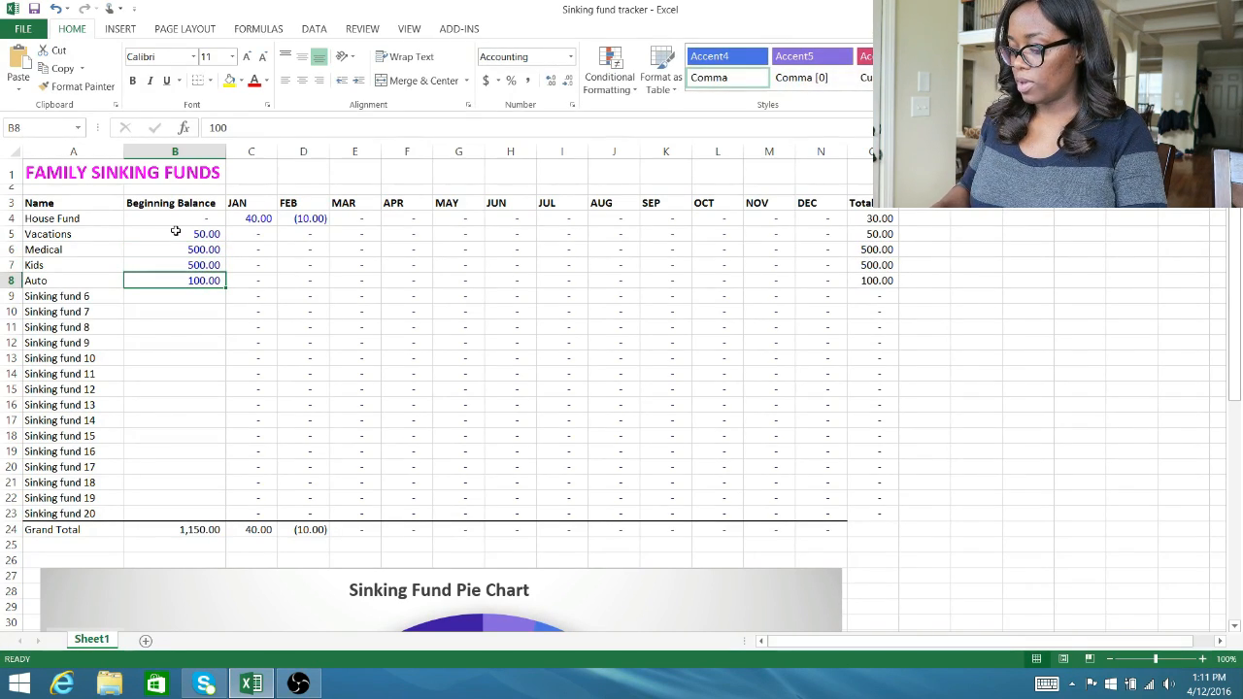
{"action": "type", "text": "100"}
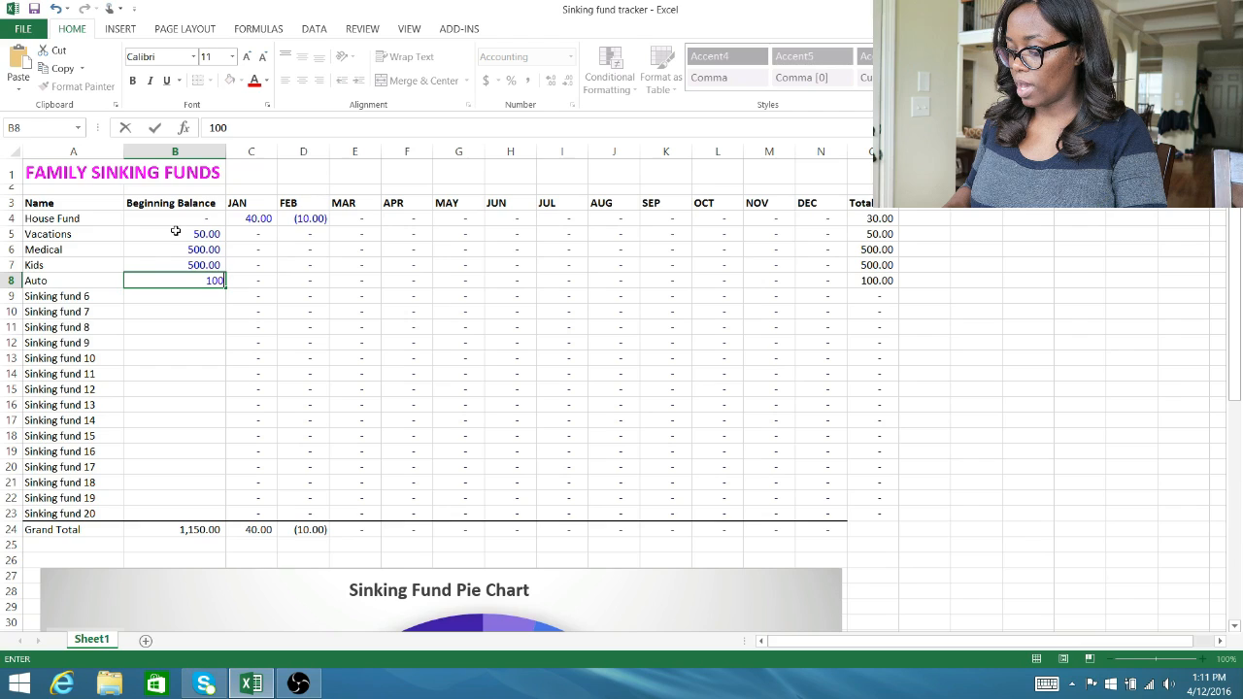
{"action": "key", "text": "Return"}
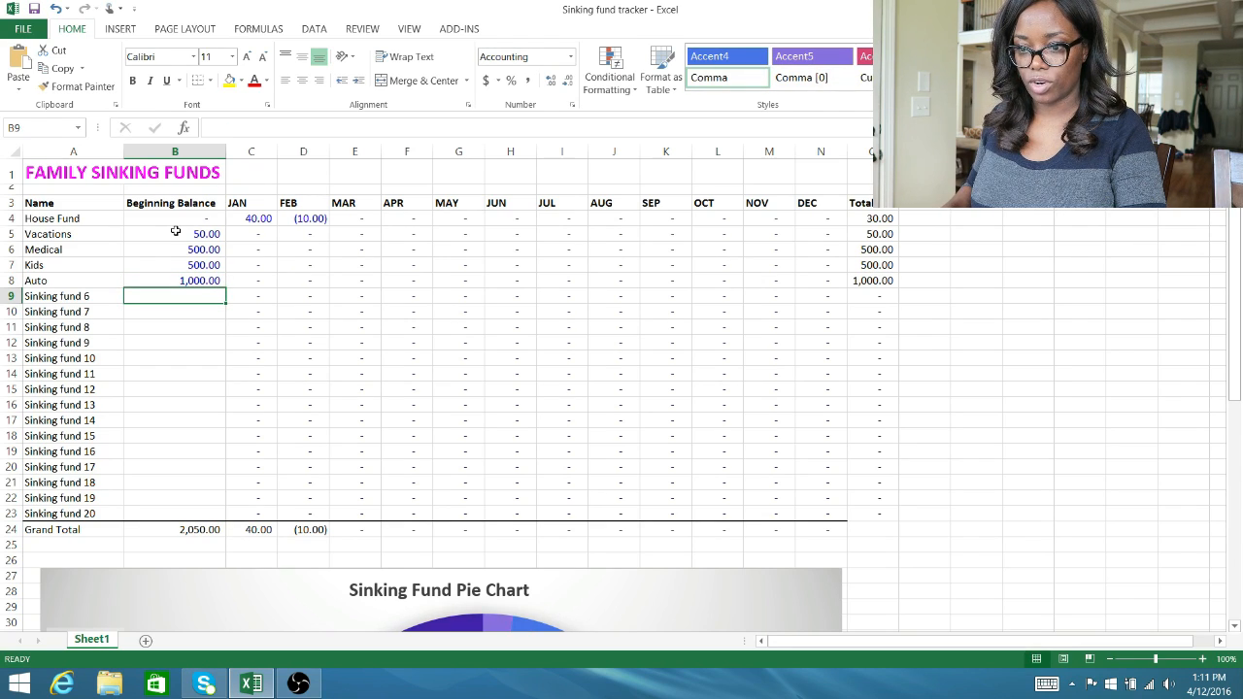
Select the beginning balances of the five named funds in B4:B8 for review.
{"action": "key", "text": "Up"}
{"action": "key", "text": "shift+Up"}
{"action": "key", "text": "shift+Up"}
{"action": "key", "text": "shift+Up"}
{"action": "key", "text": "shift+Up"}
{"action": "key", "text": "shift+Up"}
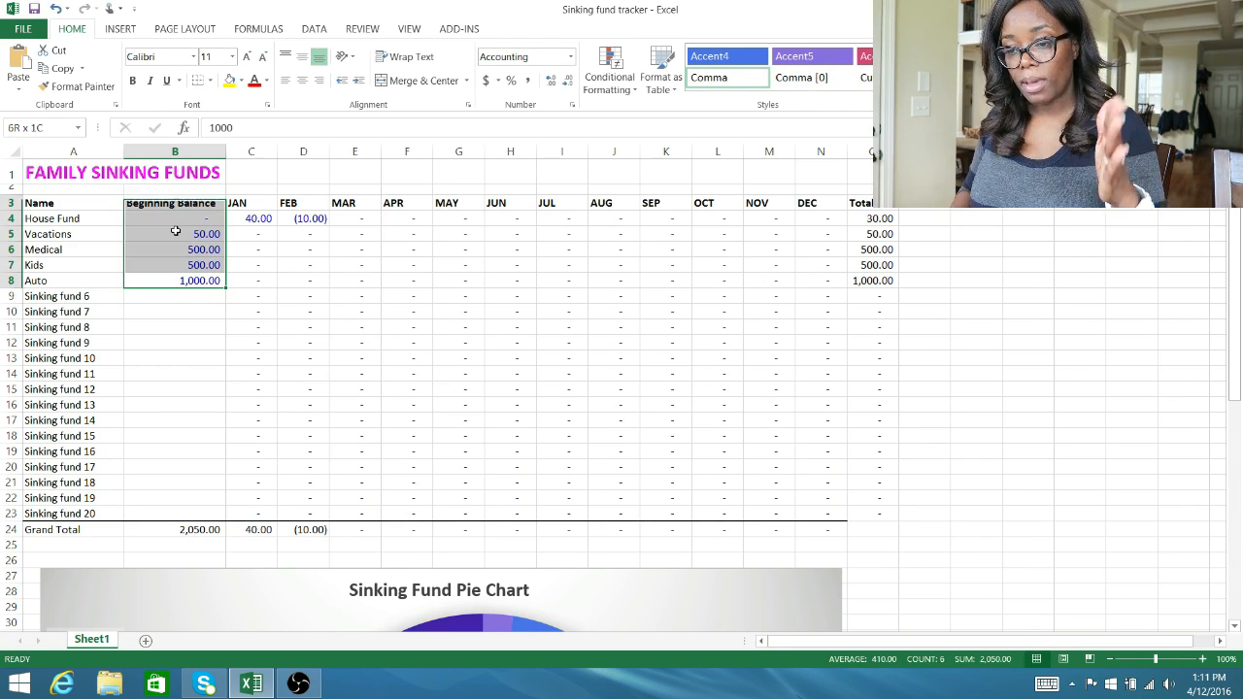
{"action": "key", "text": "shift+Down"}
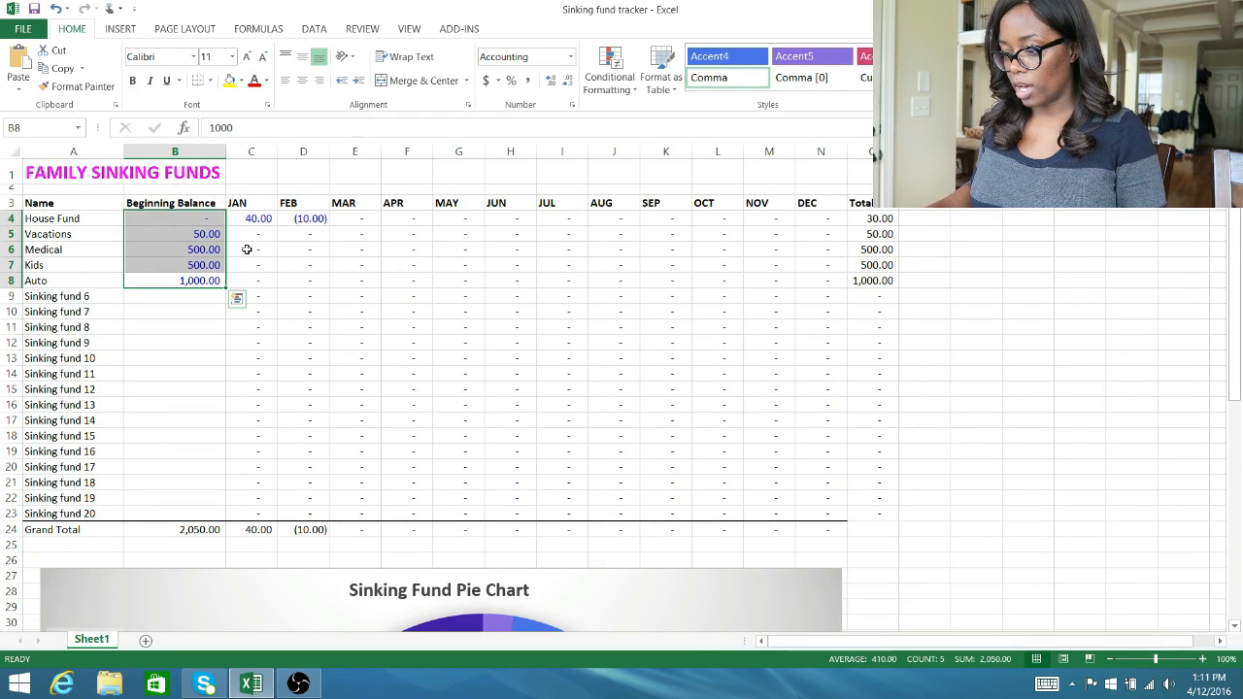
Remove the withdrawal from the House Fund's January formula, leaving =0+50.
{"action": "left_click", "coordinate": [250, 264]}
{"action": "left_click", "coordinate": [250, 218]}
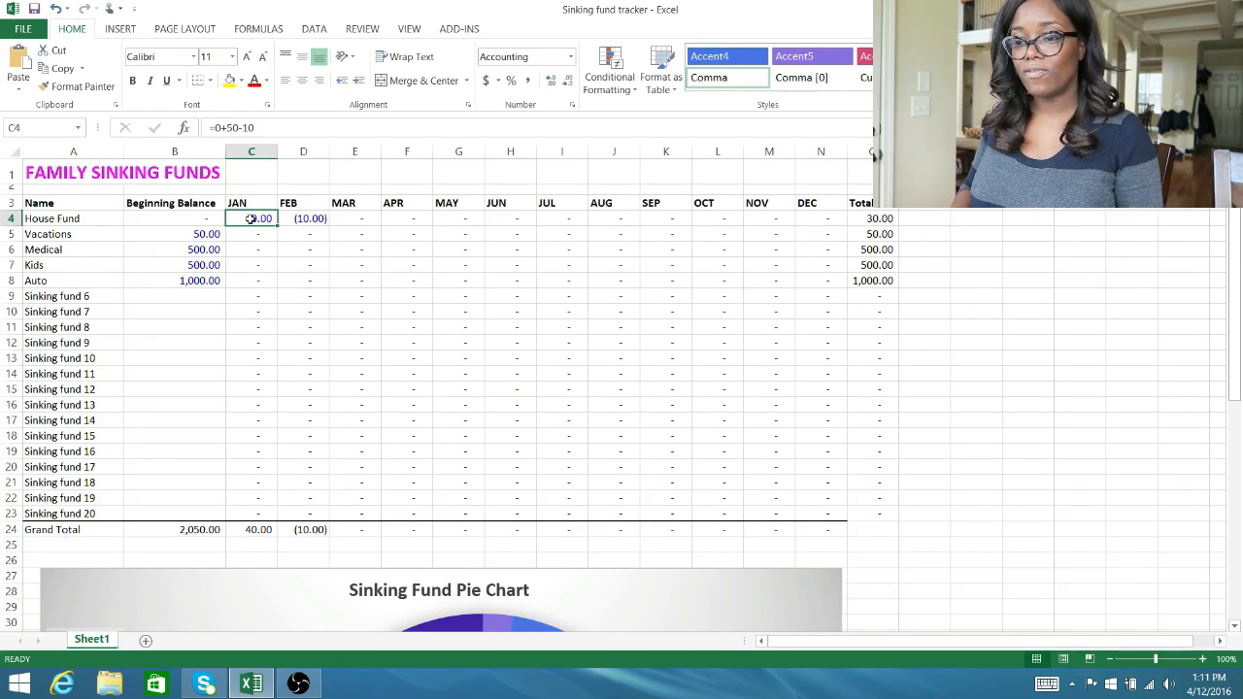
{"action": "key", "text": "Right"}
{"action": "key", "text": "Left"}
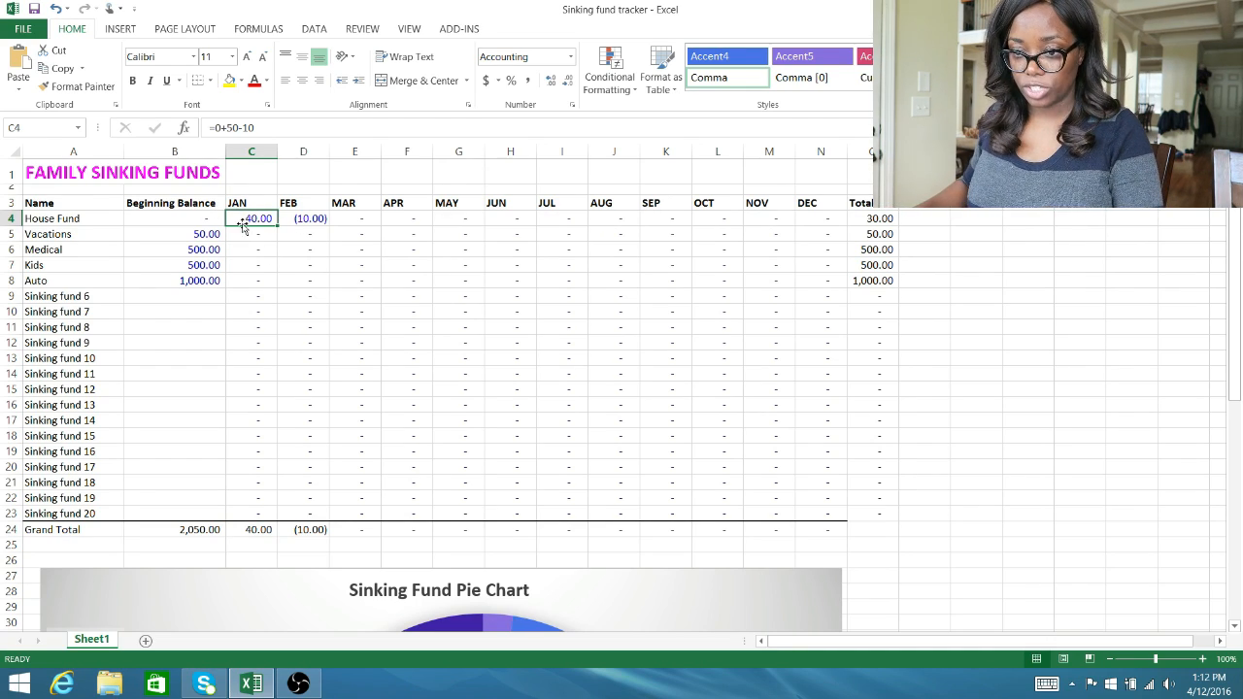
{"action": "left_click", "coordinate": [262, 129]}
{"action": "key", "text": "BackSpace"}
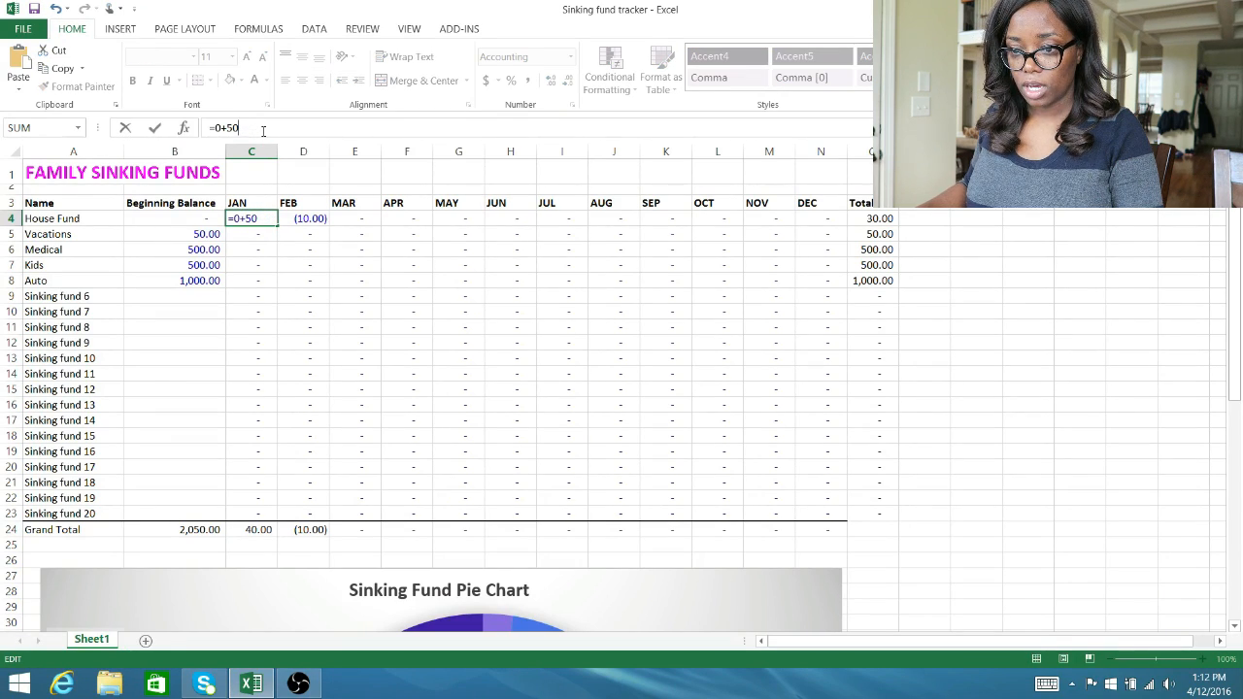
{"action": "key", "text": "Return"}
{"action": "key", "text": "Right"}
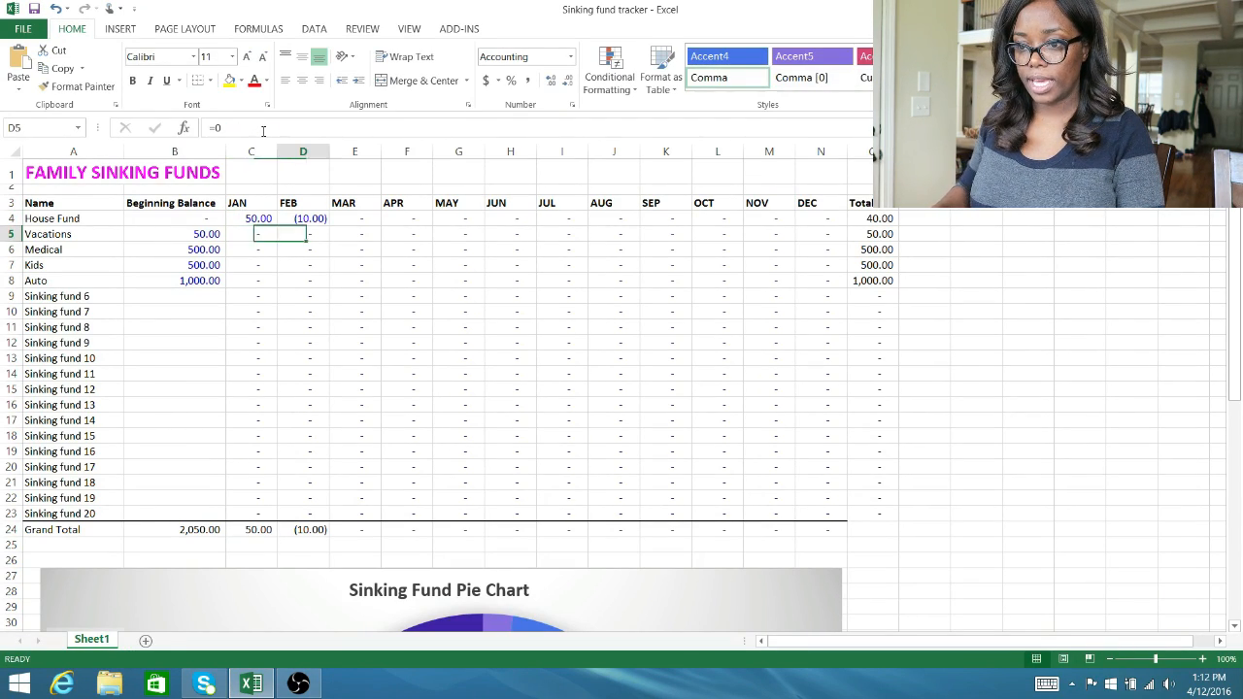
{"action": "key", "text": "Right"}
{"action": "key", "text": "Right"}
{"action": "key", "text": "Up"}
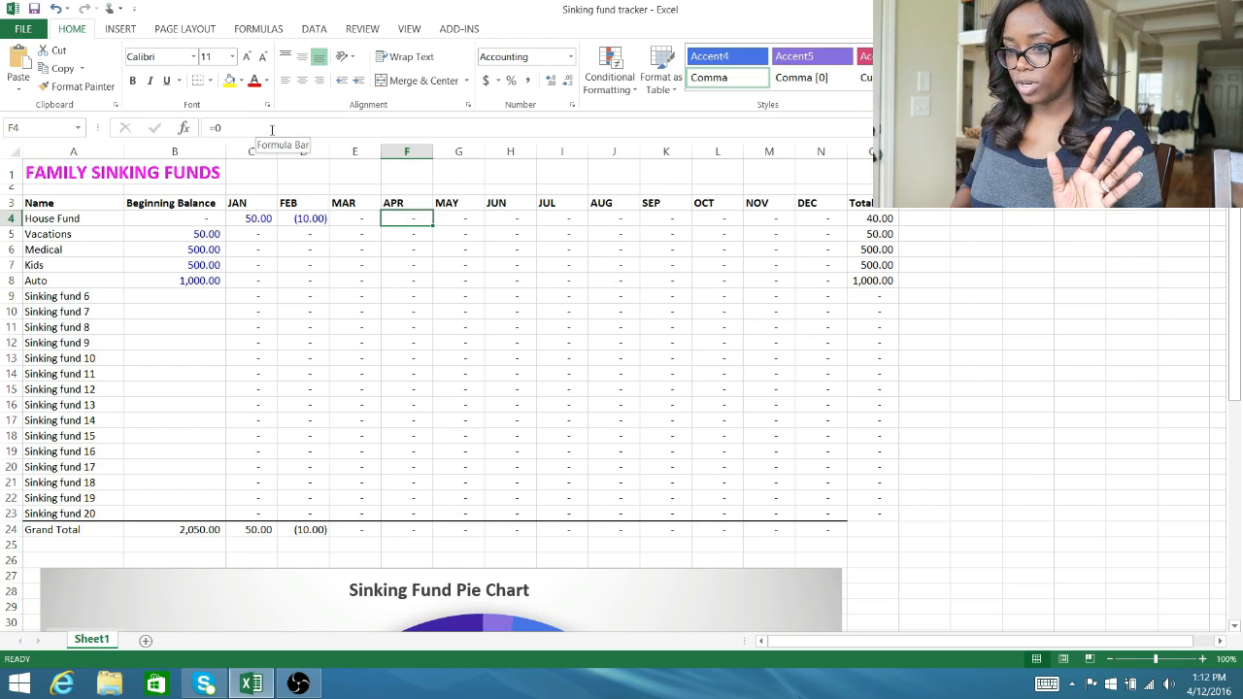
{"action": "left_click", "coordinate": [508, 265]}
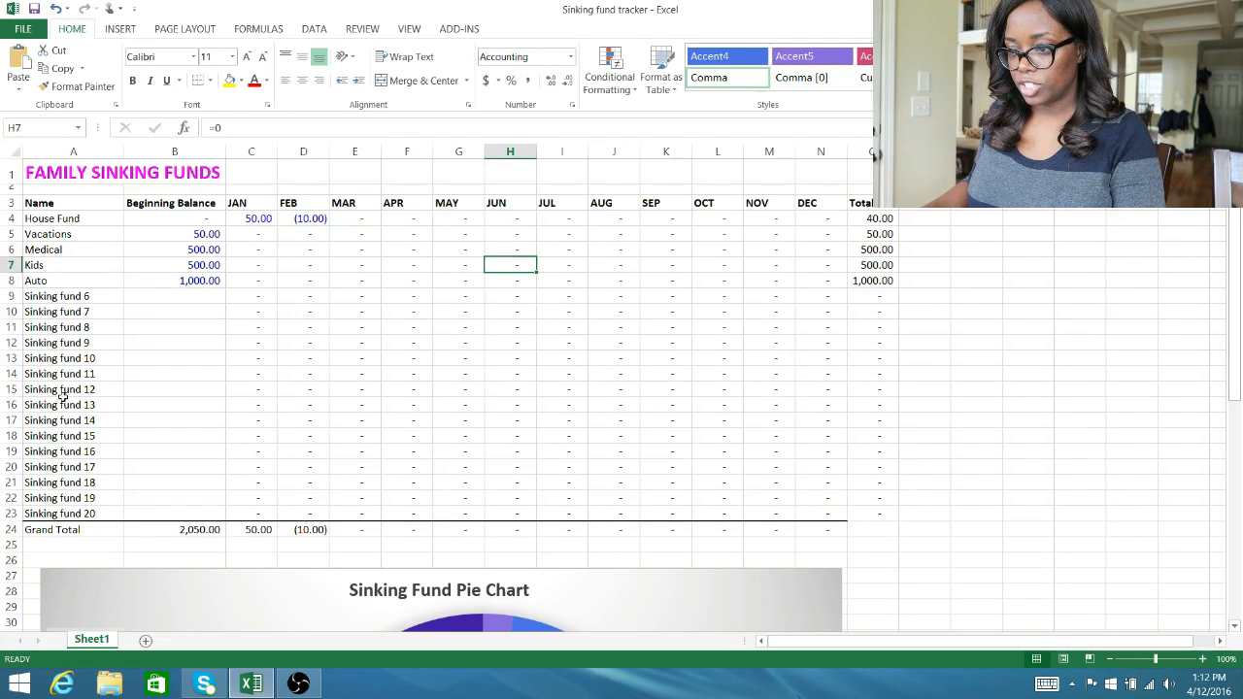
{"action": "left_click", "coordinate": [506, 312]}
{"action": "left_click", "coordinate": [520, 286]}
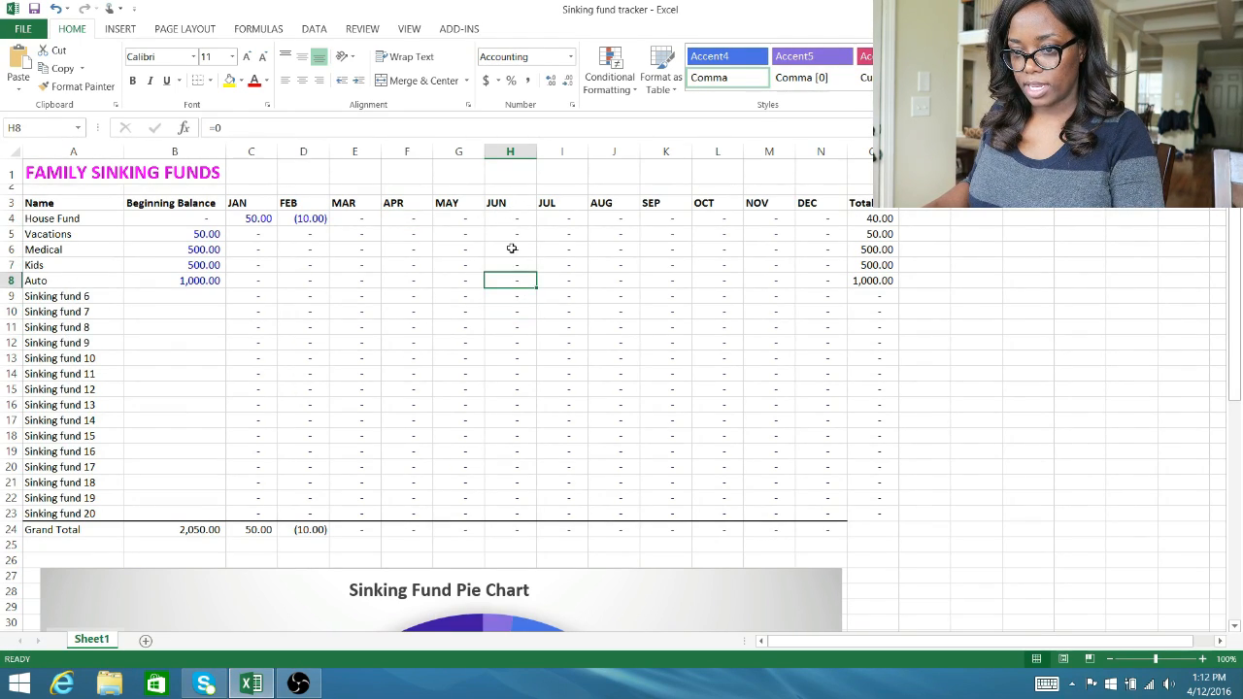
{"action": "left_click", "coordinate": [268, 218]}
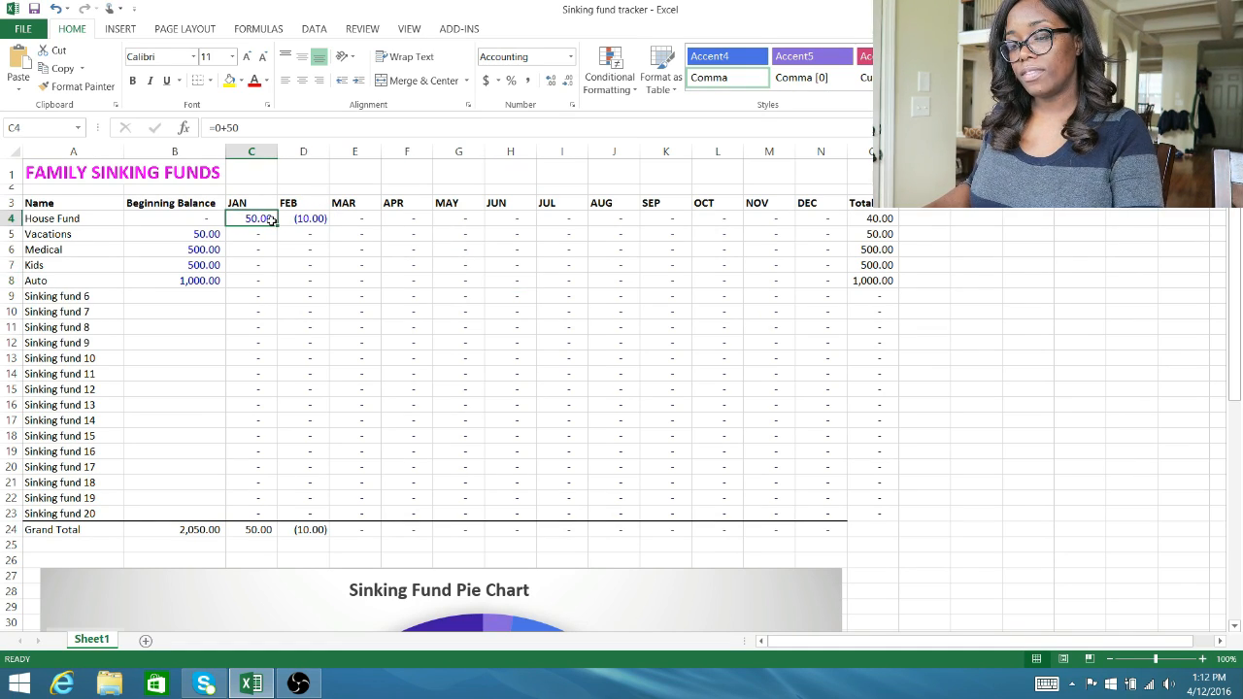
{"action": "left_click", "coordinate": [233, 127]}
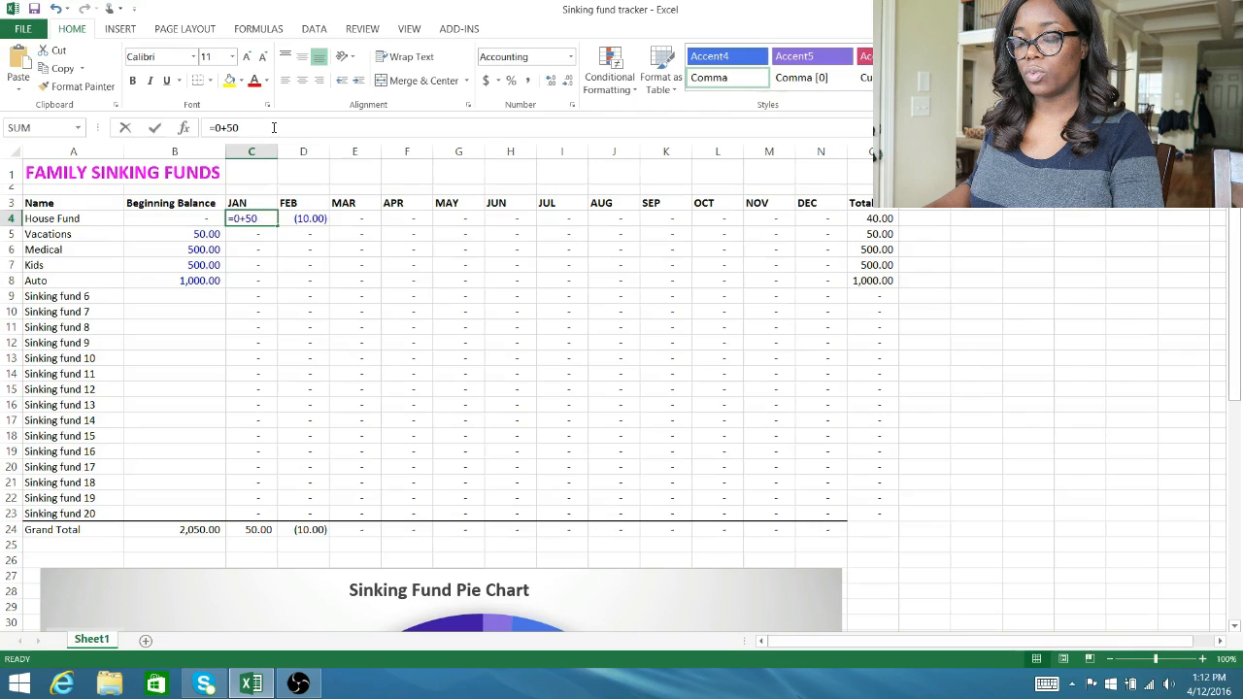
Replace the House Fund's February withdrawal with a contribution of 50.
{"action": "left_click", "coordinate": [301, 218]}
{"action": "left_click", "coordinate": [263, 135]}
{"action": "key", "text": "BackSpace"}
{"action": "key", "text": "BackSpace"}
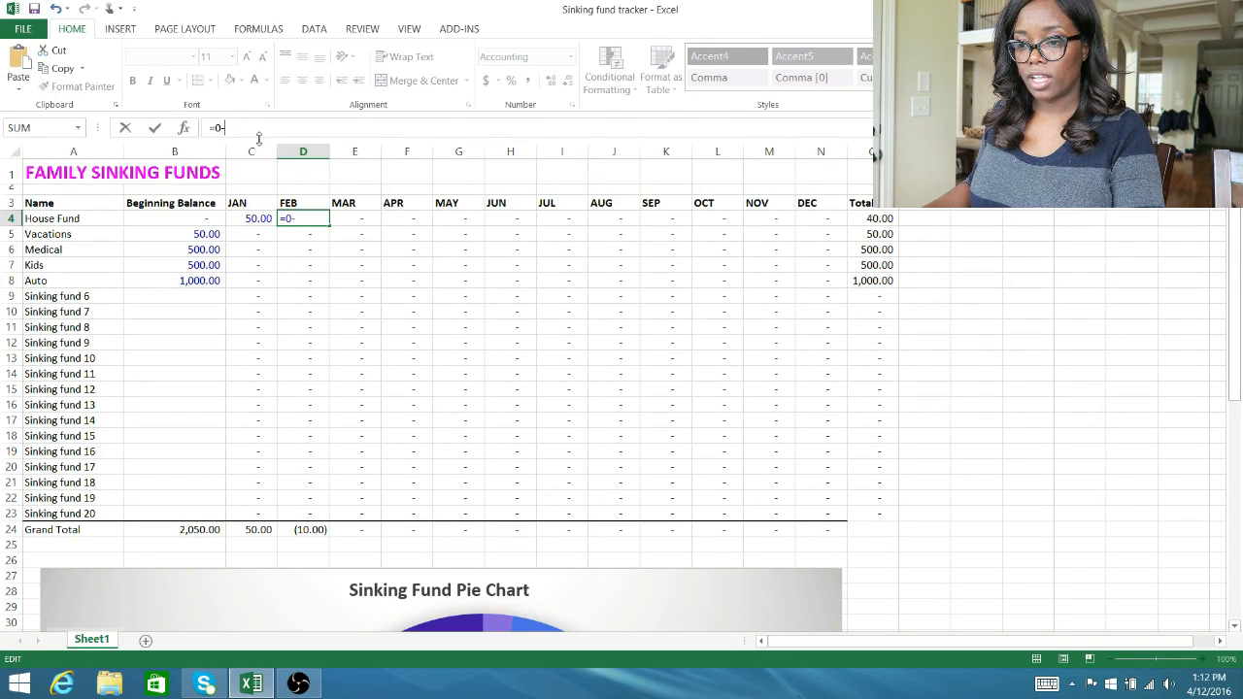
{"action": "key", "text": "BackSpace"}
{"action": "key", "text": "BackSpace"}
{"action": "type", "text": "+50"}
{"action": "key", "text": "Tab"}
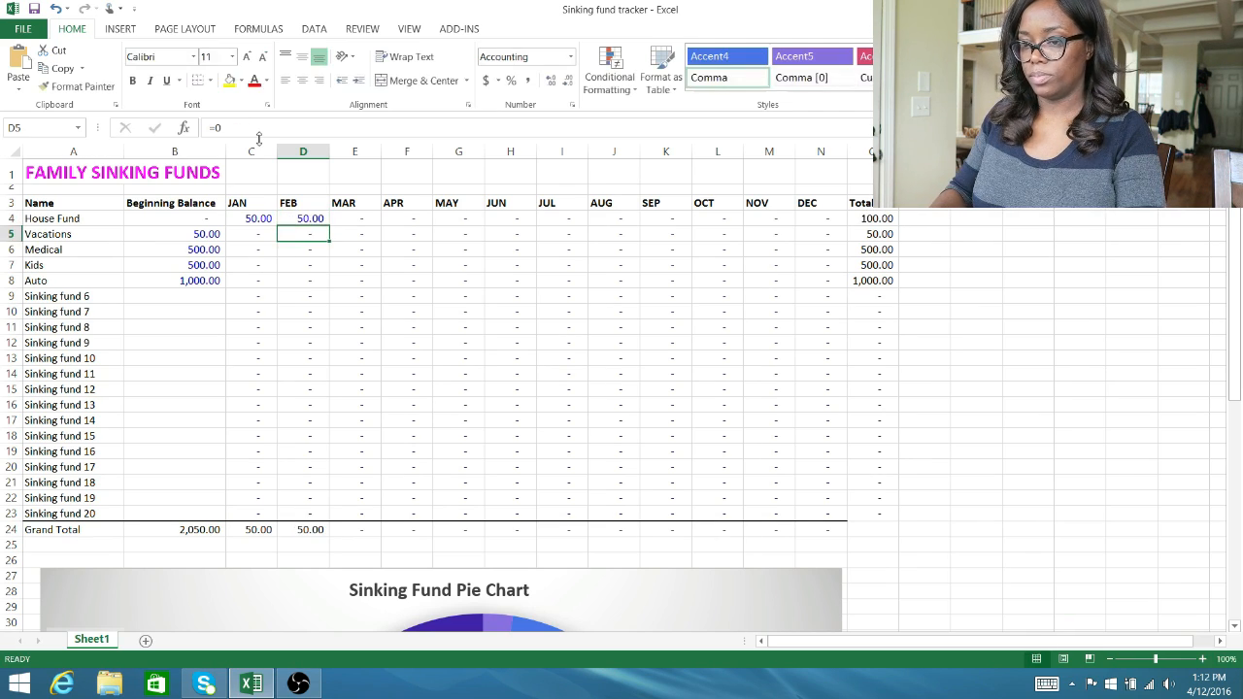
Add a contribution of 50 to the House Fund's March formula, making it =0+50.
{"action": "left_click", "coordinate": [259, 137]}
{"action": "type", "text": "+"}
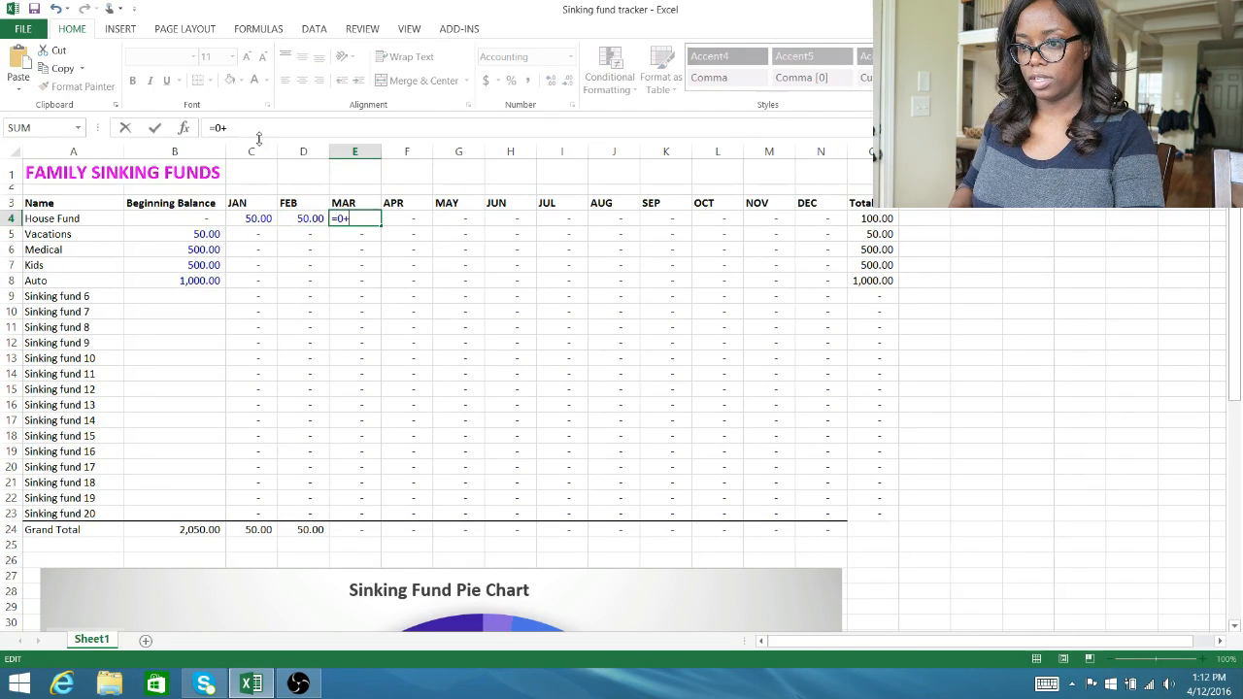
{"action": "type", "text": "50"}
{"action": "key", "text": "Return"}
{"action": "key", "text": "Up"}
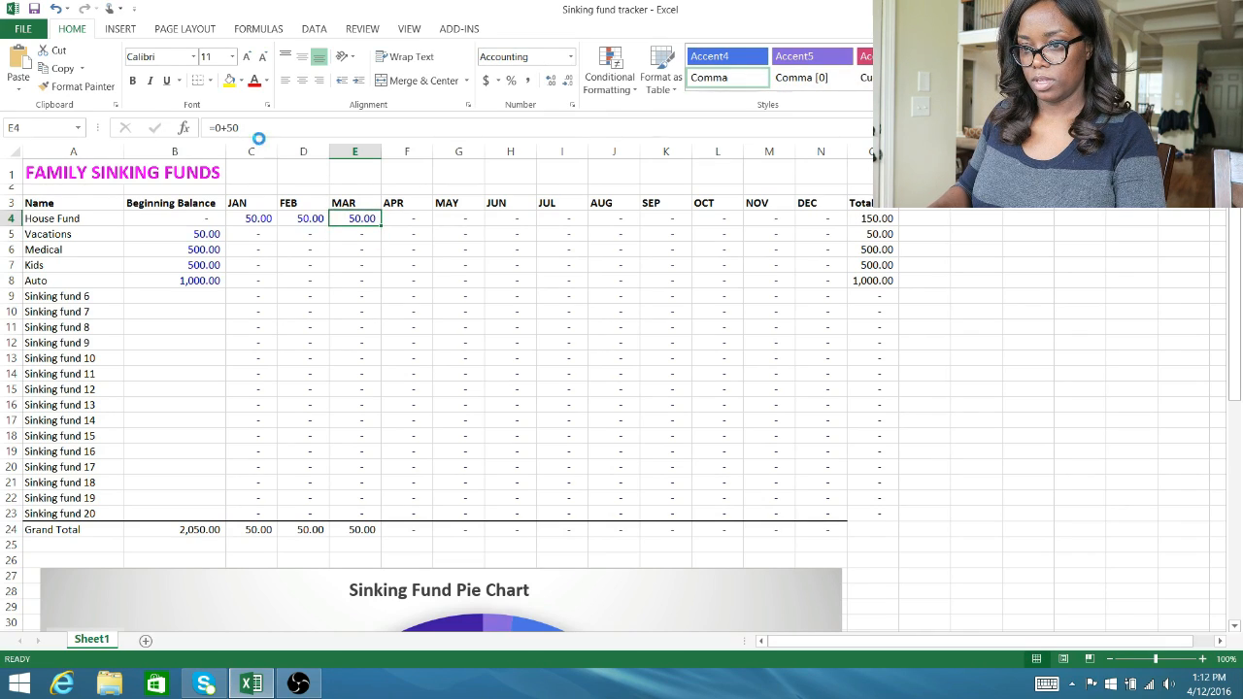
Copy the House Fund's March contribution to its April through December cells.
{"action": "key", "text": "ctrl+c"}
{"action": "key", "text": "Right"}
{"action": "key", "text": "shift+Right"}
{"action": "key", "text": "shift+Right"}
{"action": "key", "text": "shift+Right"}
{"action": "key", "text": "shift+Right"}
{"action": "key", "text": "shift+Right"}
{"action": "key", "text": "shift+Right"}
{"action": "key", "text": "shift+Right"}
{"action": "key", "text": "shift+Right"}
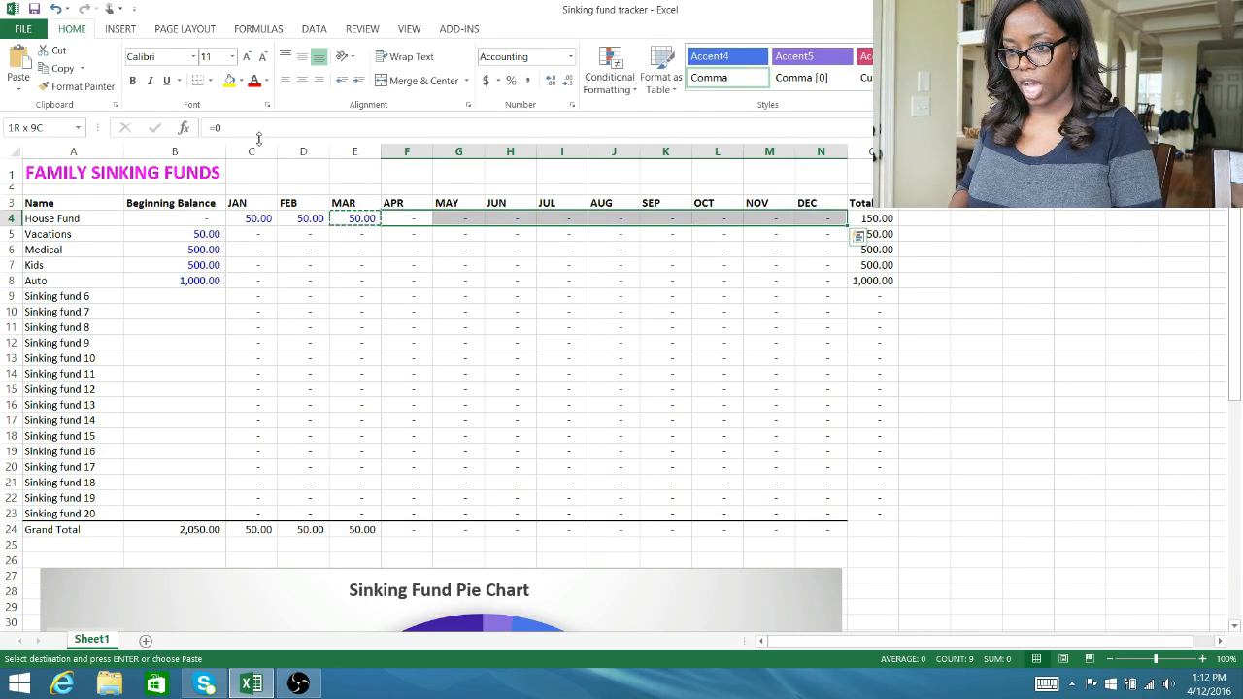
{"action": "key", "text": "ctrl+v"}
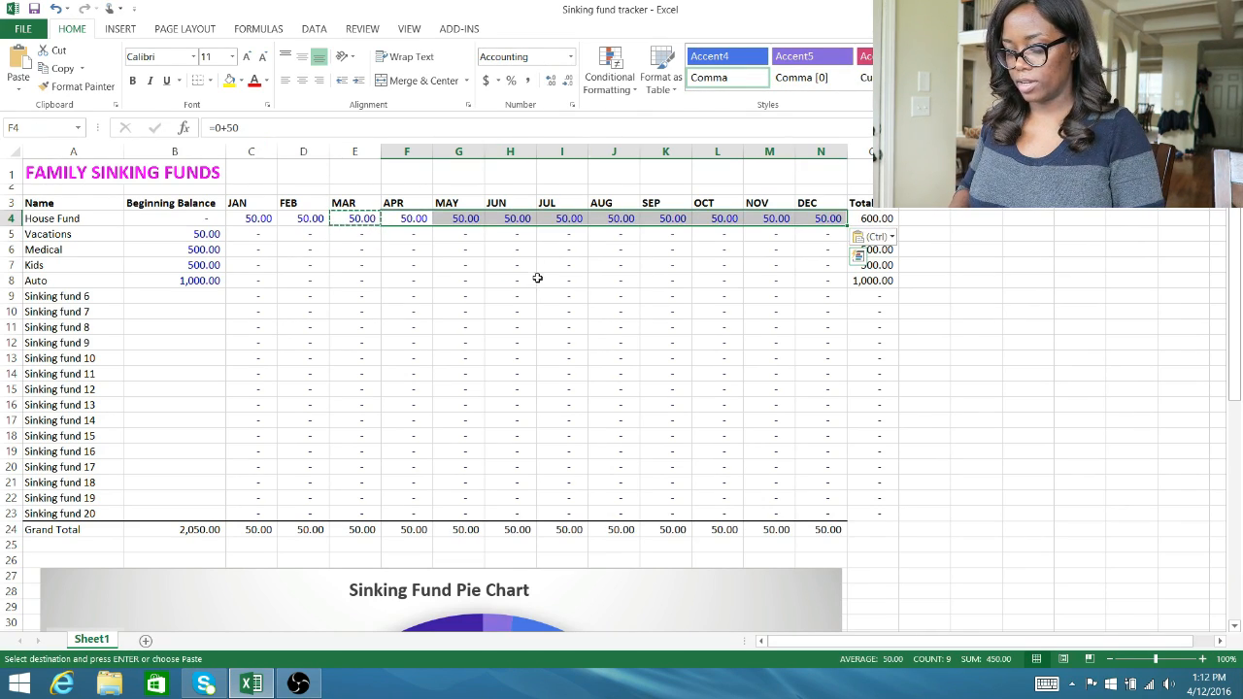
{"action": "left_click_drag", "start_coordinate": [539, 279], "coordinate": [525, 280]}
{"action": "left_click", "coordinate": [876, 218]}
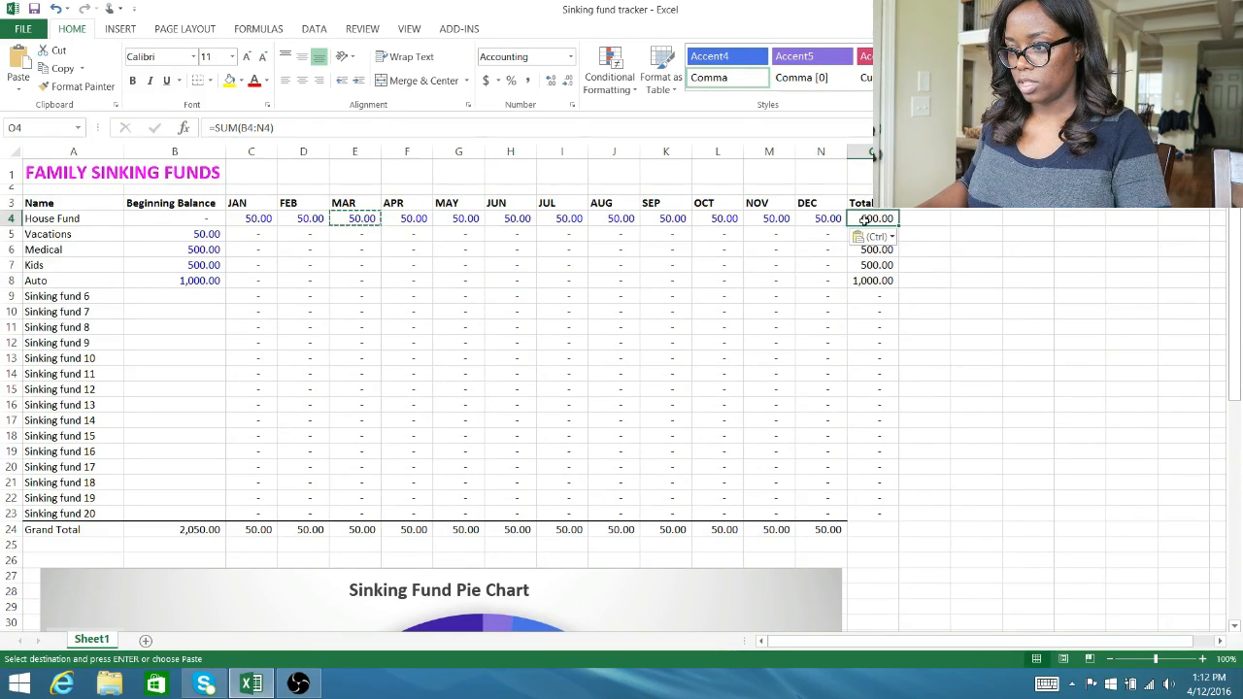
{"action": "left_click", "coordinate": [349, 237]}
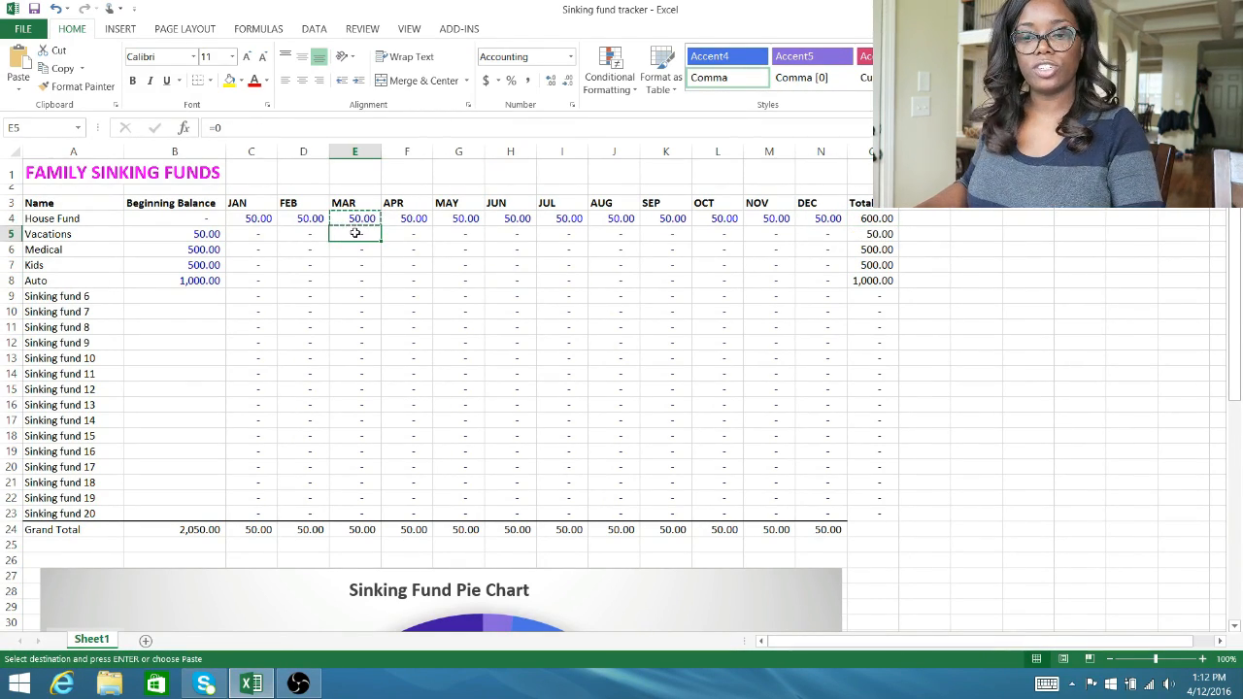
{"action": "key", "text": "Escape"}
Add a contribution of 50 to the Vacations January formula, making it =0+50.
{"action": "left_click", "coordinate": [164, 231]}
{"action": "left_click", "coordinate": [253, 236]}
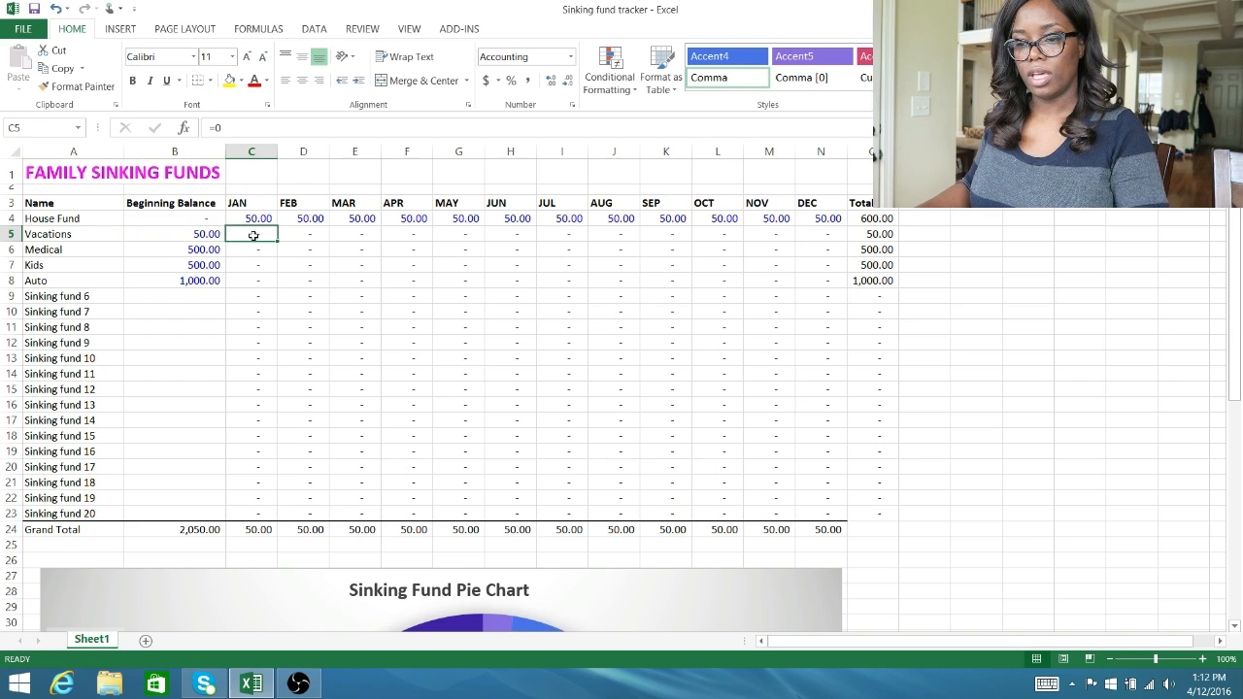
{"action": "left_click", "coordinate": [264, 133]}
{"action": "type", "text": "+50"}
{"action": "key", "text": "Return"}
{"action": "key", "text": "Up"}
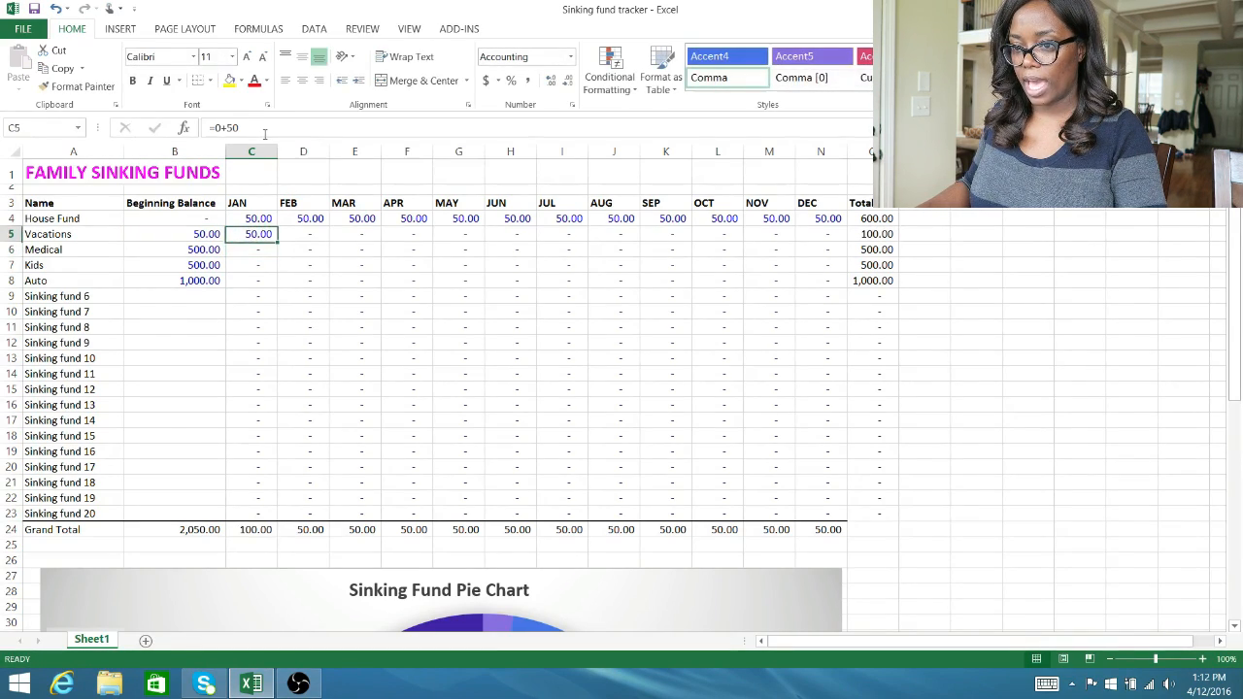
Copy the Vacations January contribution to its February through December cells.
{"action": "key", "text": "ctrl+c"}
{"action": "key", "text": "Right"}
{"action": "key", "text": "shift+Right"}
{"action": "key", "text": "shift+Right"}
{"action": "key", "text": "shift+Right"}
{"action": "key", "text": "shift+Right"}
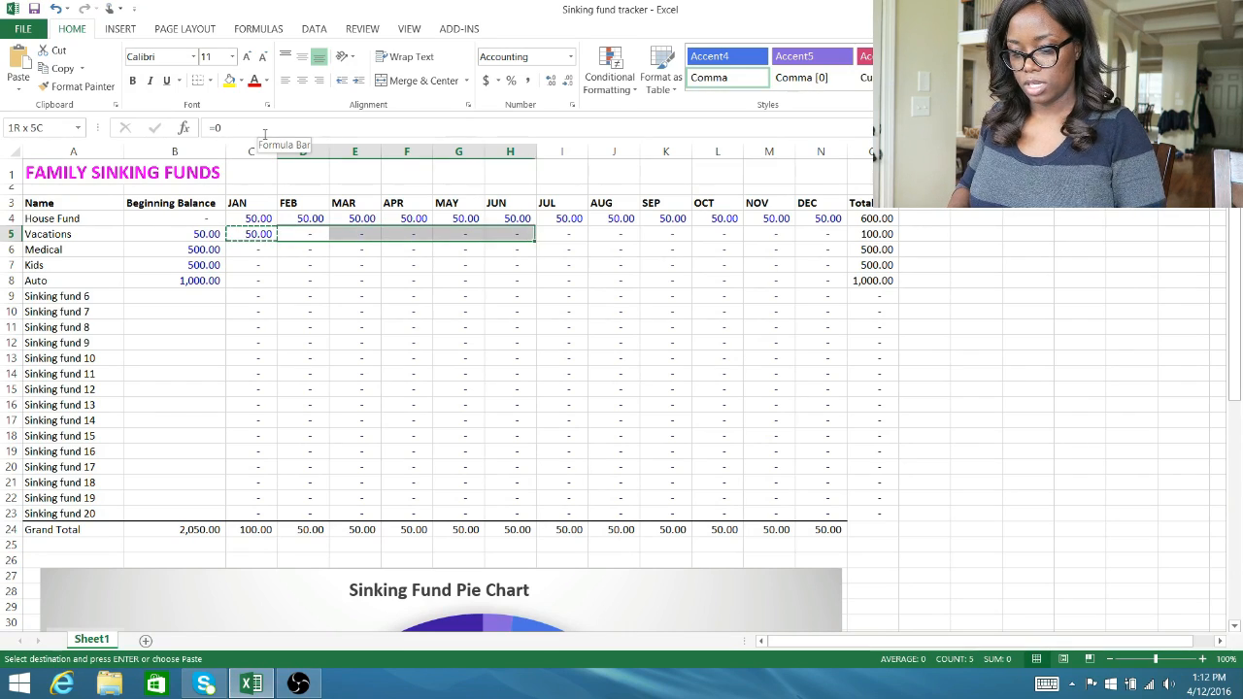
{"action": "key", "text": "shift+Right"}
{"action": "key", "text": "shift+Right"}
{"action": "key", "text": "shift+Right"}
{"action": "key", "text": "shift+Right"}
{"action": "key", "text": "shift+Right"}
{"action": "key", "text": "shift+Right"}
{"action": "key", "text": "ctrl+v"}
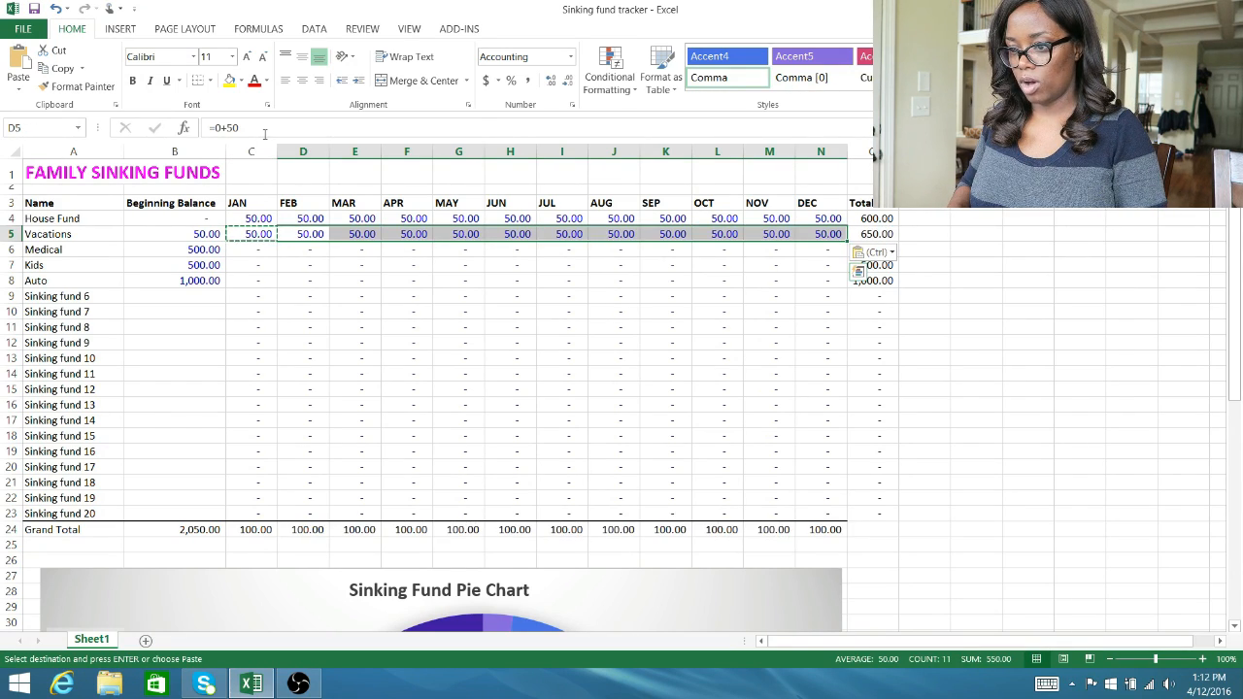
Add a withdrawal to the Vacations July formula after the 50 contribution, giving a net amount of -450 for the month.
{"action": "left_click", "coordinate": [574, 235]}
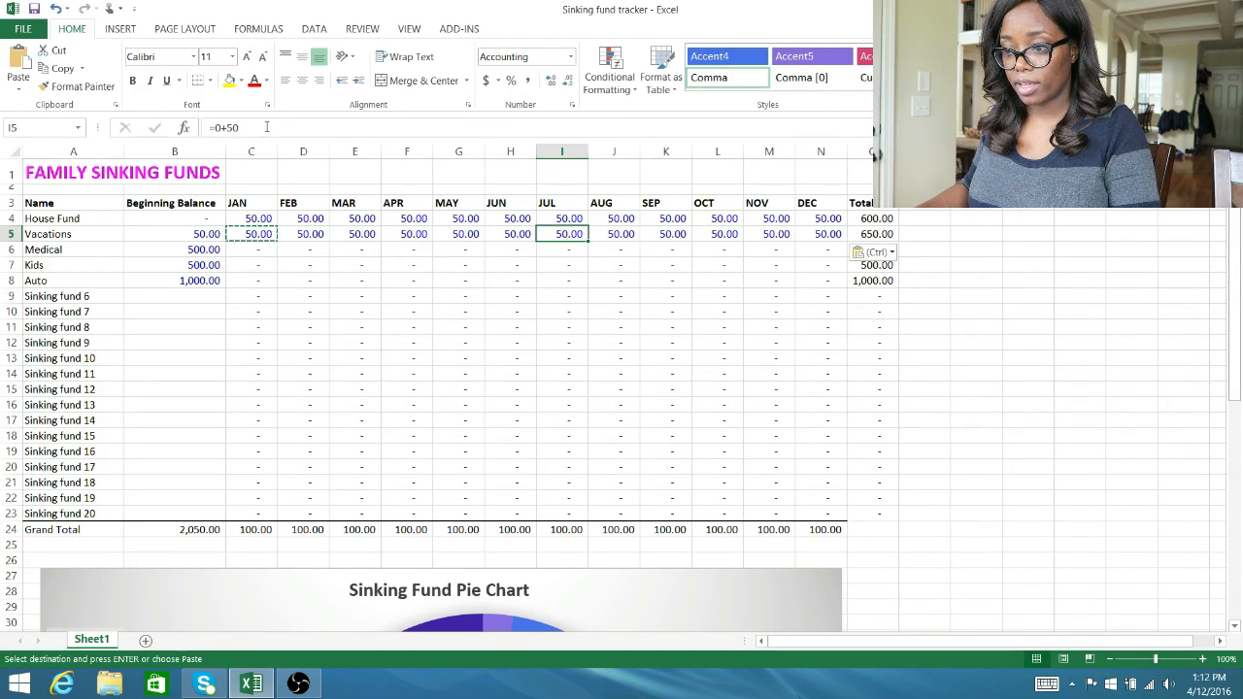
{"action": "left_click", "coordinate": [267, 127]}
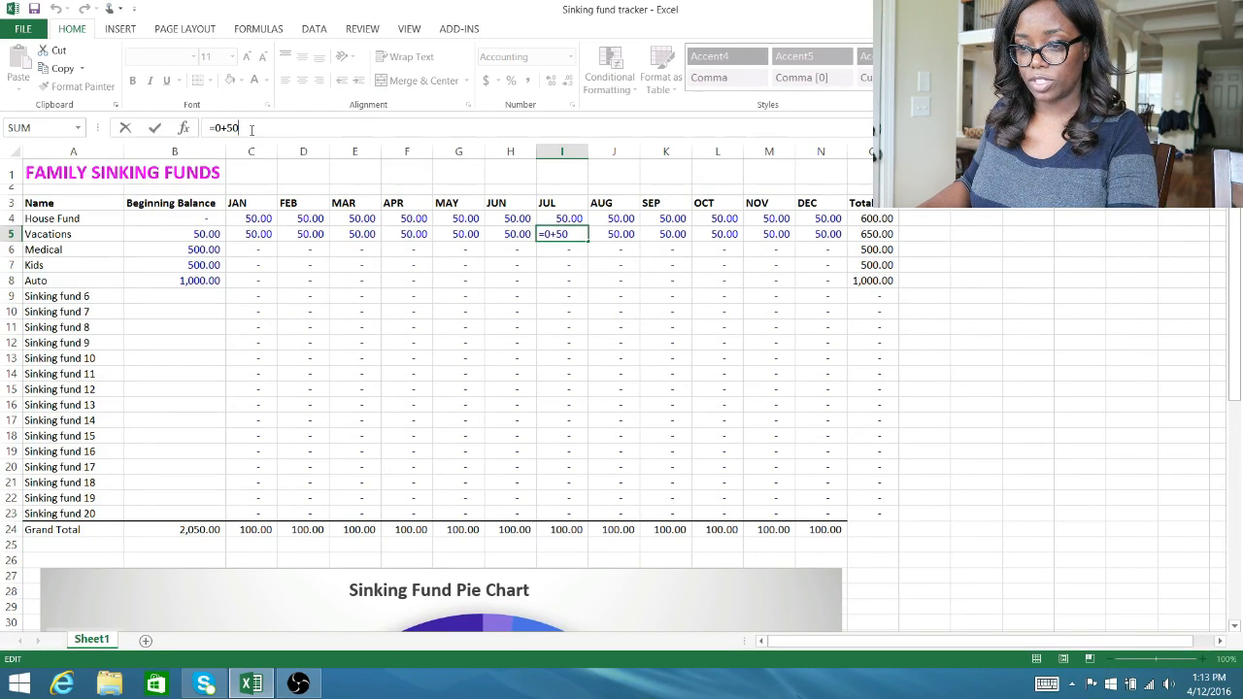
{"action": "key", "text": "Return"}
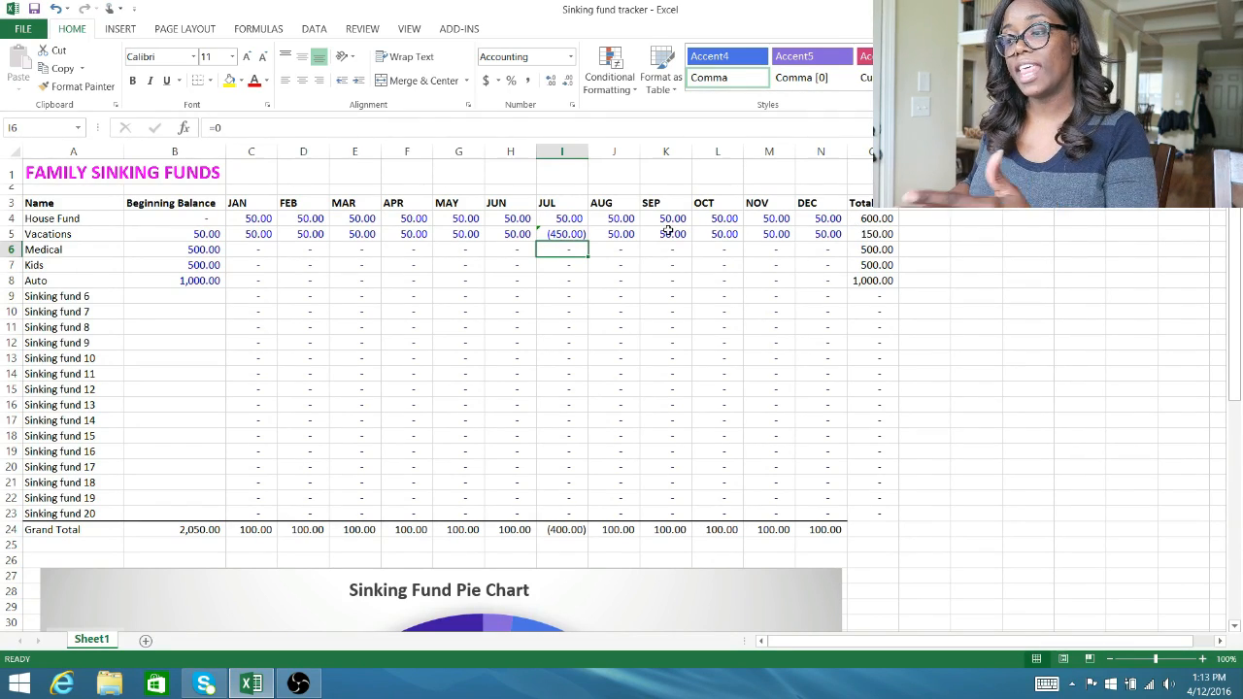
Change the title of the pie chart below the table to "Sinking Fund Graph".
{"action": "left_click", "coordinate": [259, 265]}
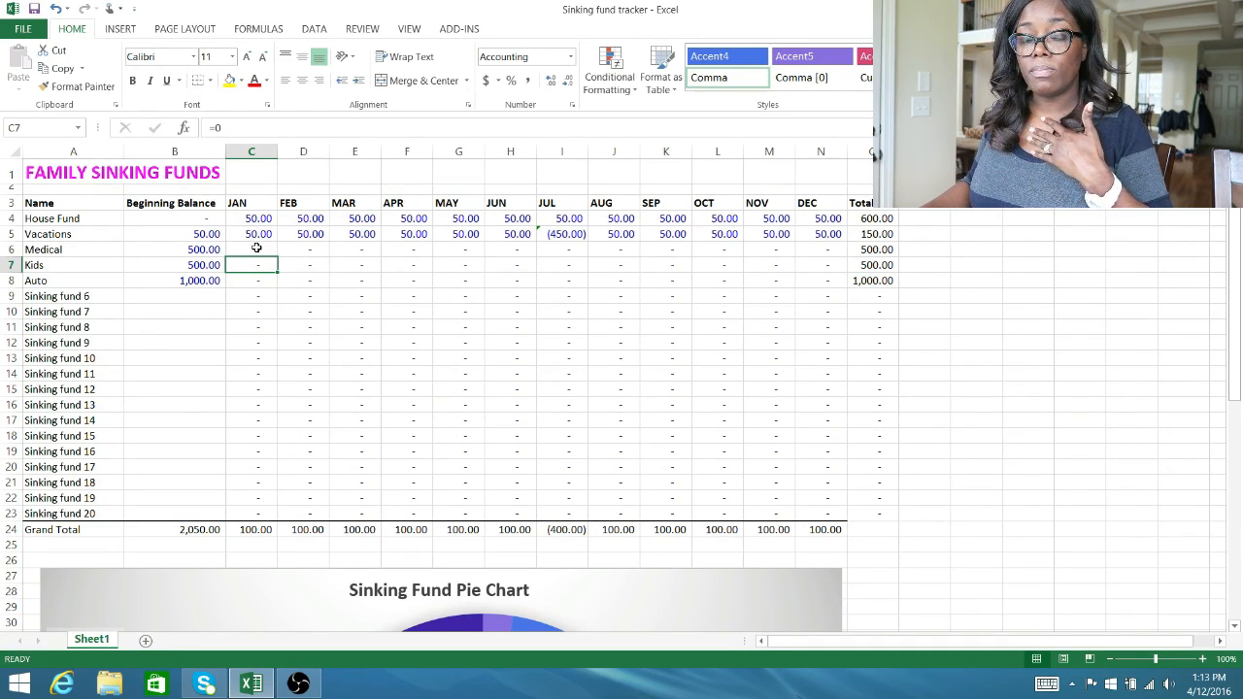
{"action": "scroll", "coordinate": [256, 249], "scroll_direction": "down", "scroll_amount": 8}
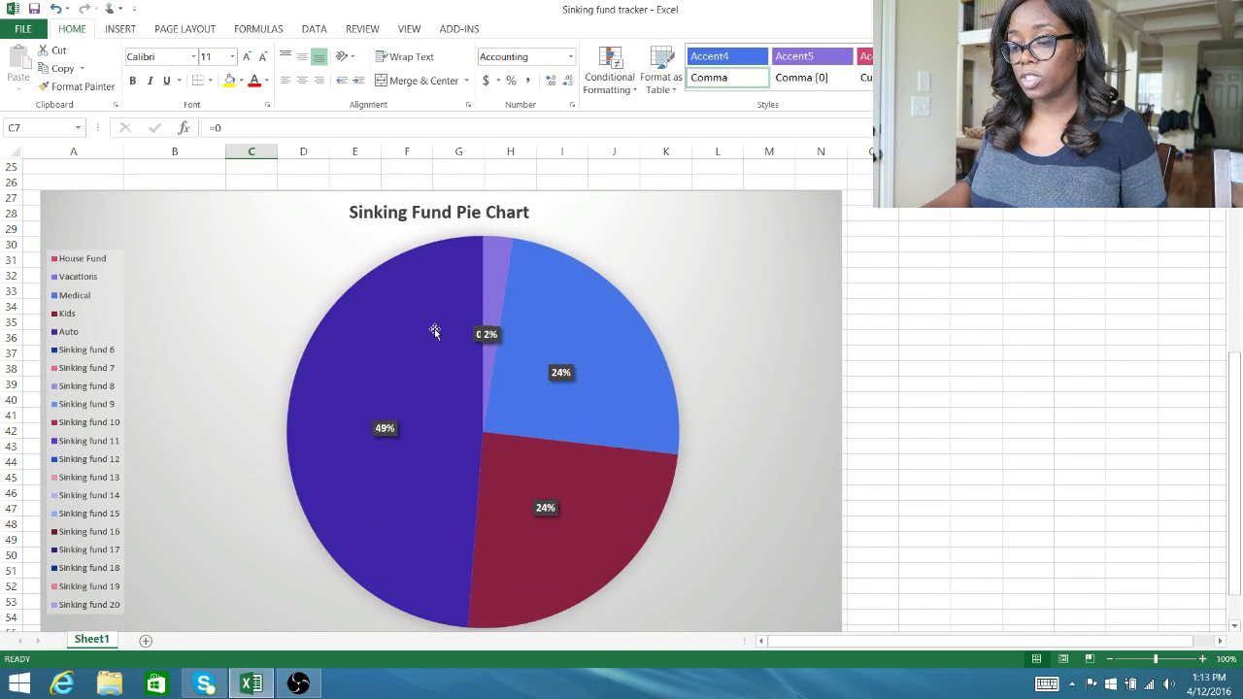
{"action": "left_click", "coordinate": [490, 334]}
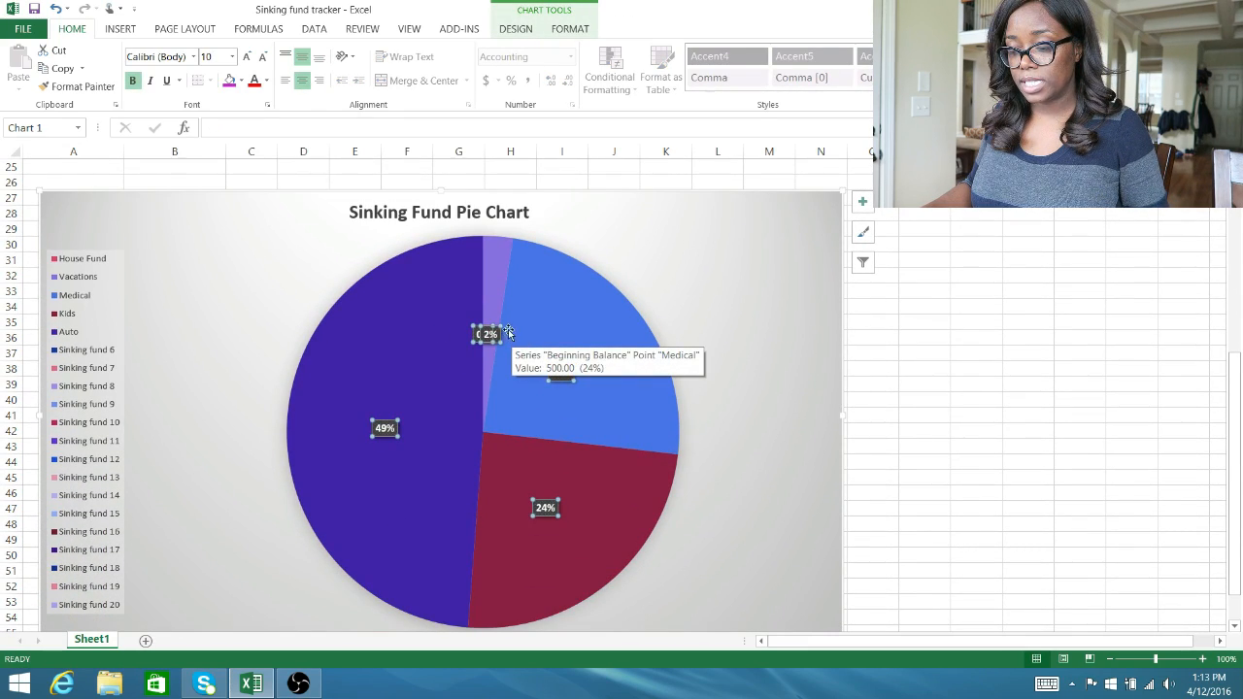
{"action": "left_click", "coordinate": [462, 212]}
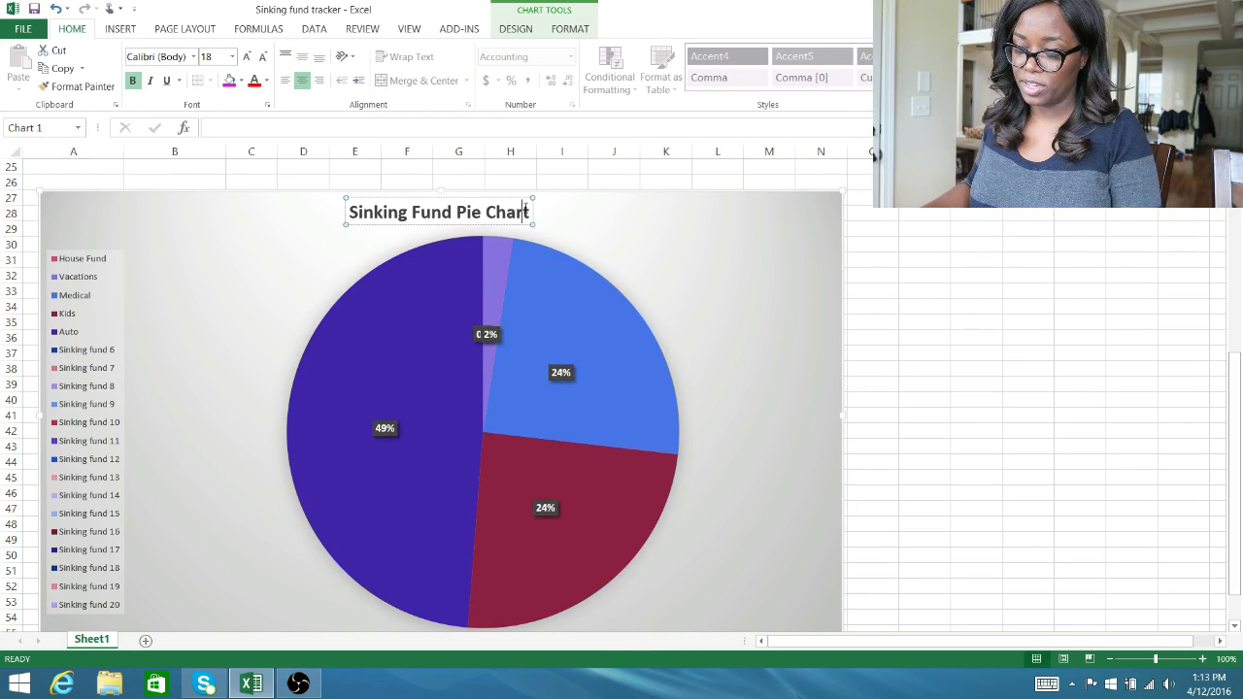
{"action": "key", "text": "BackSpace"}
{"action": "key", "text": "BackSpace"}
{"action": "key", "text": "BackSpace"}
{"action": "key", "text": "BackSpace"}
{"action": "key", "text": "BackSpace"}
{"action": "key", "text": "BackSpace"}
{"action": "key", "text": "BackSpace"}
{"action": "key", "text": "BackSpace"}
{"action": "key", "text": "BackSpace"}
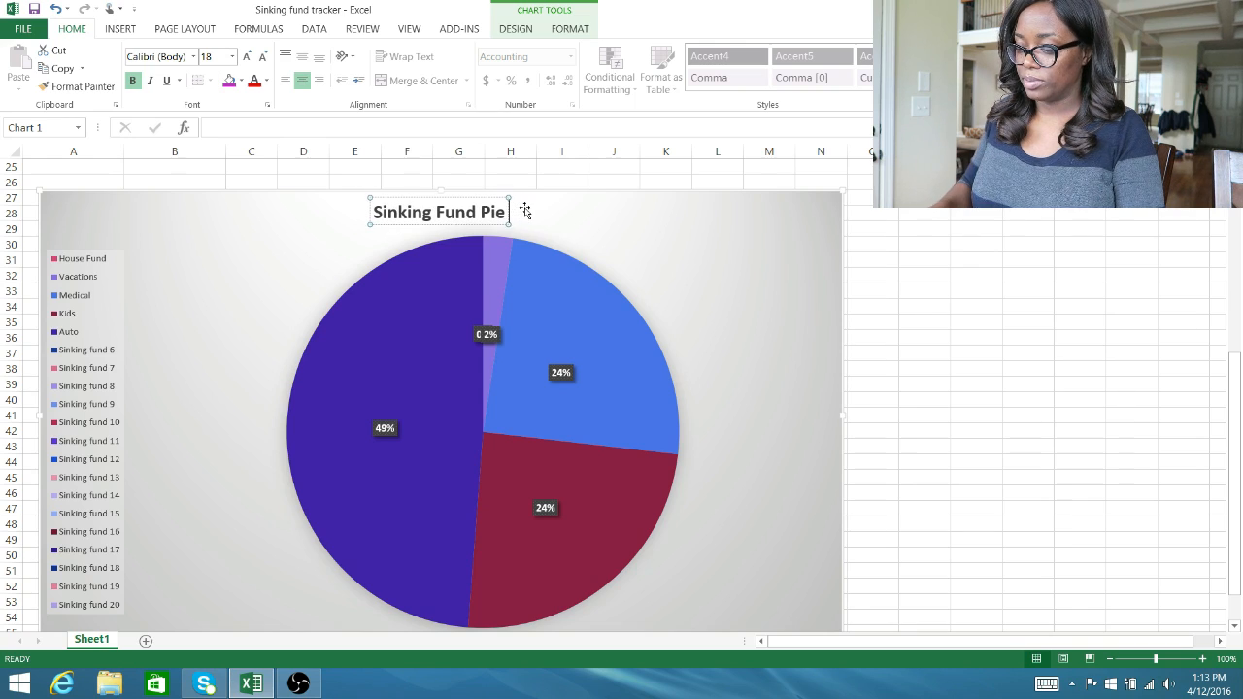
{"action": "type", "text": "Gra"}
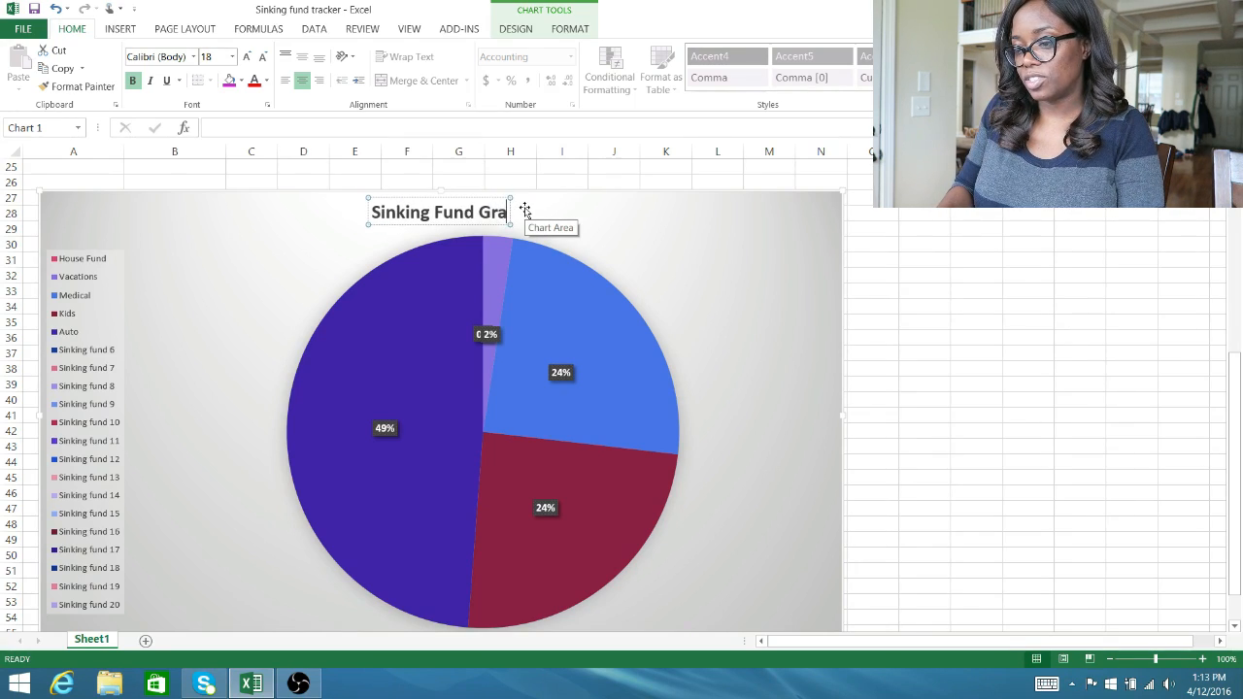
{"action": "type", "text": "sph"}
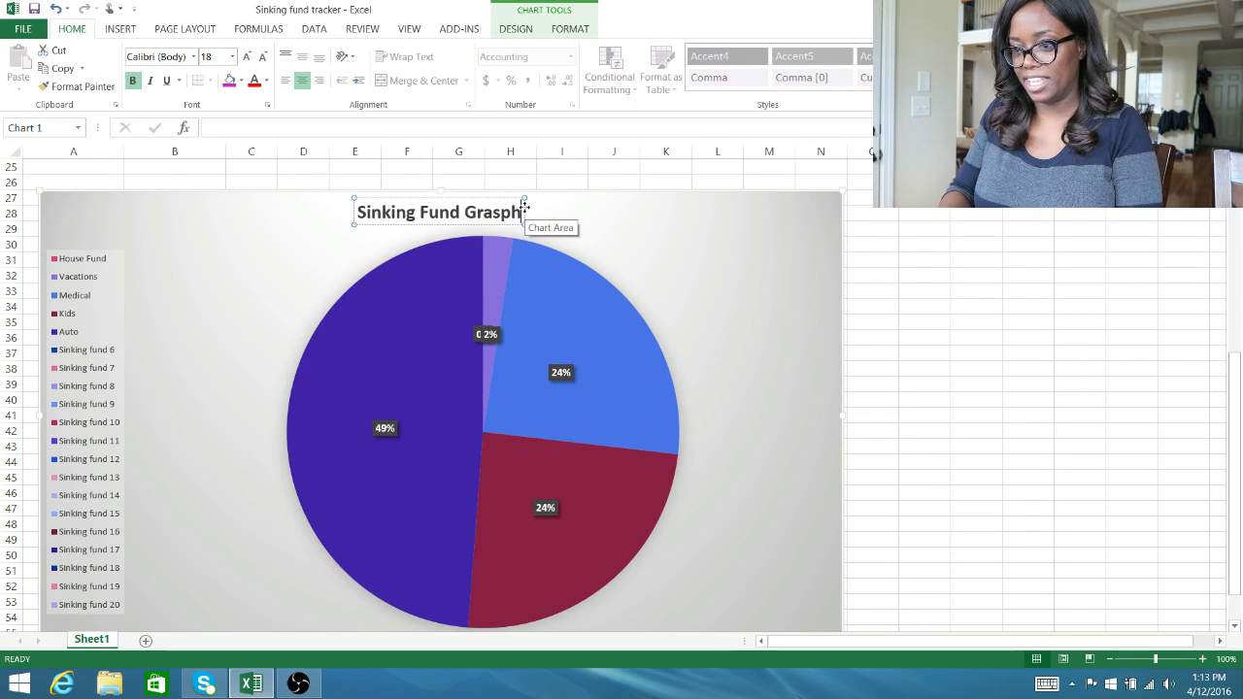
{"action": "key", "text": "BackSpace"}
{"action": "key", "text": "BackSpace"}
{"action": "key", "text": "BackSpace"}
{"action": "type", "text": "ph"}
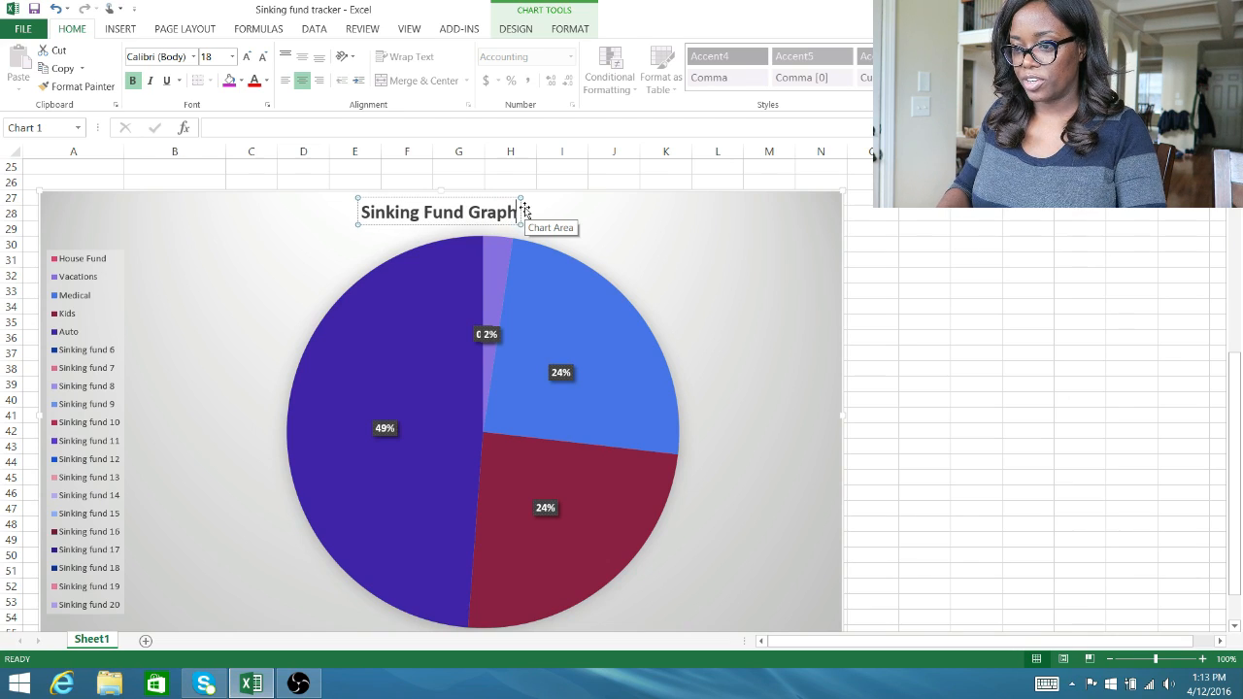
{"action": "left_click", "coordinate": [727, 312]}
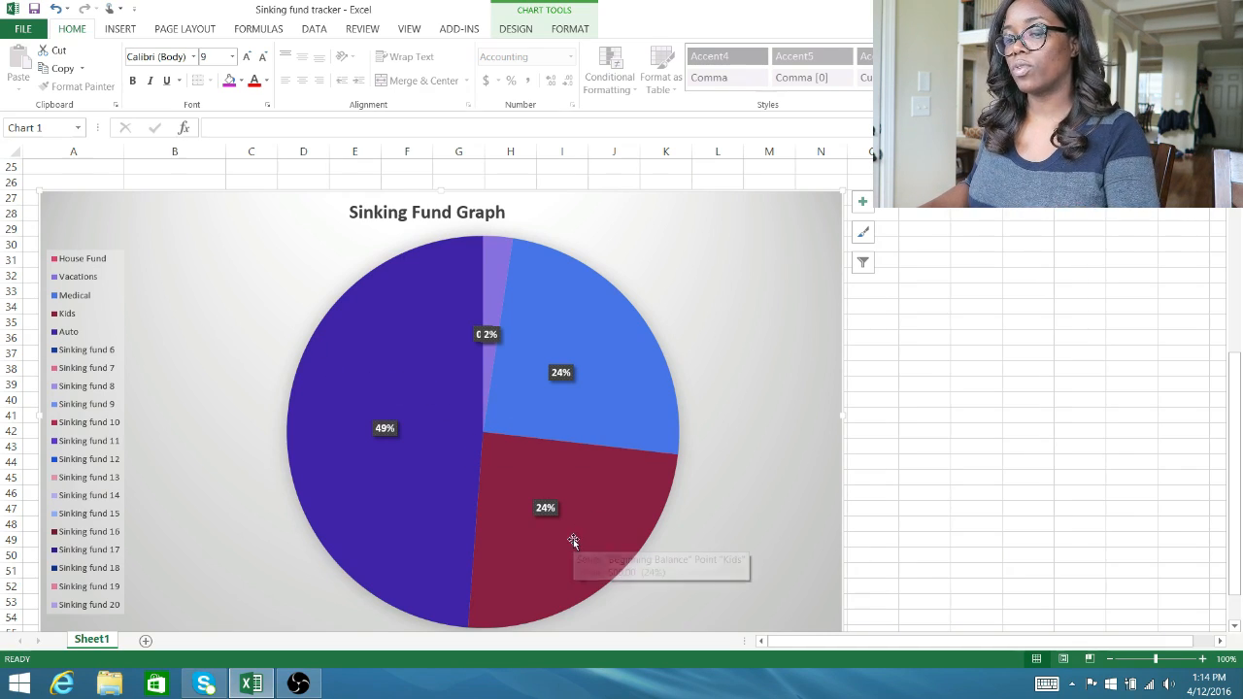
Select the pie series and inspect the Auto slice's value and share.
{"action": "left_click", "coordinate": [390, 445]}
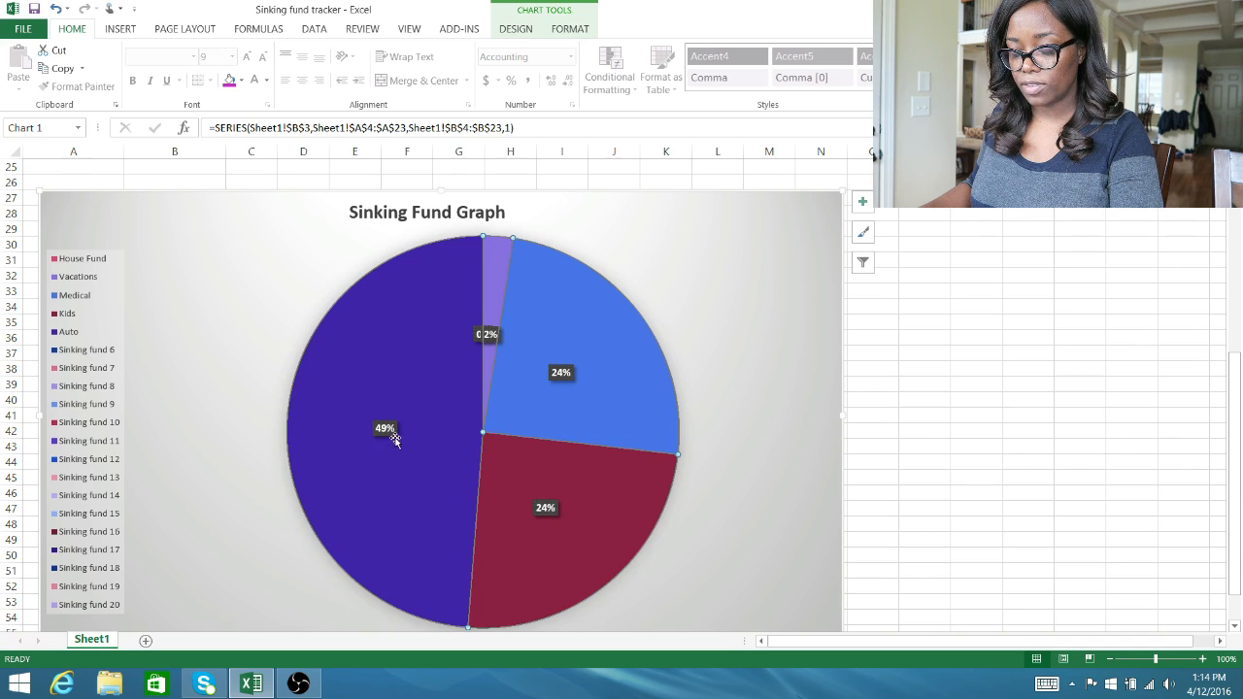
{"action": "mouse_move", "coordinate": [434, 393]}
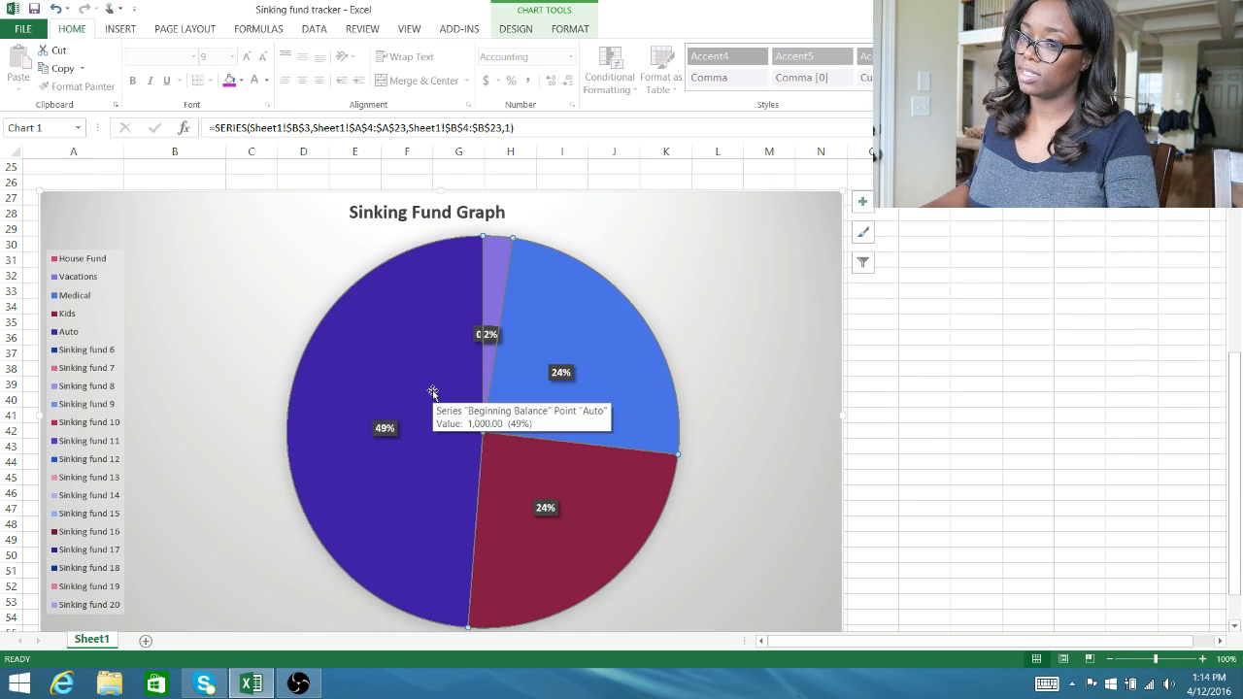
Move the Vacations slice's percentage label upward so it no longer overlaps the House Fund label in the pie chart.
{"action": "mouse_move", "coordinate": [539, 396]}
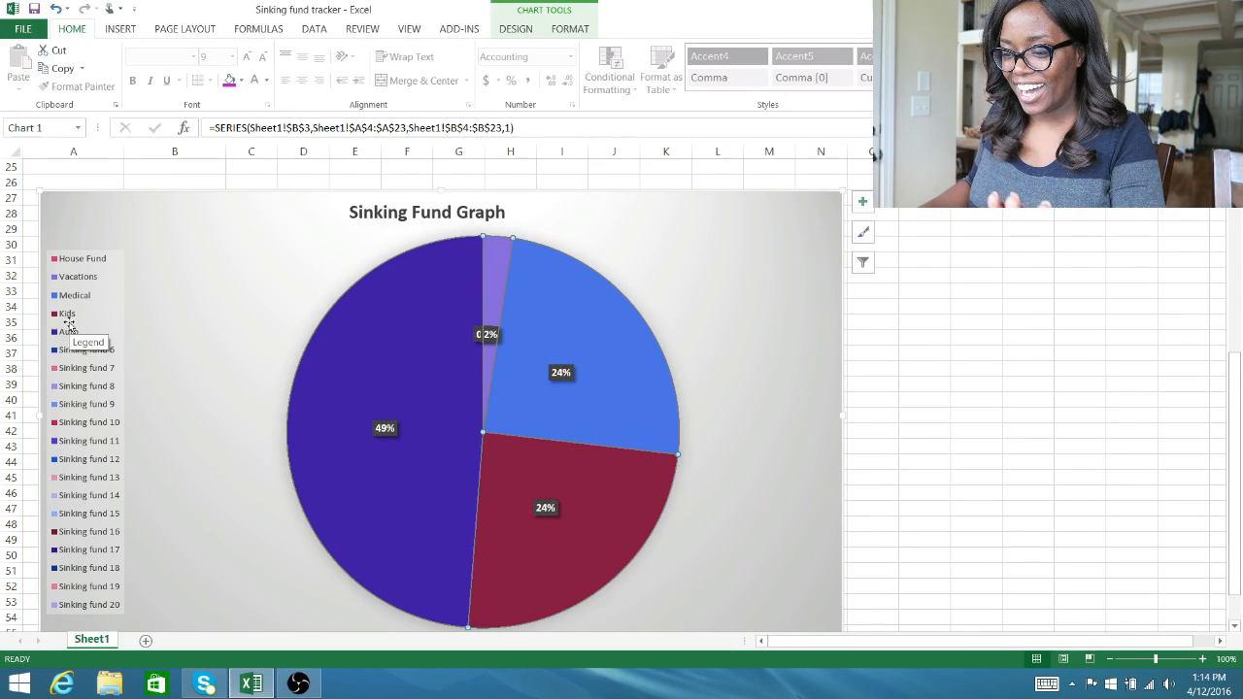
{"action": "left_click", "coordinate": [565, 527]}
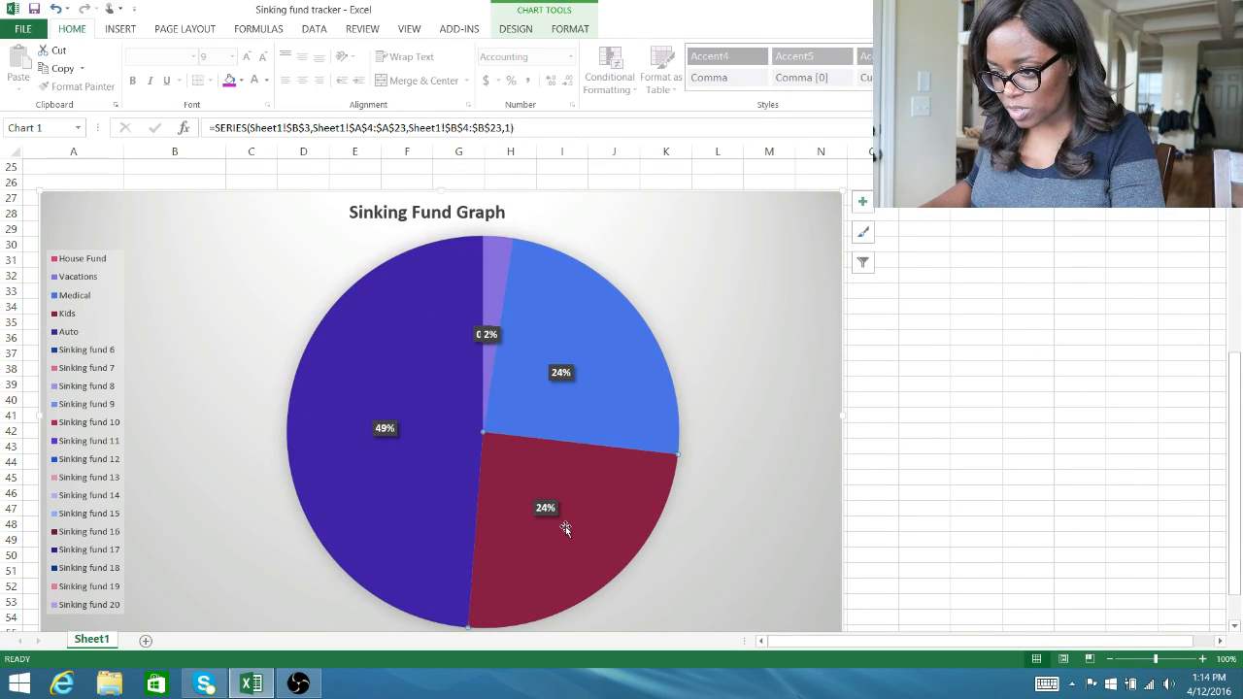
{"action": "left_click", "coordinate": [487, 260]}
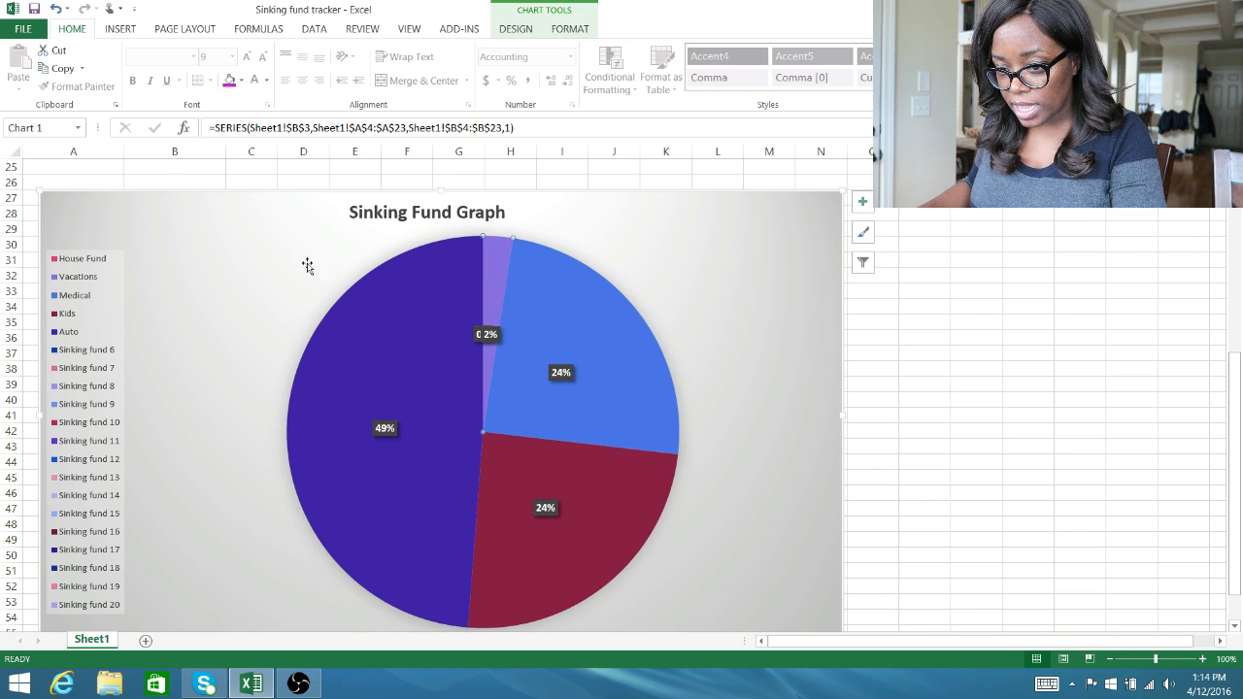
{"action": "scroll", "coordinate": [502, 324], "scroll_direction": "up", "scroll_amount": 1}
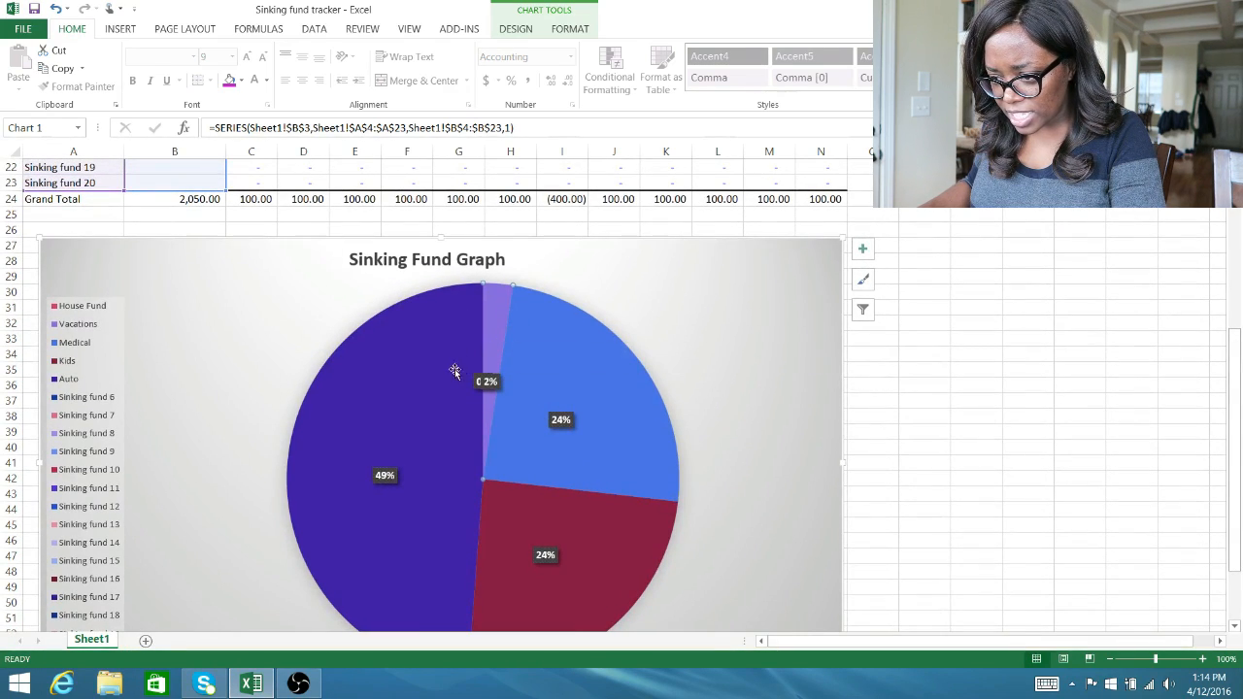
{"action": "left_click", "coordinate": [486, 382]}
{"action": "left_click", "coordinate": [486, 382]}
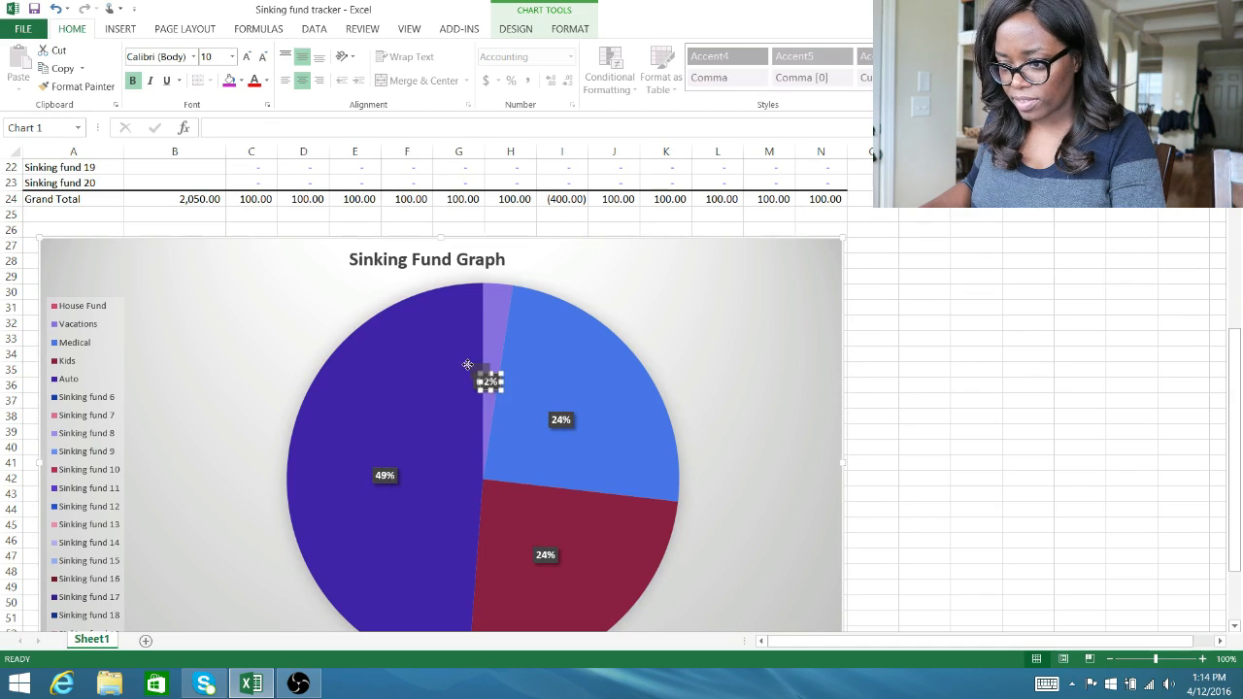
{"action": "left_click_drag", "start_coordinate": [467, 365], "coordinate": [459, 337]}
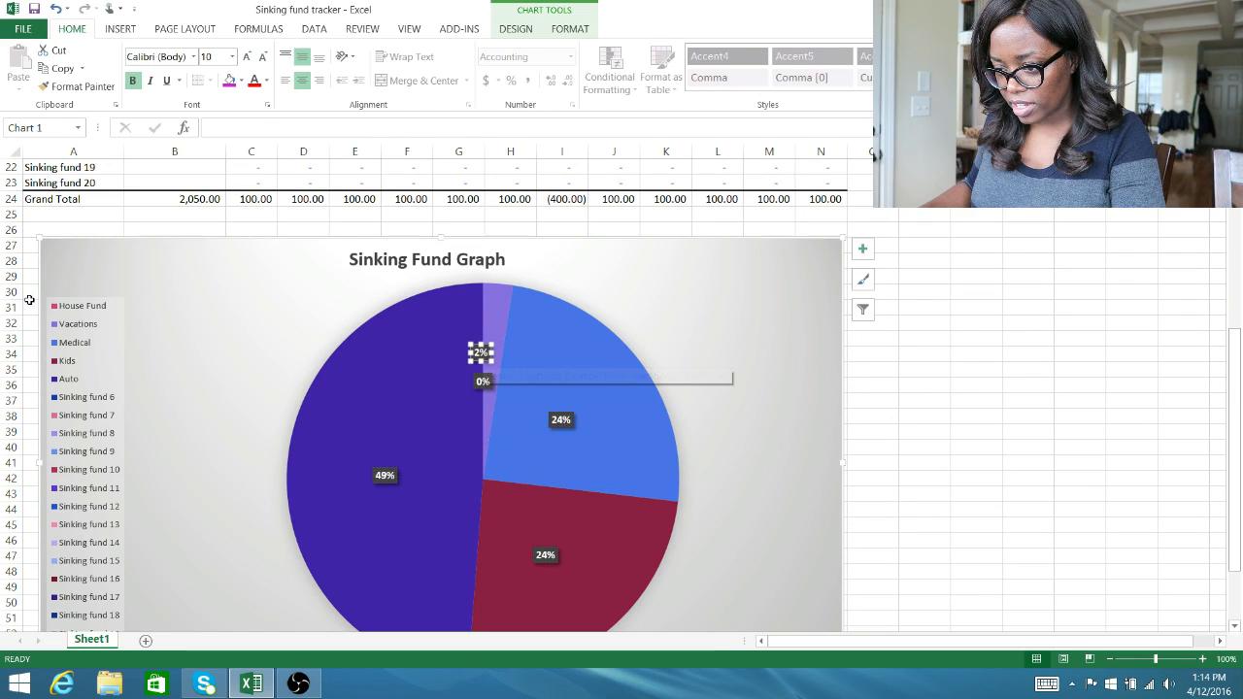
{"action": "left_click", "coordinate": [486, 382]}
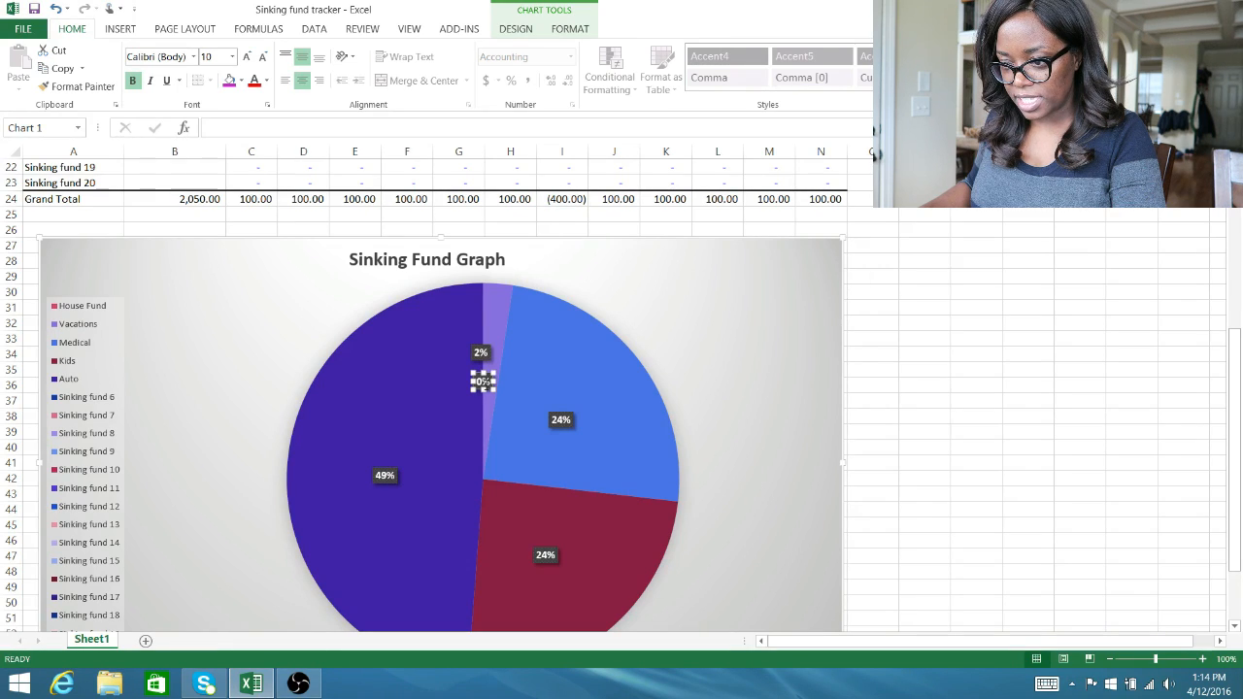
{"action": "left_click", "coordinate": [481, 321]}
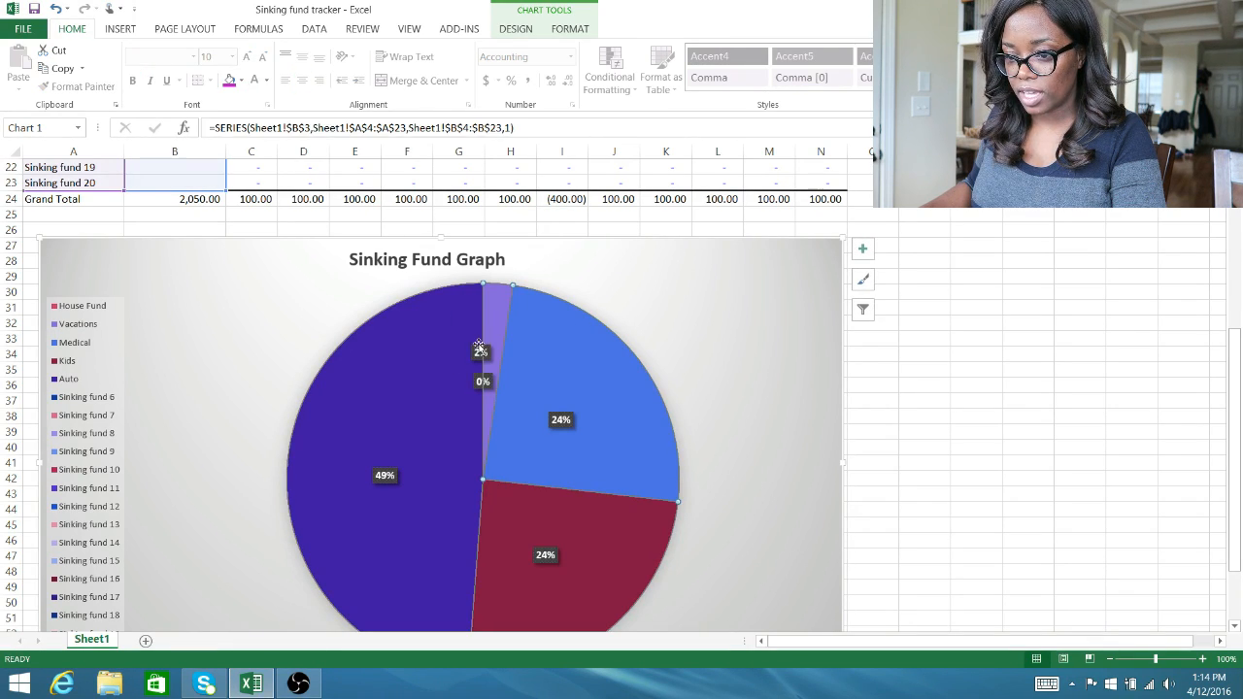
Check the House Fund's beginning balance in the table against its share in the pie chart.
{"action": "scroll", "coordinate": [557, 364], "scroll_direction": "up", "scroll_amount": 7}
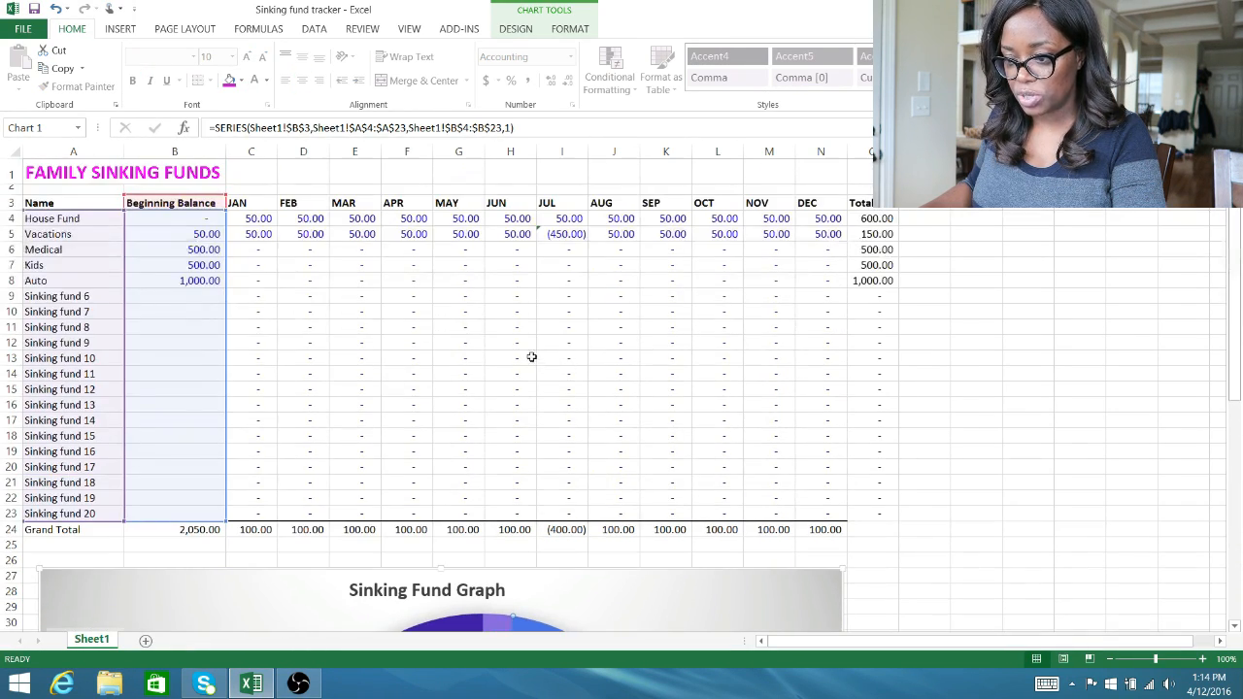
{"action": "left_click", "coordinate": [503, 314]}
{"action": "left_click", "coordinate": [233, 236]}
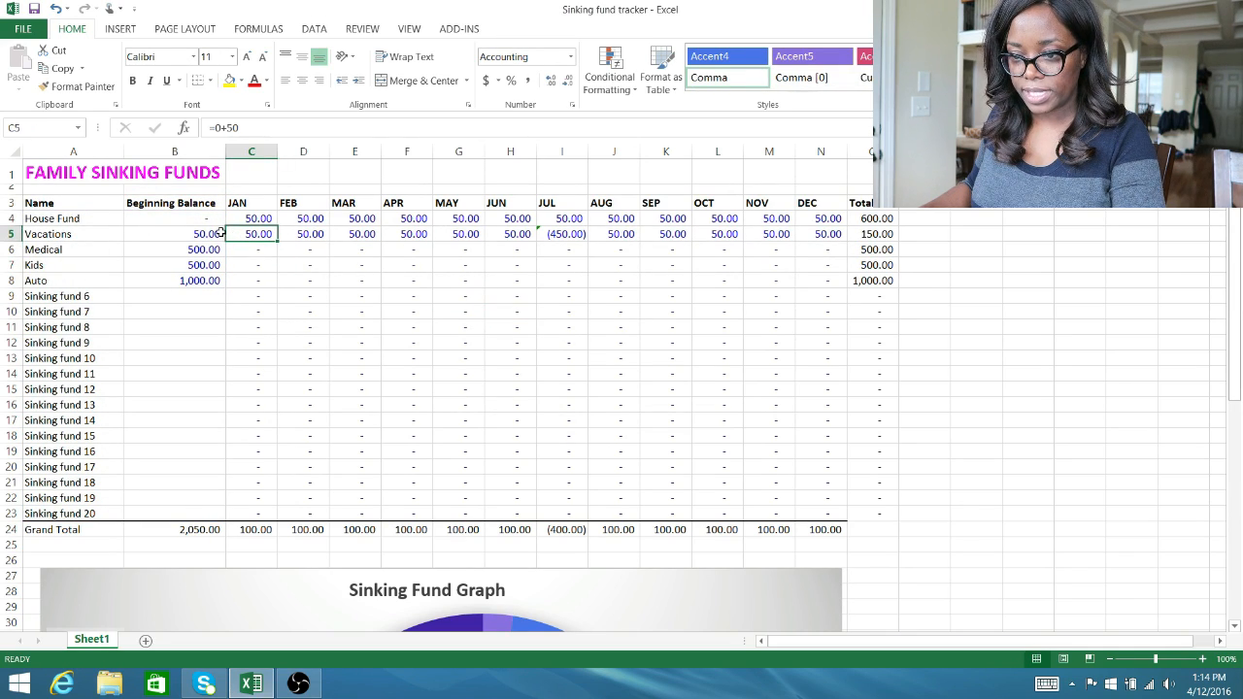
{"action": "left_click", "coordinate": [193, 220]}
{"action": "scroll", "coordinate": [413, 405], "scroll_direction": "down", "scroll_amount": 4}
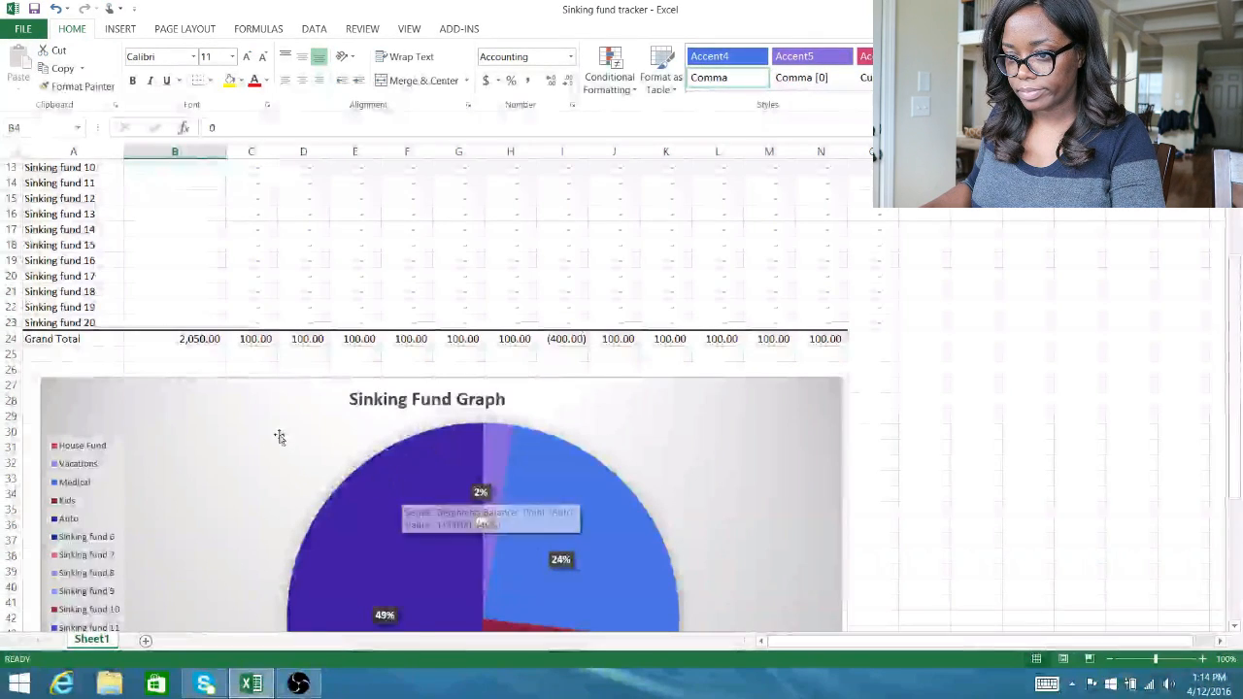
Try deleting the rows for Sinking fund 6 through Sinking fund 20 from the table, and undo the deletion.
{"action": "scroll", "coordinate": [280, 436], "scroll_direction": "up", "scroll_amount": 4}
{"action": "left_click", "coordinate": [17, 296]}
{"action": "left_click_drag", "start_coordinate": [18, 296], "coordinate": [10, 513]}
{"action": "right_click", "coordinate": [190, 324]}
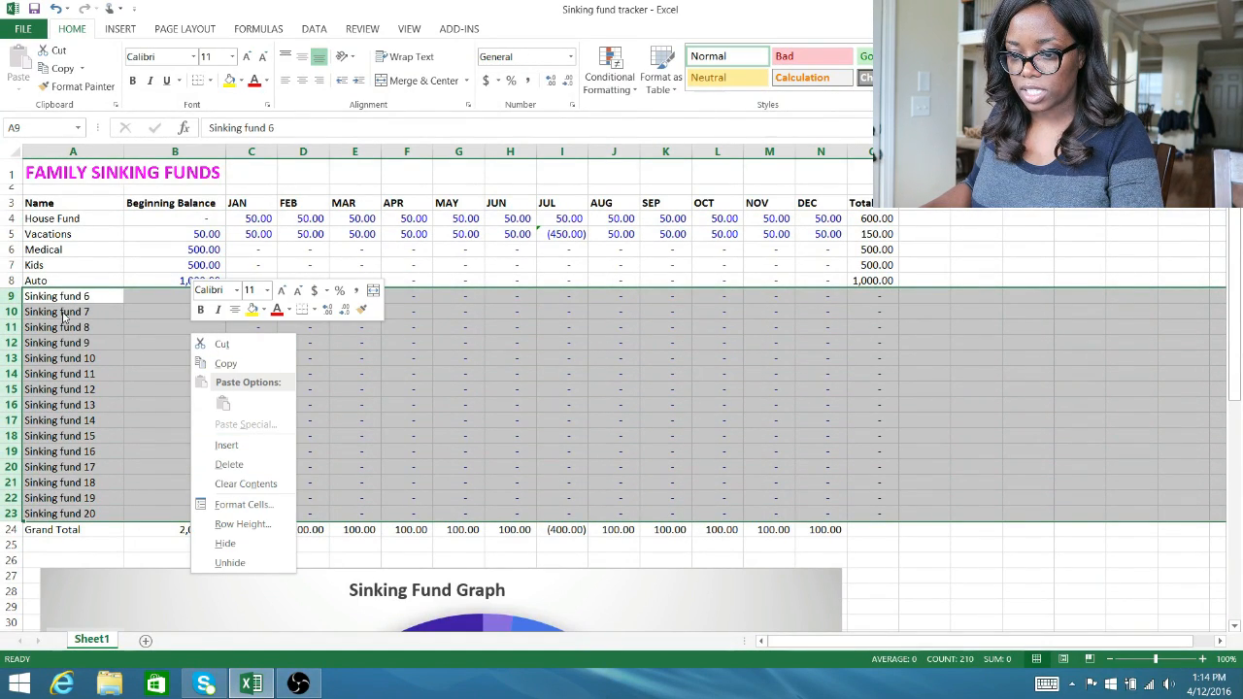
{"action": "left_click", "coordinate": [228, 464]}
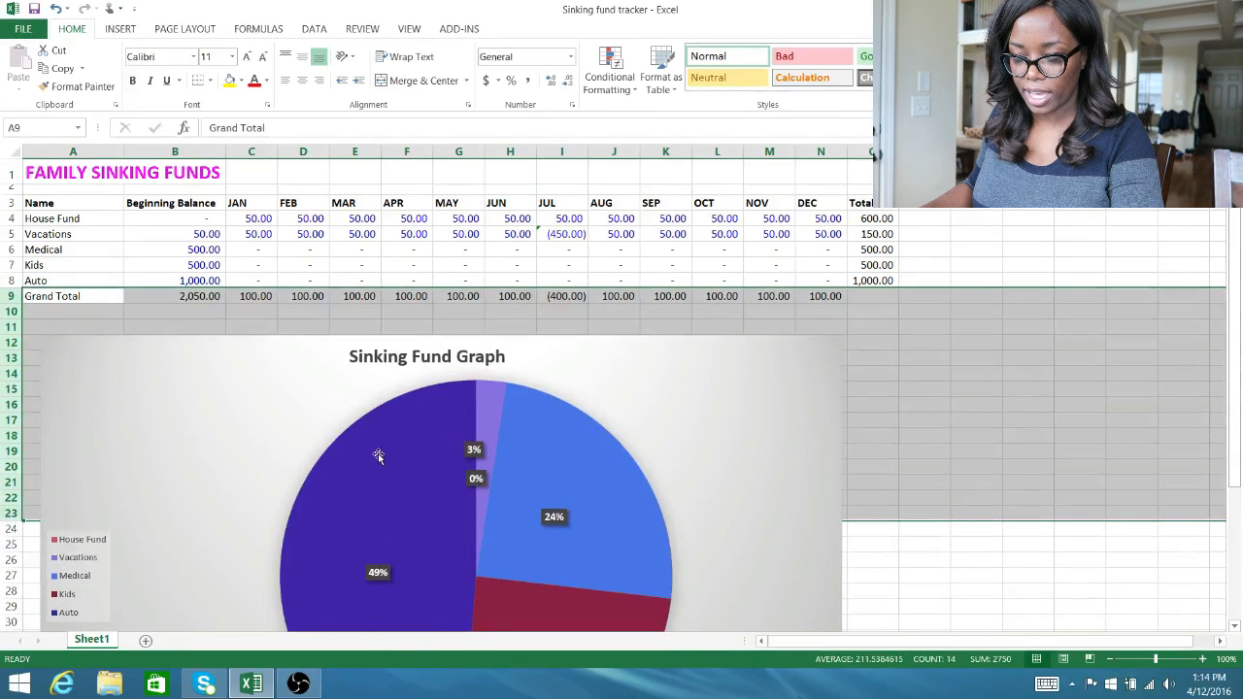
{"action": "scroll", "coordinate": [379, 457], "scroll_direction": "down", "scroll_amount": 4}
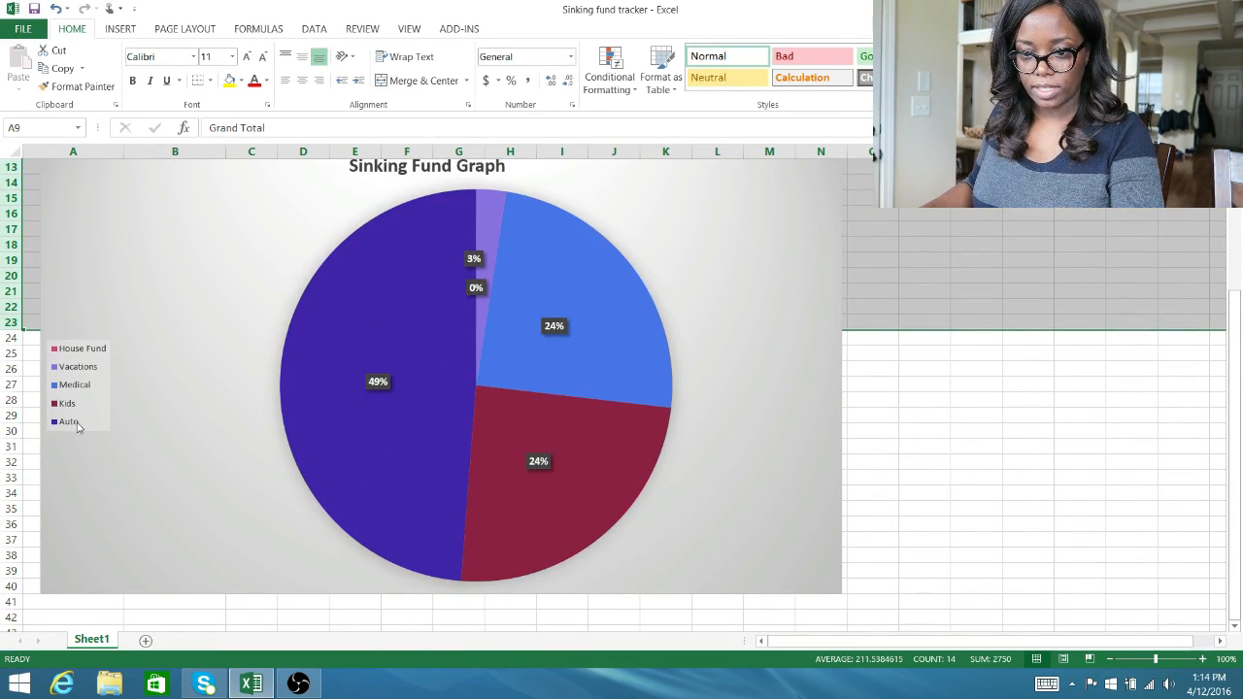
{"action": "key", "text": "ctrl+z"}
{"action": "left_click", "coordinate": [170, 344]}
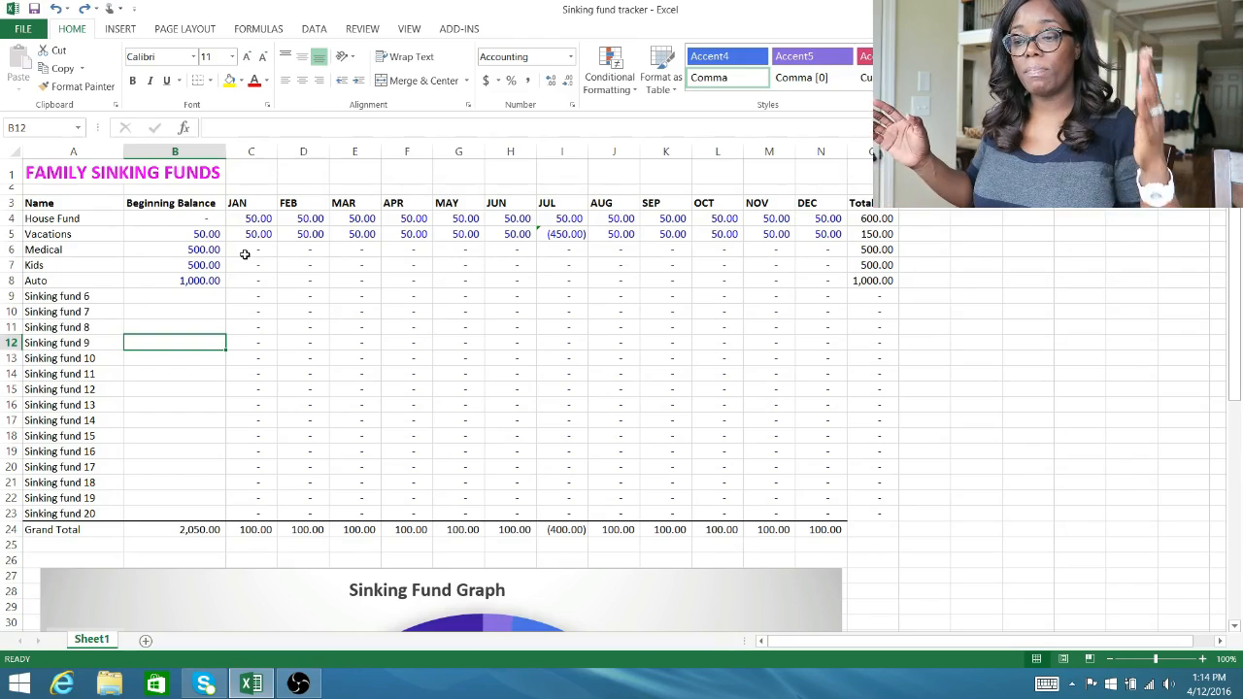
{"action": "scroll", "coordinate": [358, 284], "scroll_direction": "down", "scroll_amount": 3}
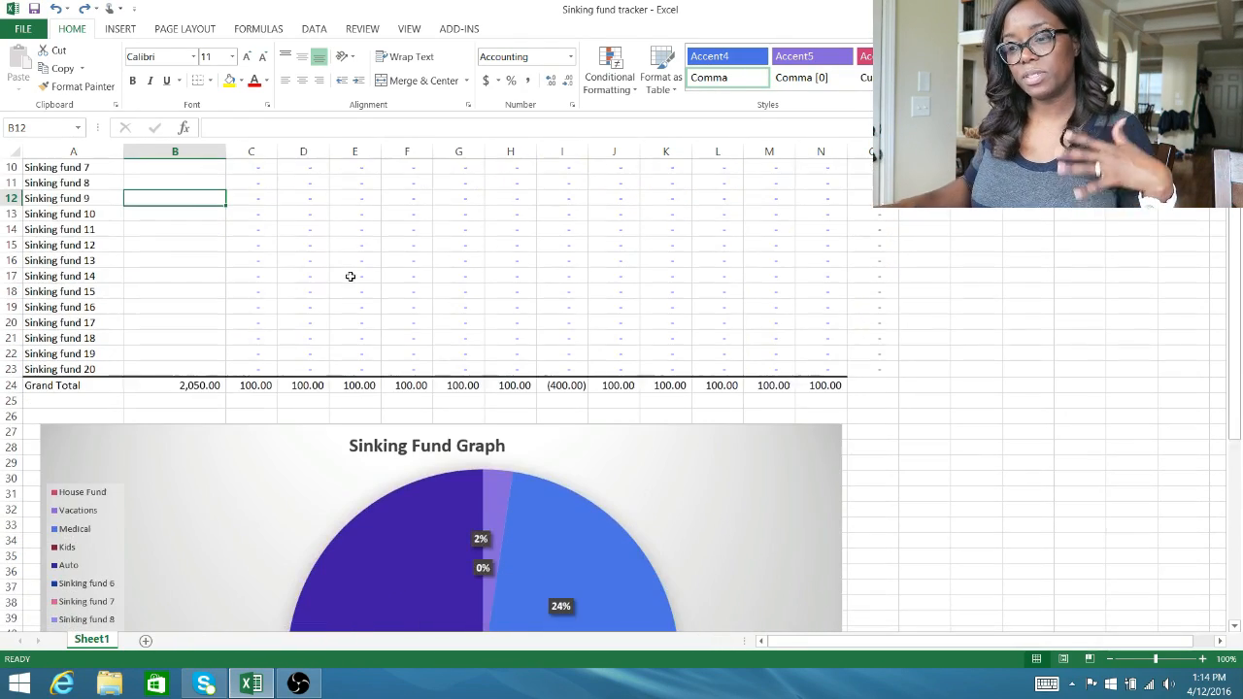
{"action": "scroll", "coordinate": [355, 266], "scroll_direction": "up", "scroll_amount": 3}
{"action": "left_click", "coordinate": [199, 280]}
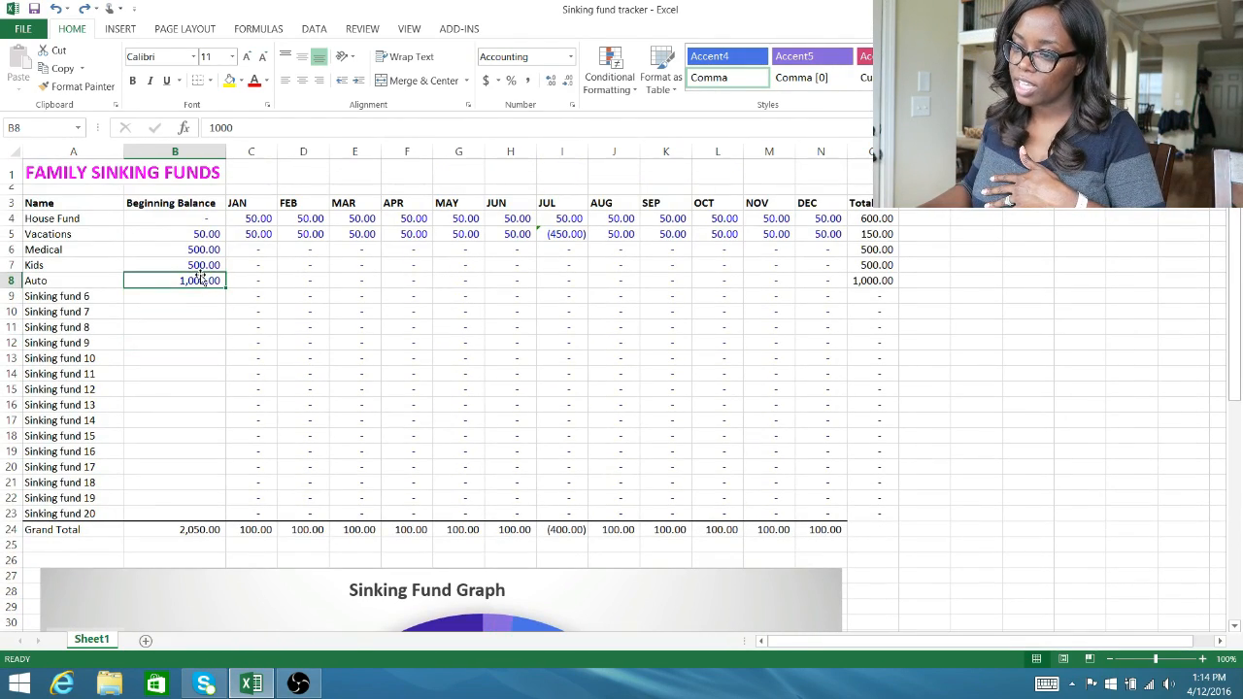
{"action": "left_click", "coordinate": [60, 218]}
{"action": "left_click_drag", "start_coordinate": [60, 219], "coordinate": [97, 471]}
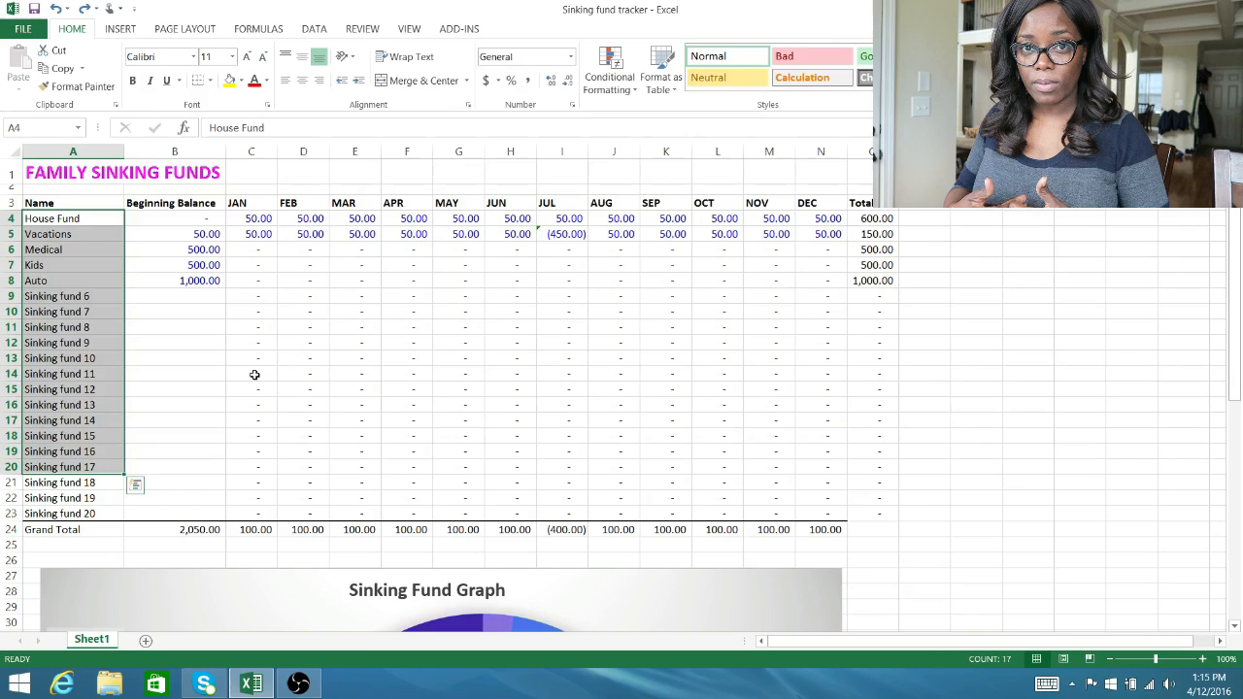
{"action": "left_click", "coordinate": [465, 249]}
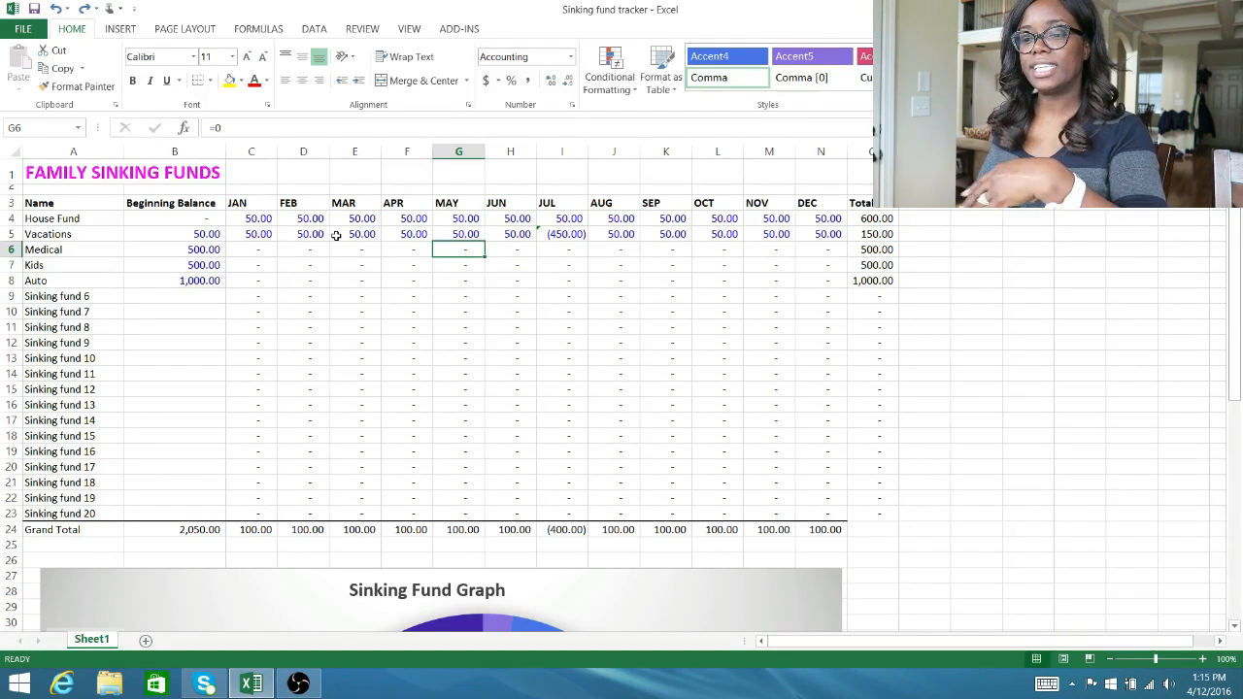
{"action": "left_click", "coordinate": [231, 282]}
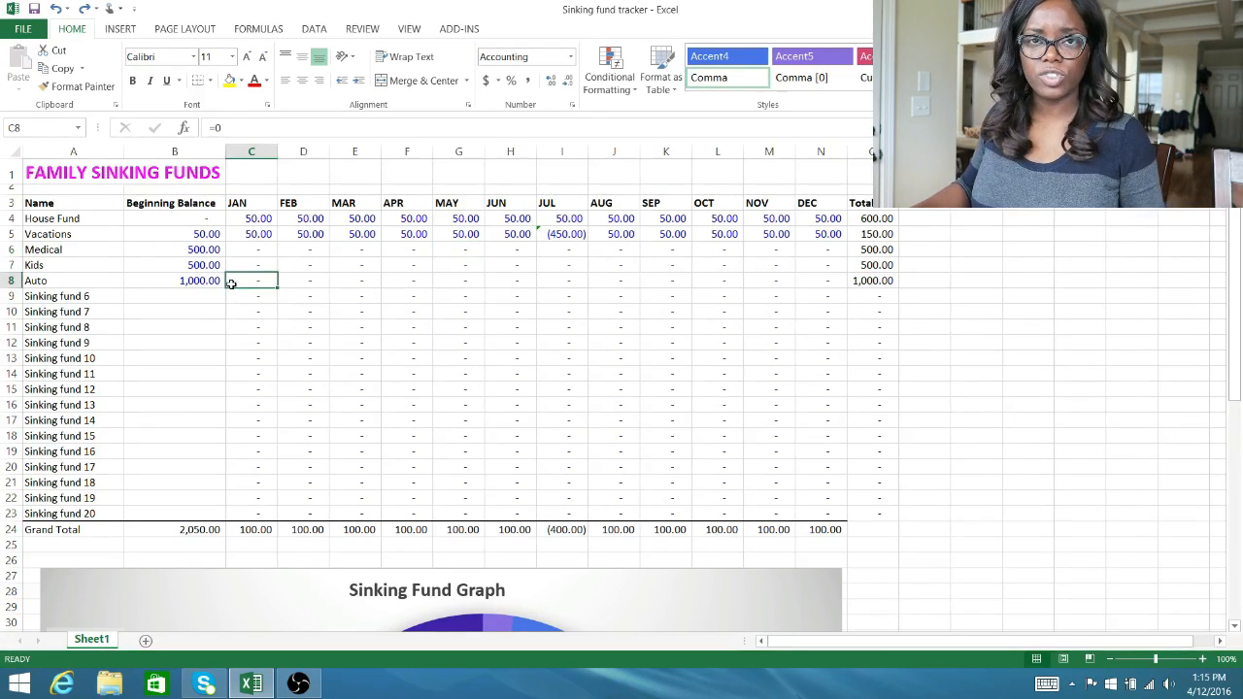
{"action": "type", "text": "+1"}
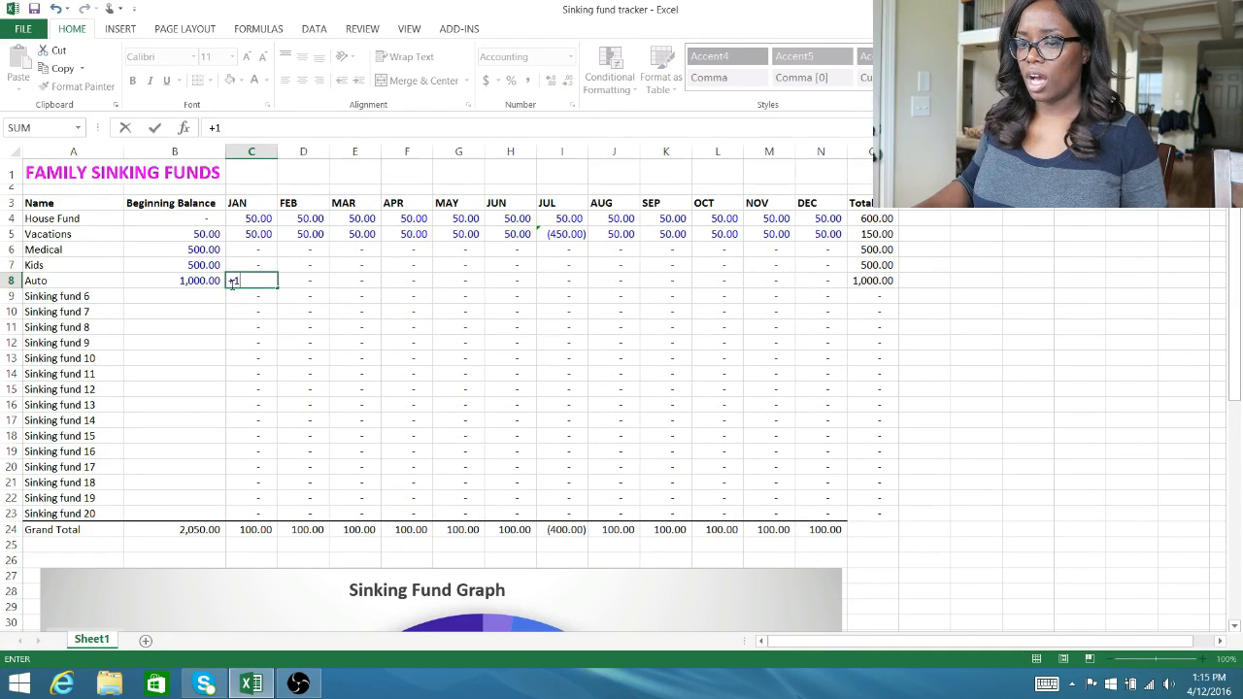
{"action": "key", "text": "Escape"}
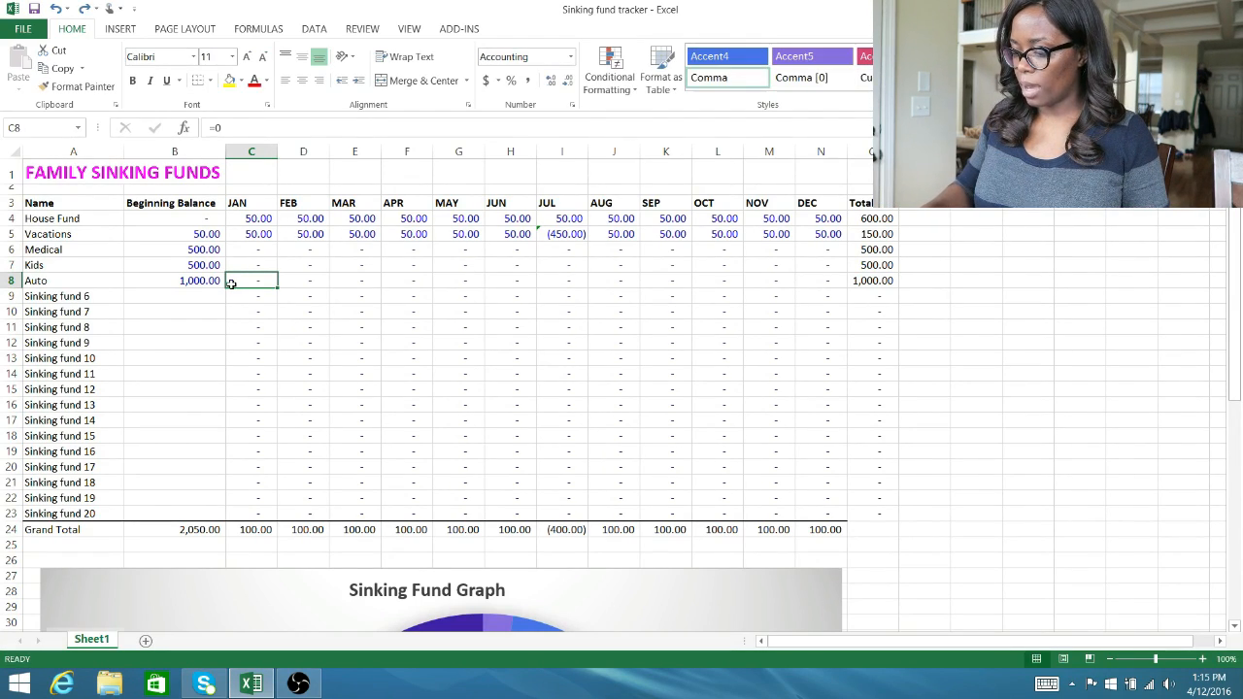
{"action": "left_click", "coordinate": [266, 309]}
Set the Auto fund's beginning balance to 1,200.
{"action": "left_click", "coordinate": [189, 281]}
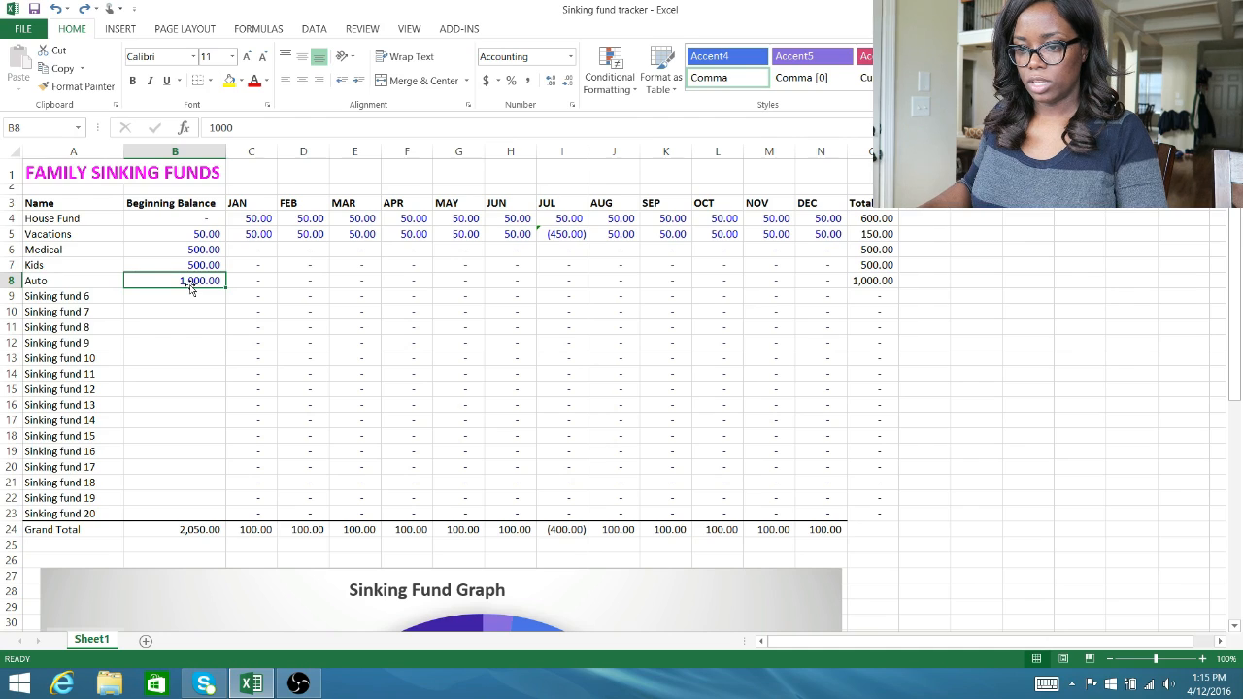
{"action": "type", "text": "1,200"}
{"action": "key", "text": "Return"}
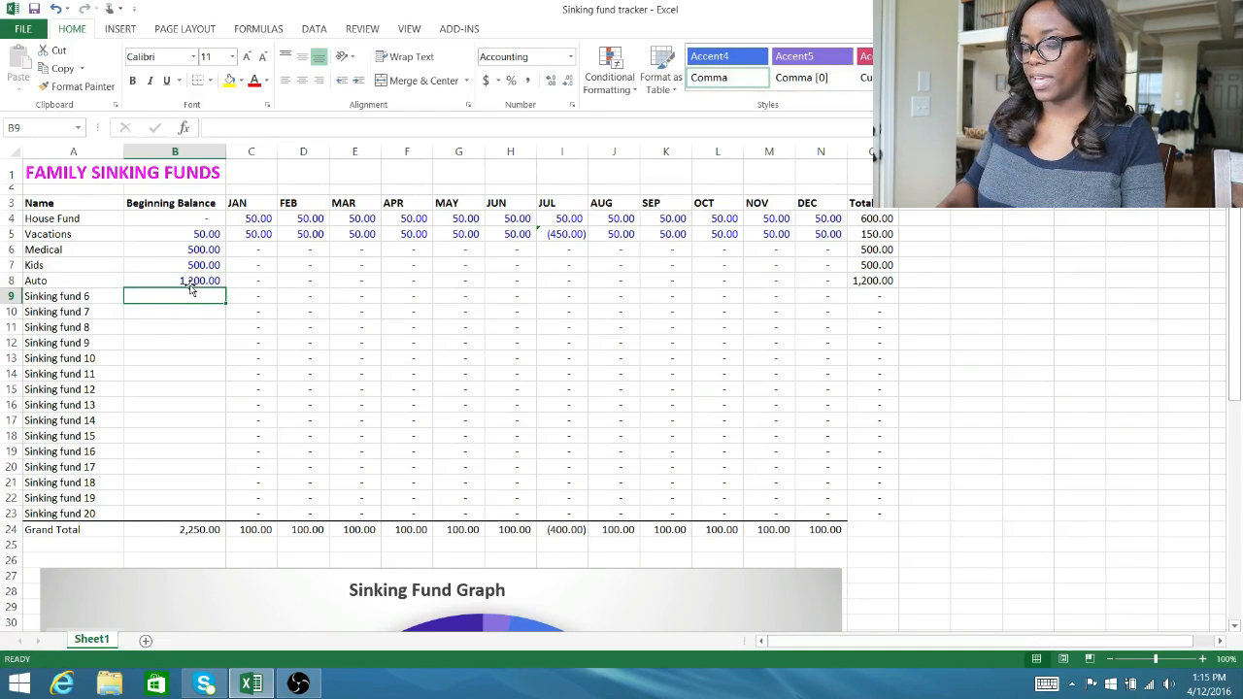
Add a 100 contribution to the Auto January formula, making it =0+100.
{"action": "left_click", "coordinate": [192, 282]}
{"action": "key", "text": "Right"}
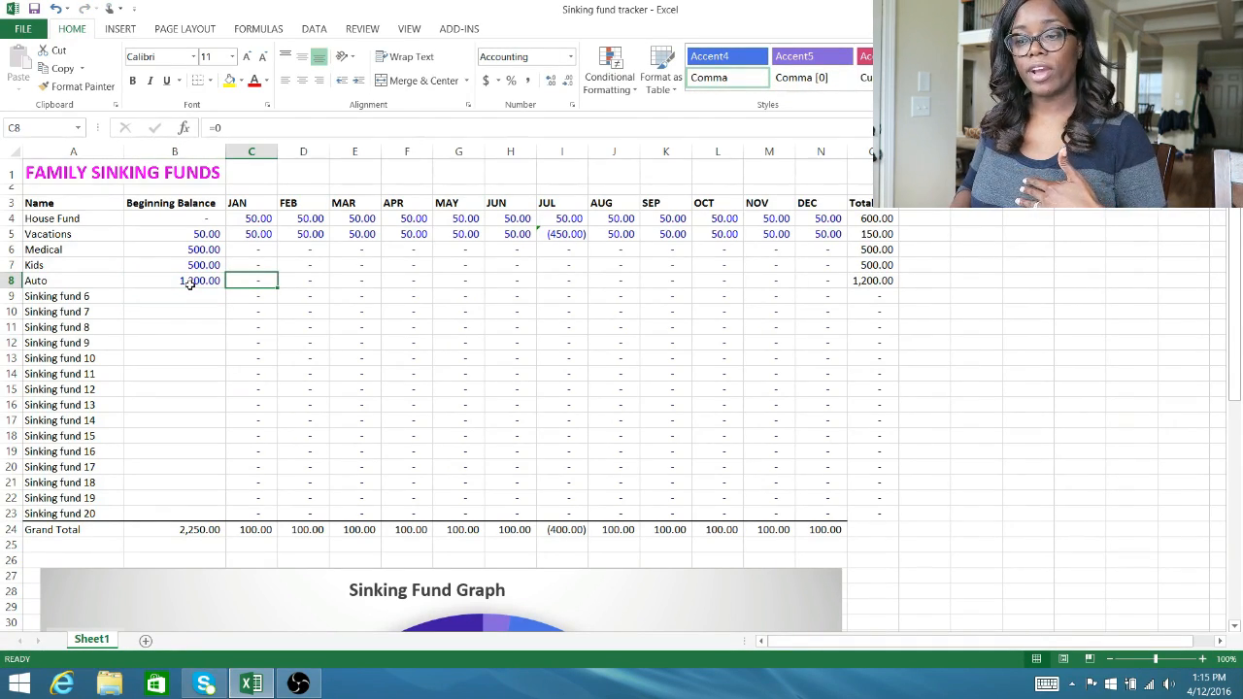
{"action": "left_click", "coordinate": [256, 129]}
{"action": "type", "text": "+10"}
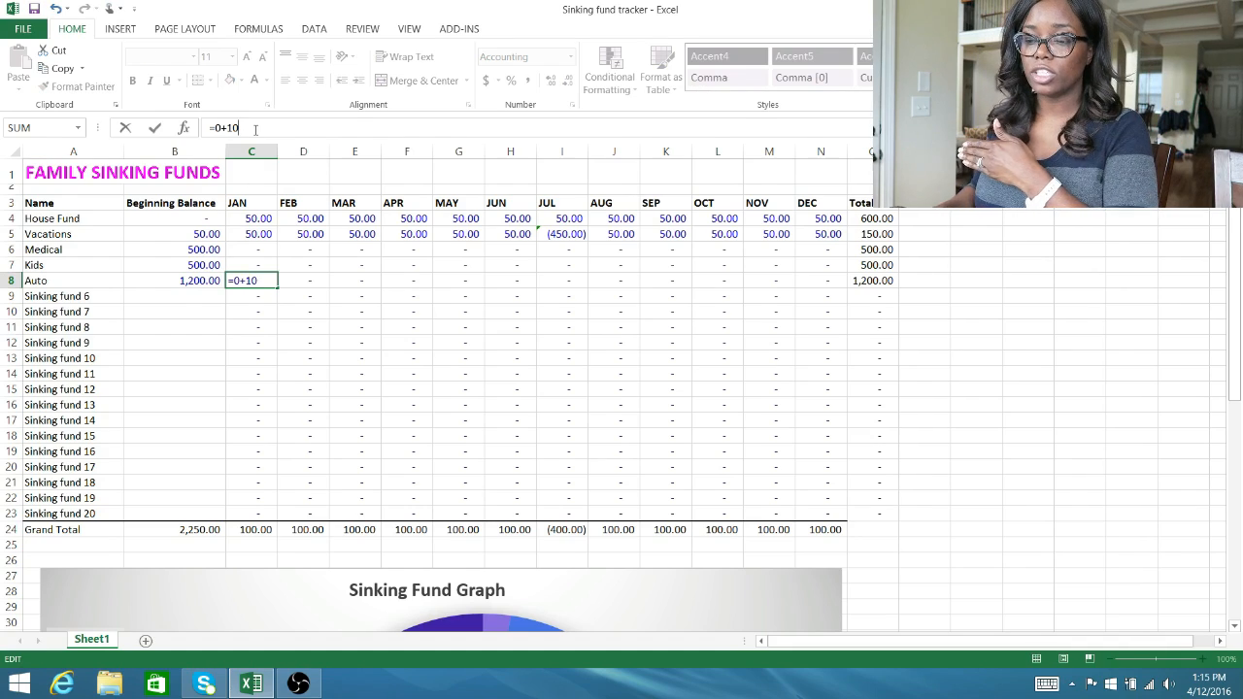
{"action": "type", "text": "0"}
{"action": "key", "text": "Return"}
Copy the Auto January contribution to its February through December cells.
{"action": "key", "text": "Up"}
{"action": "key", "text": "ctrl+c"}
{"action": "key", "text": "Right"}
{"action": "key", "text": "shift+Right"}
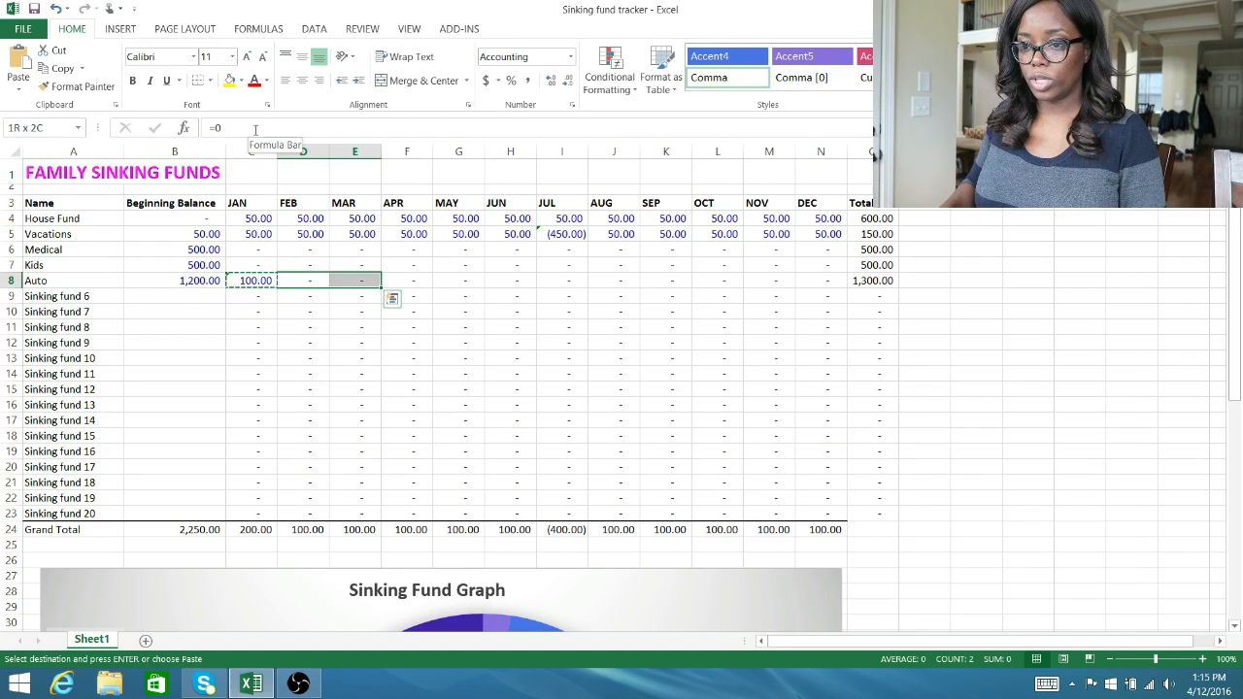
{"action": "key", "text": "shift+Right"}
{"action": "key", "text": "shift+Right"}
{"action": "key", "text": "shift+Right"}
{"action": "key", "text": "shift+Right"}
{"action": "key", "text": "shift+Right"}
{"action": "key", "text": "shift+Right"}
{"action": "key", "text": "shift+Right"}
{"action": "key", "text": "shift+Right"}
{"action": "key", "text": "shift+Right"}
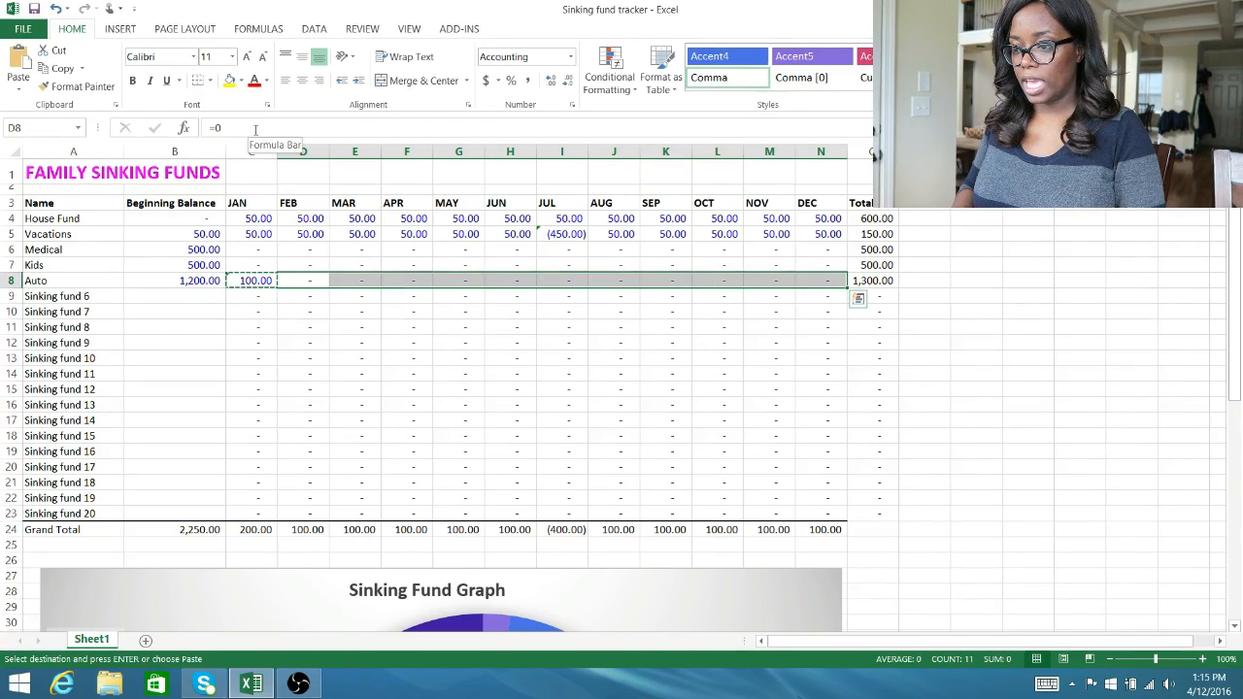
{"action": "key", "text": "ctrl+v"}
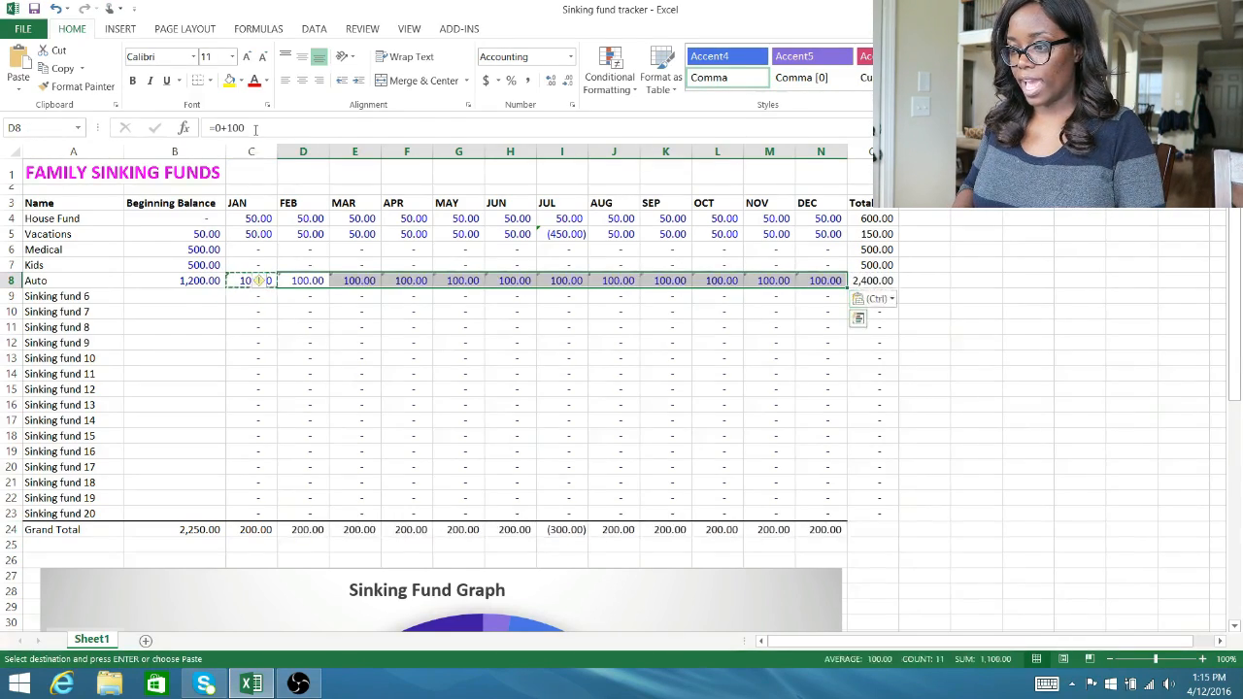
Try subtracting a 500 withdrawal in the Auto October formula as =0+100-500, and undo the change.
{"action": "left_click", "coordinate": [713, 281]}
{"action": "double_click", "coordinate": [716, 280]}
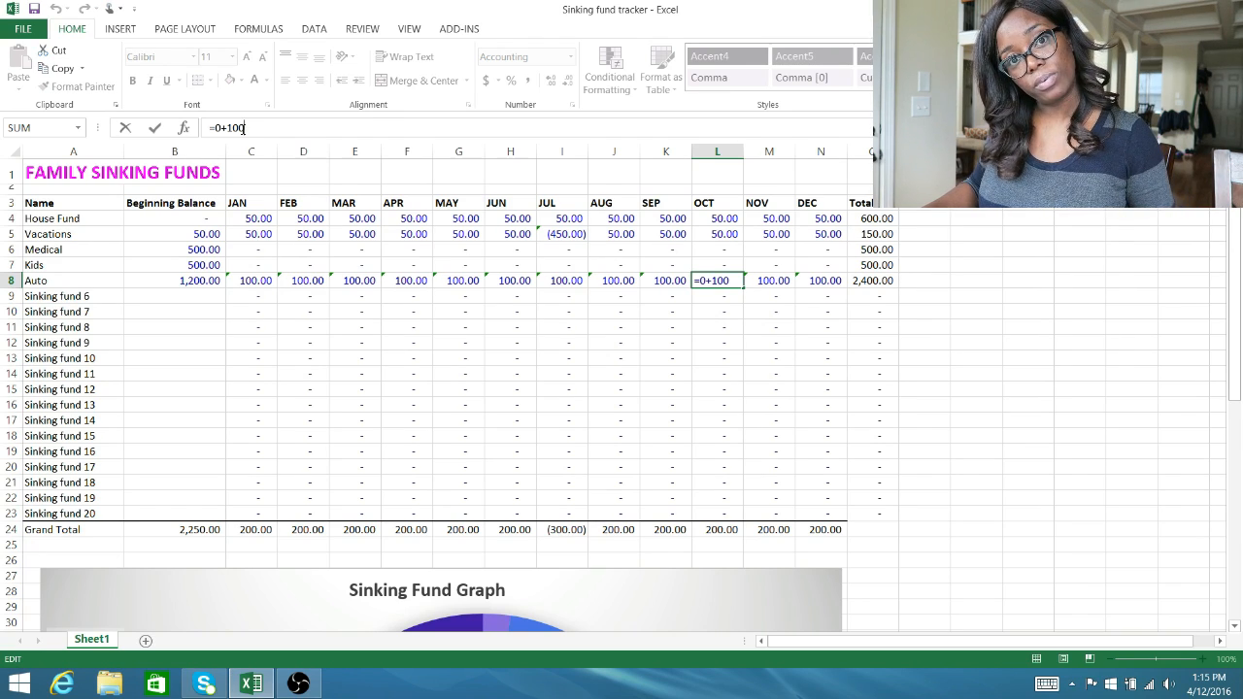
{"action": "type", "text": "-500"}
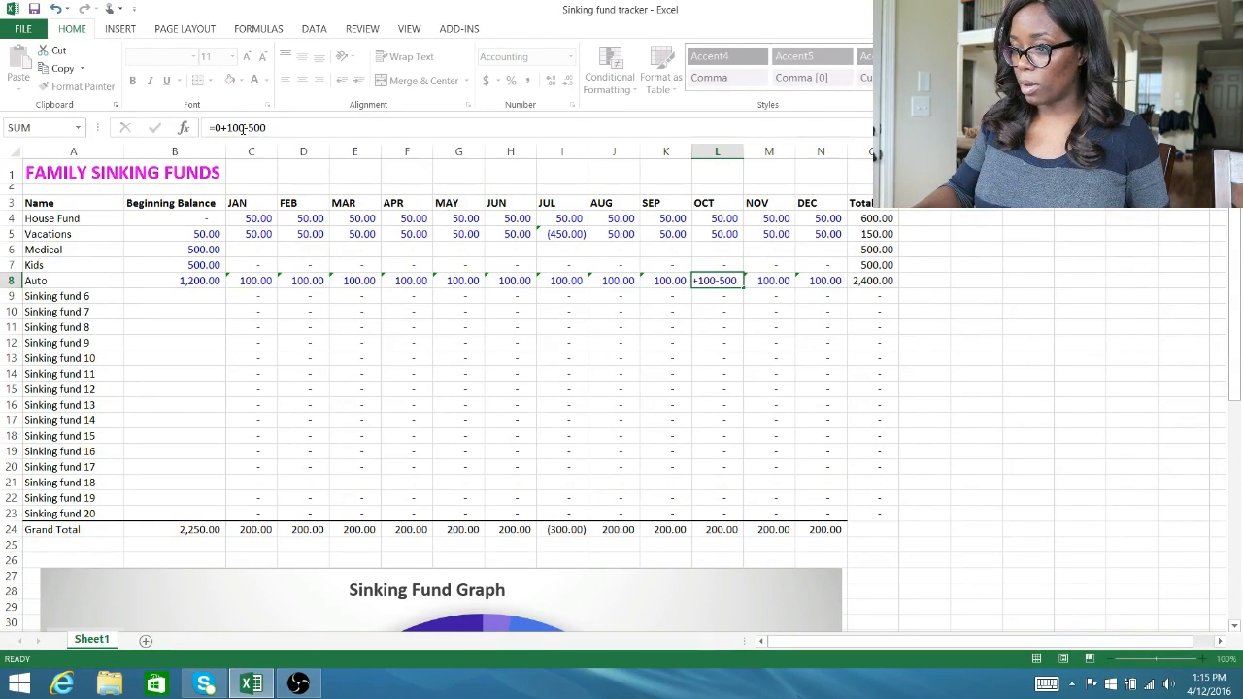
{"action": "key", "text": "Return"}
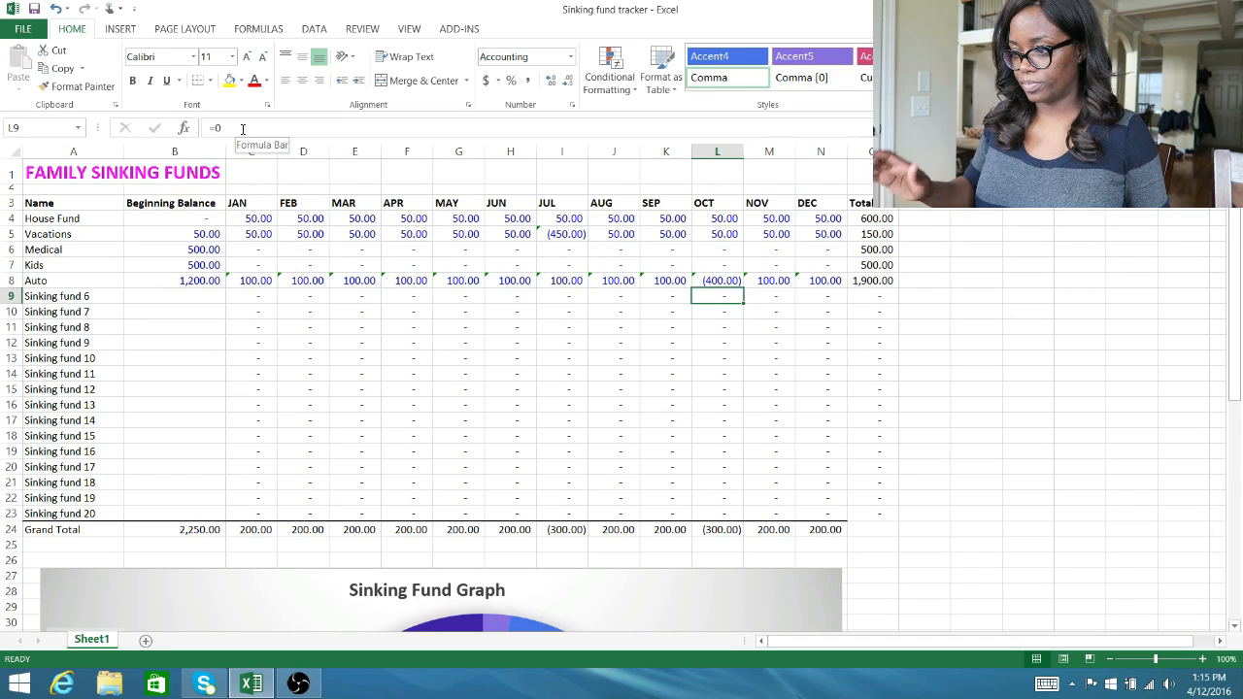
{"action": "key", "text": "ctrl+z"}
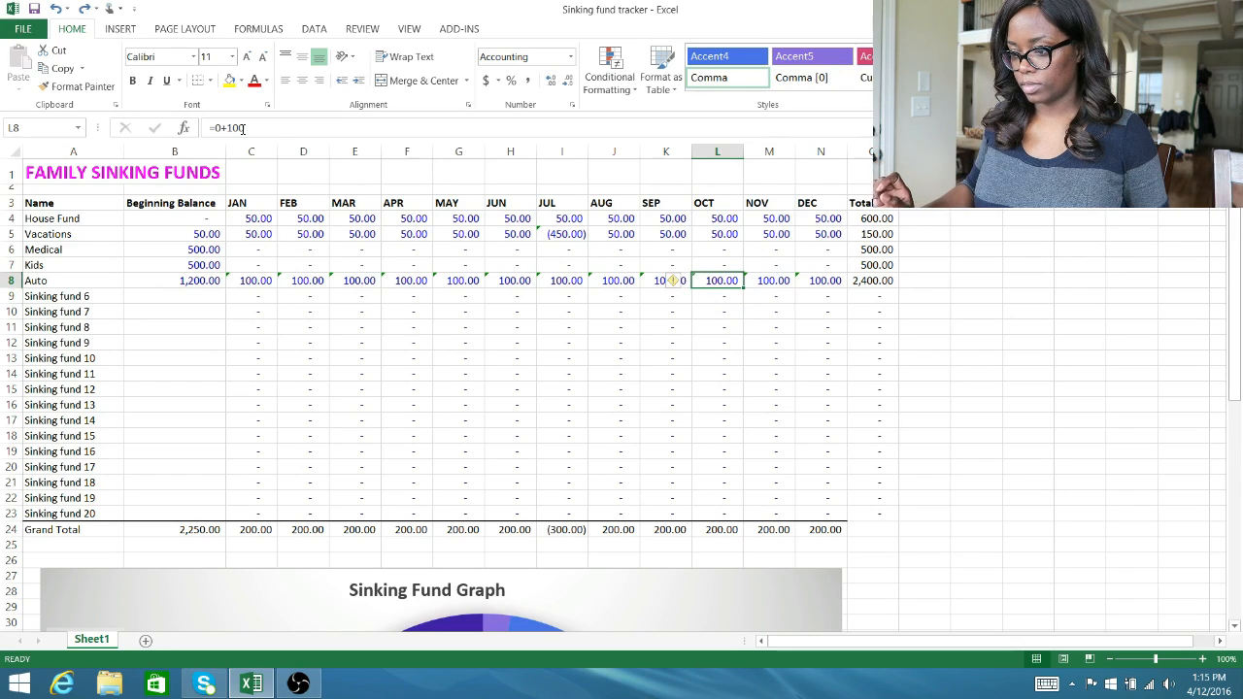
Review the Grand Total cells for January through April.
{"action": "left_click", "coordinate": [251, 534]}
{"action": "left_click", "coordinate": [301, 530]}
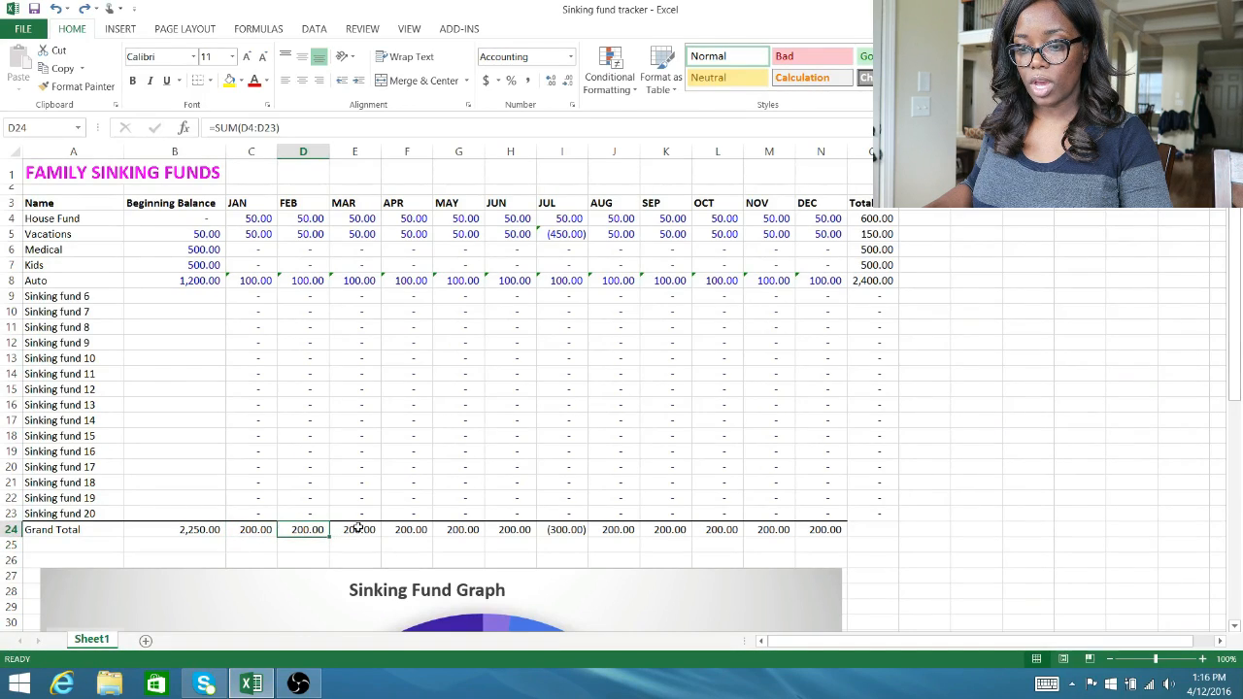
{"action": "left_click", "coordinate": [358, 529]}
{"action": "left_click", "coordinate": [404, 529]}
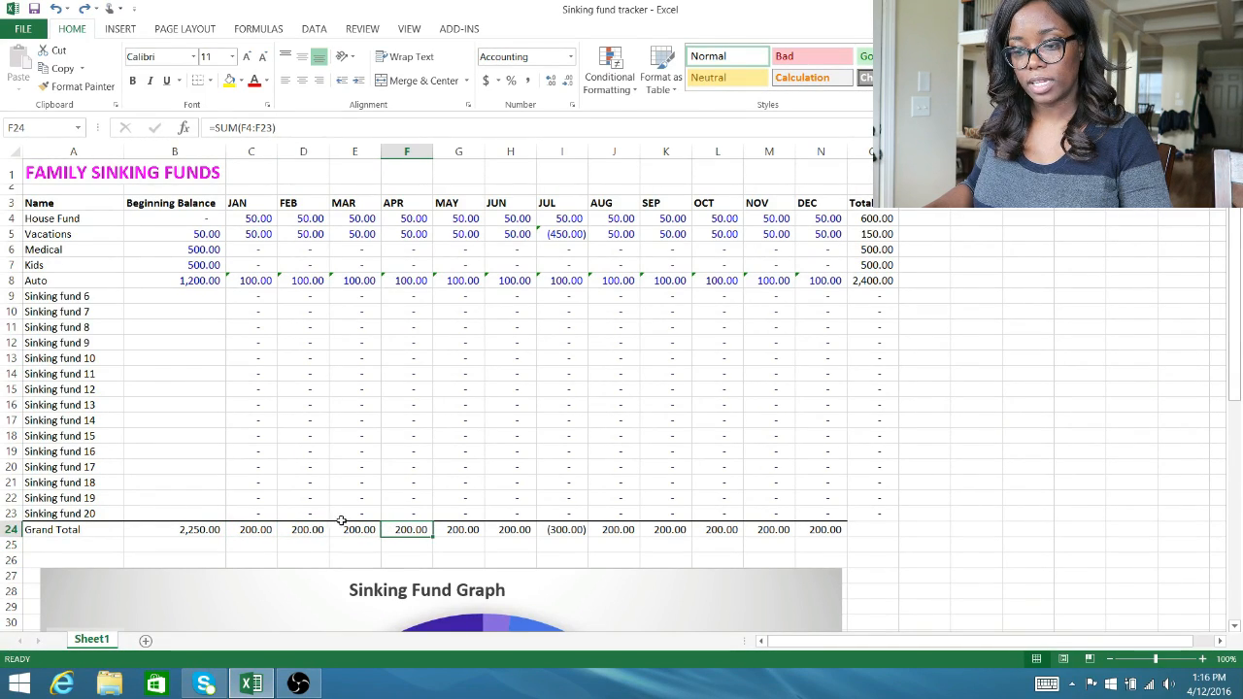
Examine the monthly contribution totals in the Grand Total row from February through July.
{"action": "left_click_drag", "start_coordinate": [160, 533], "coordinate": [584, 535]}
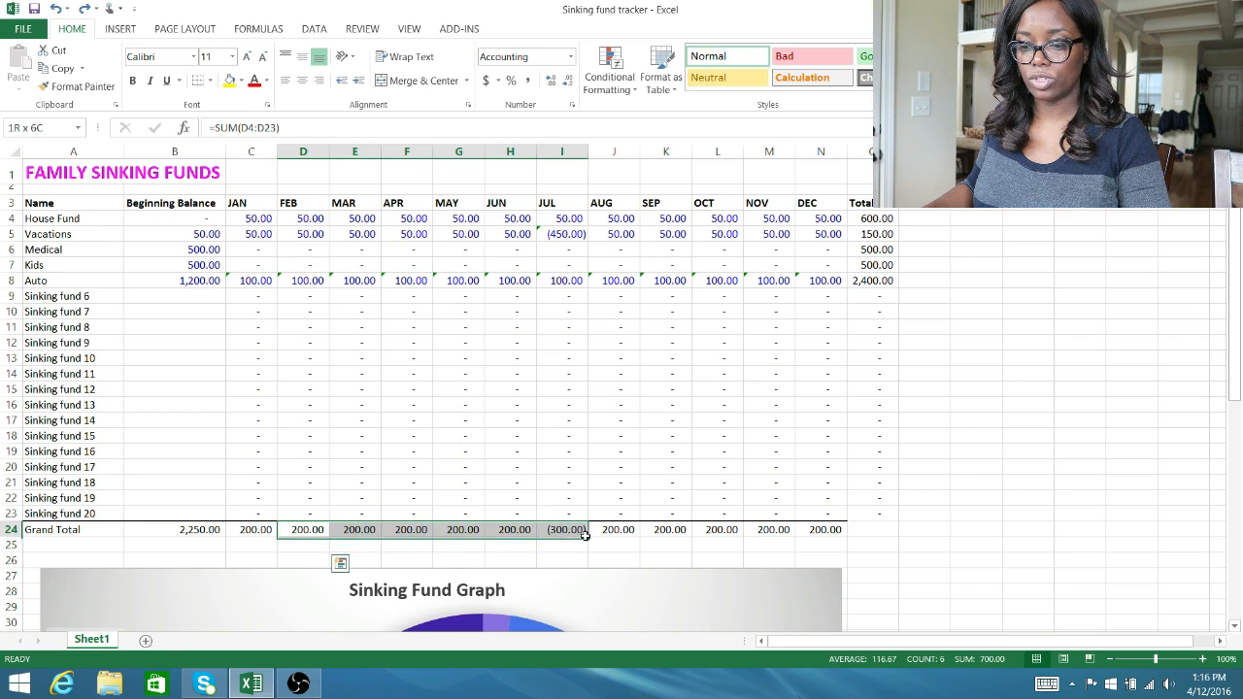
{"action": "left_click", "coordinate": [300, 529]}
{"action": "left_click", "coordinate": [343, 530]}
{"action": "left_click", "coordinate": [405, 531]}
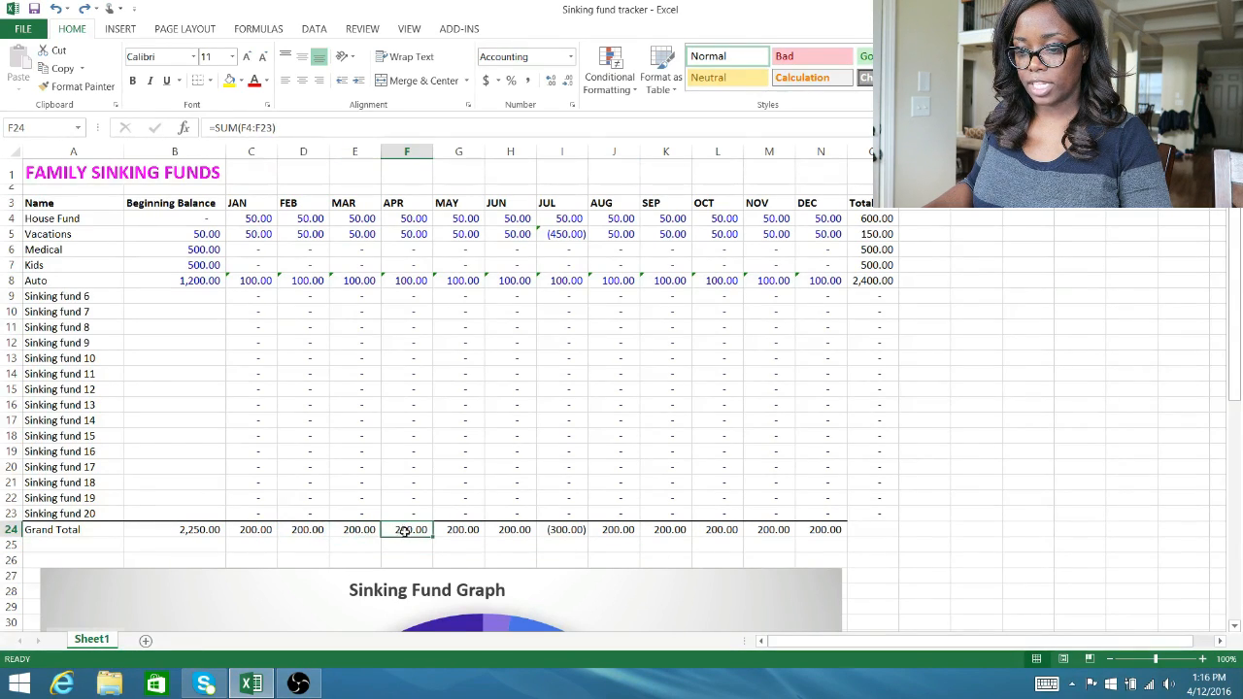
{"action": "left_click", "coordinate": [447, 532]}
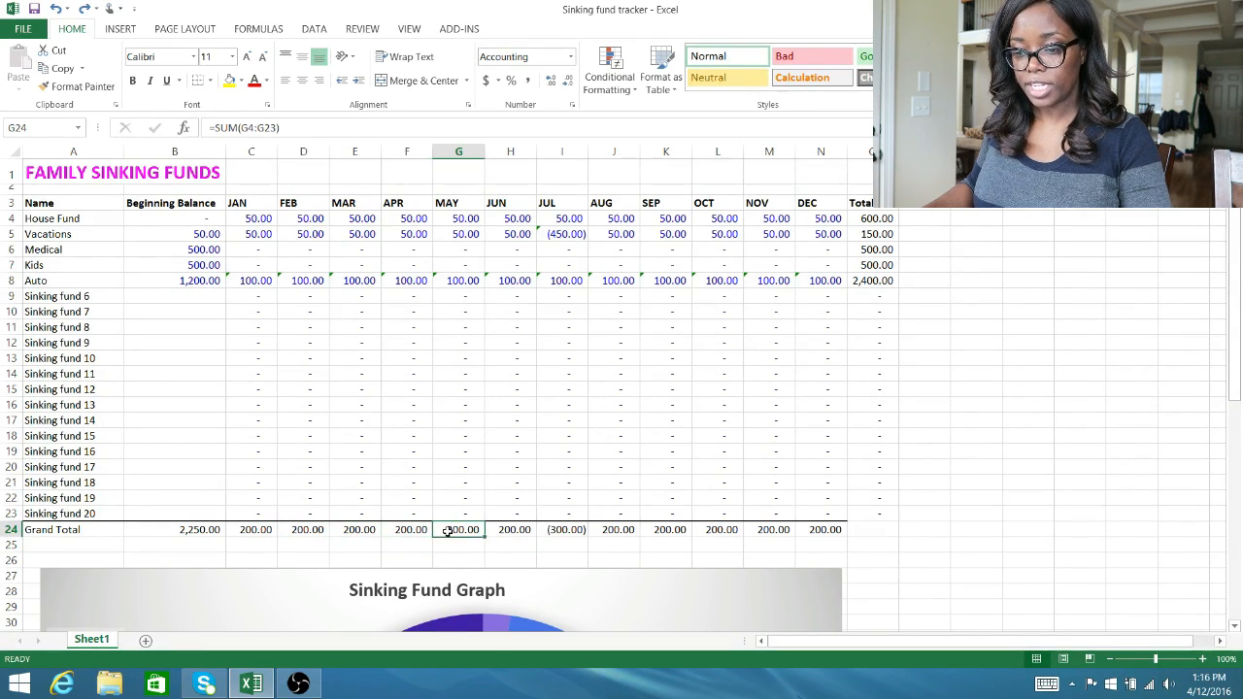
{"action": "left_click", "coordinate": [560, 528]}
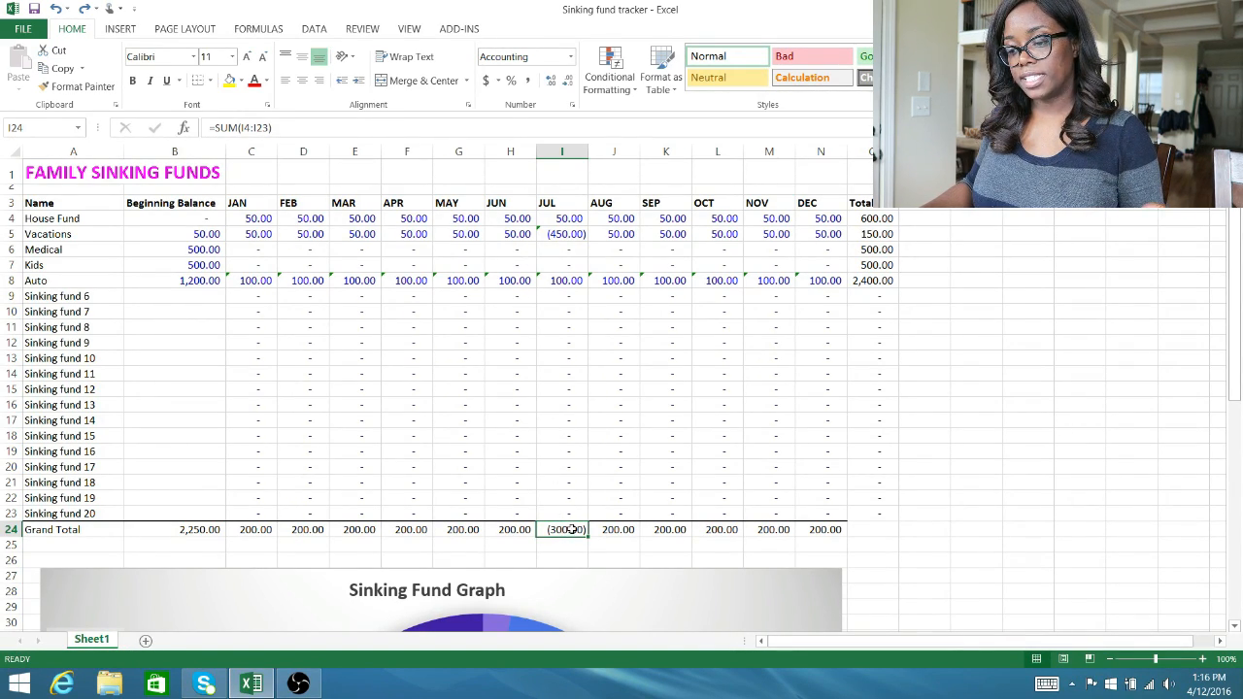
Inspect the July formulas for the Vacations, House Fund and Auto funds that feed the July Grand Total.
{"action": "left_click", "coordinate": [568, 233]}
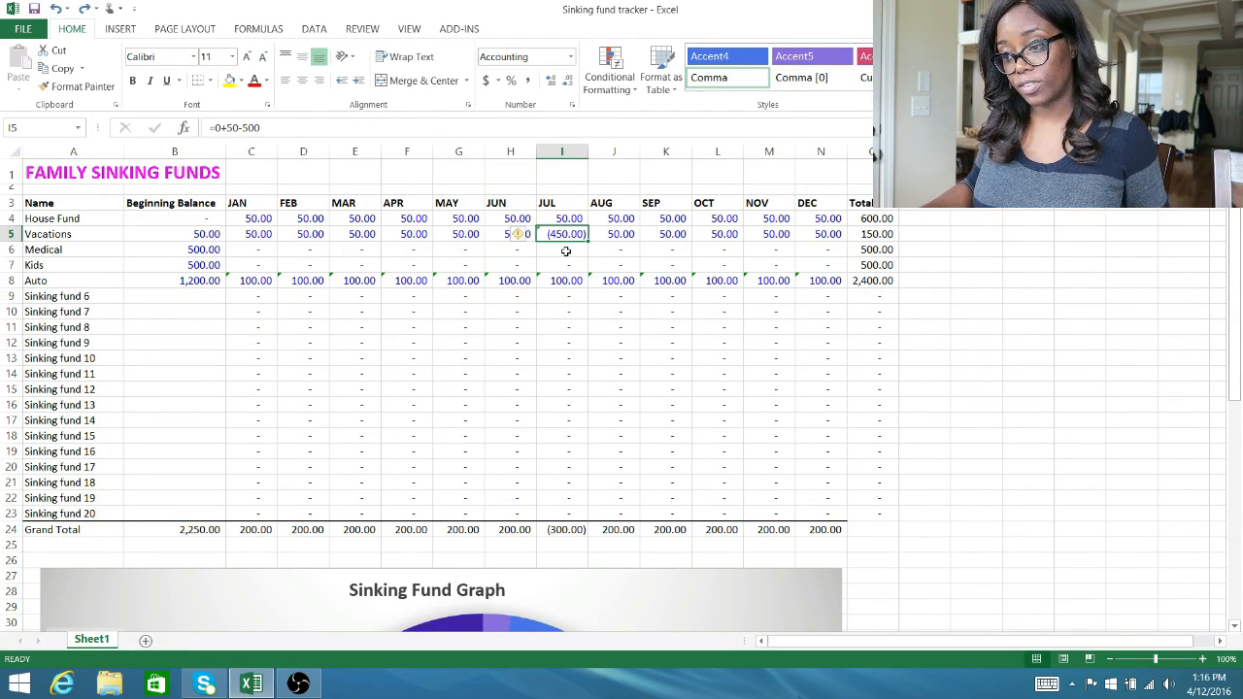
{"action": "left_click", "coordinate": [565, 218]}
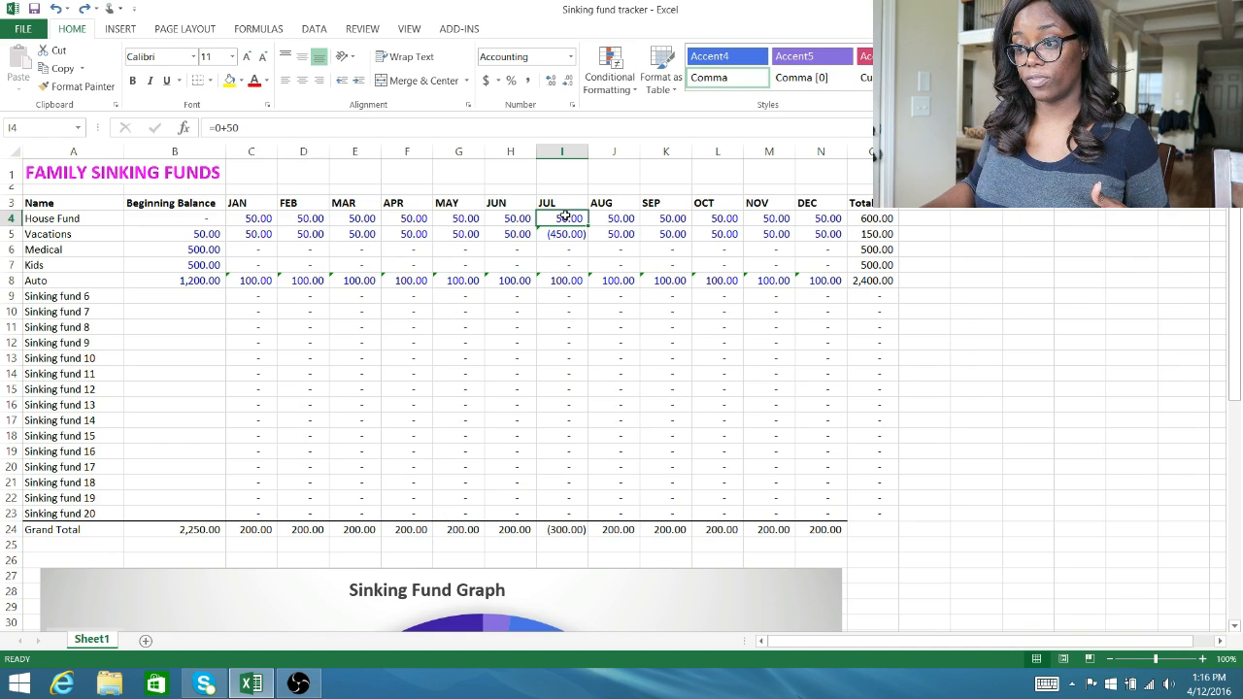
{"action": "left_click", "coordinate": [561, 280]}
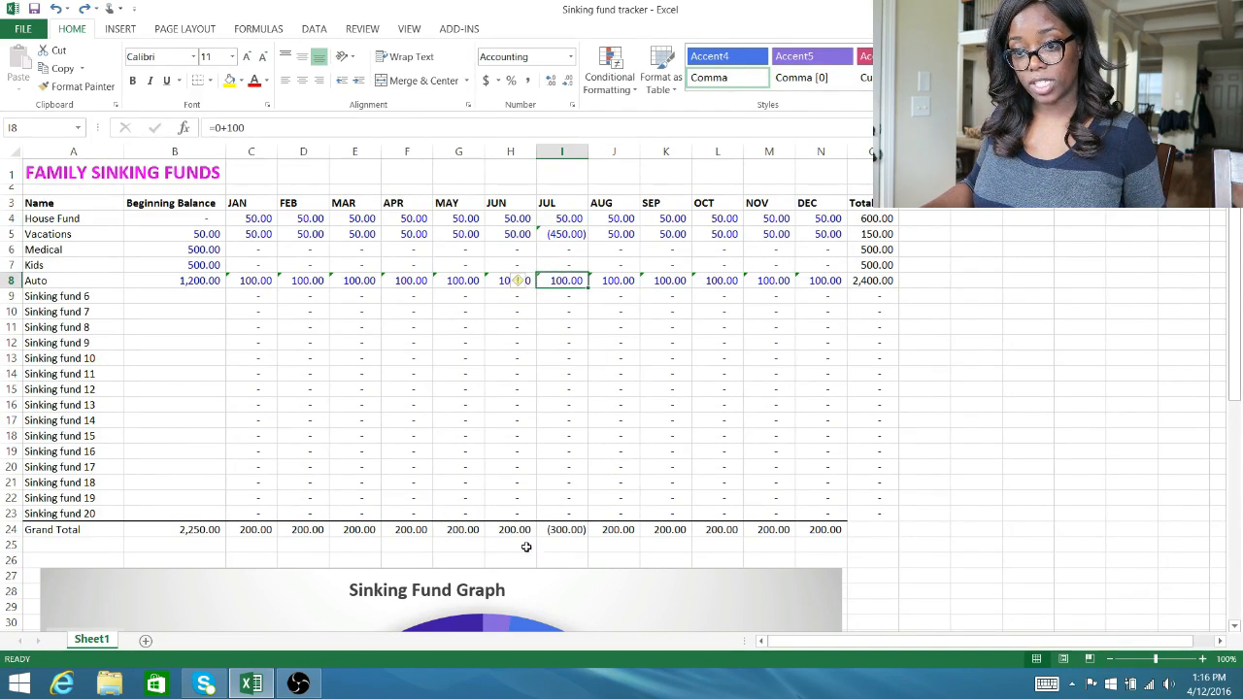